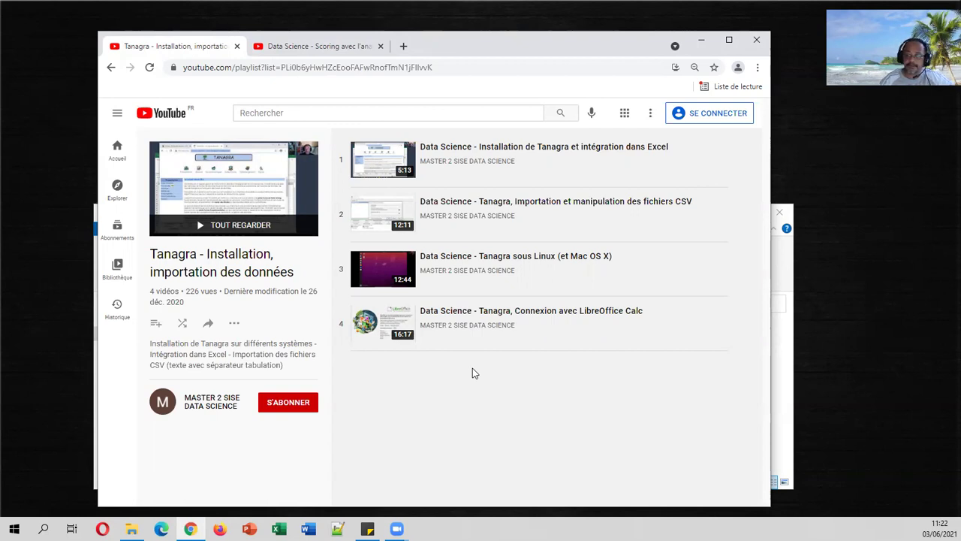
Open the workbook consommation_vehicules.xlsx from the demo folder and reposition and resize its window to show more rows
{"action": "left_click", "coordinate": [792, 269]}
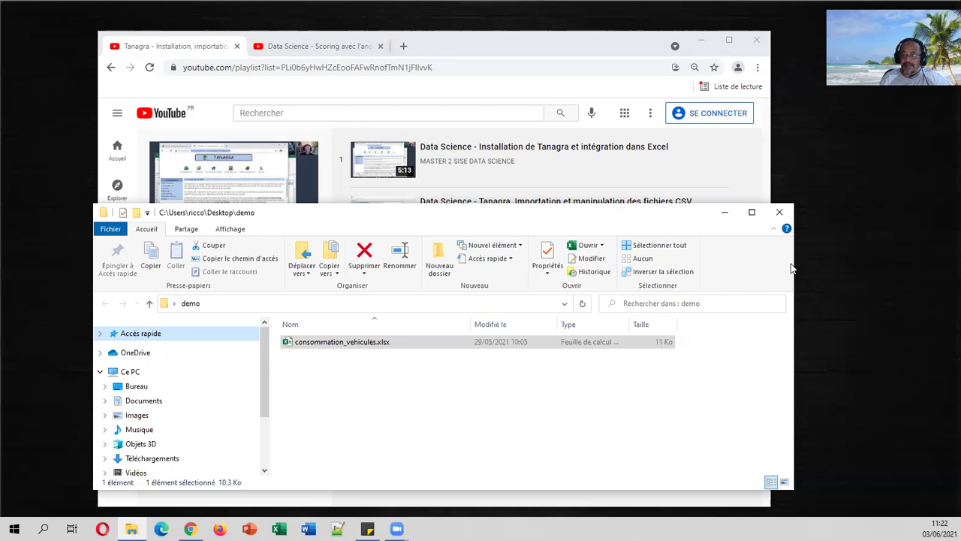
{"action": "double_click", "coordinate": [373, 343]}
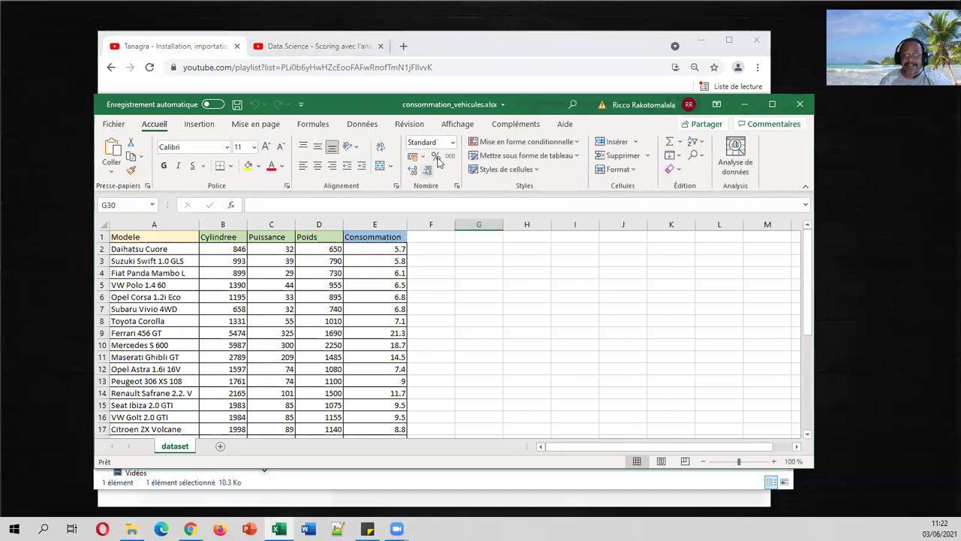
{"action": "left_click_drag", "start_coordinate": [558, 96], "coordinate": [588, 40]}
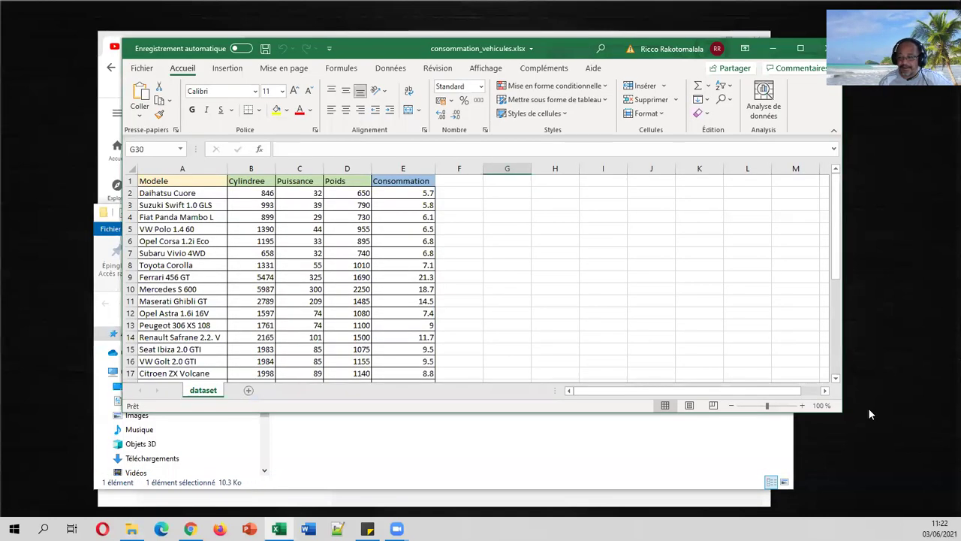
{"action": "left_click_drag", "start_coordinate": [837, 413], "coordinate": [781, 501]}
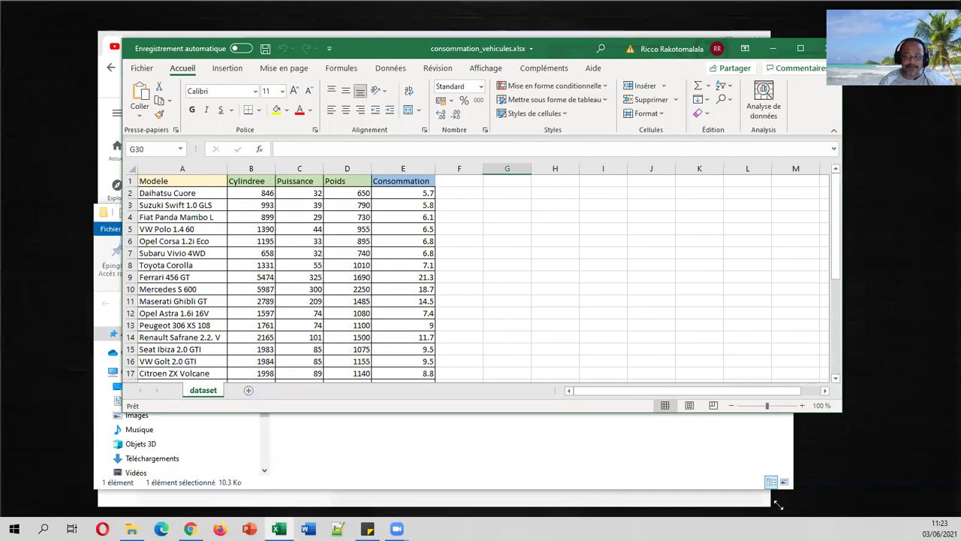
Examine the header row and go through the vehicle names in the Modele column
{"action": "left_click", "coordinate": [305, 324]}
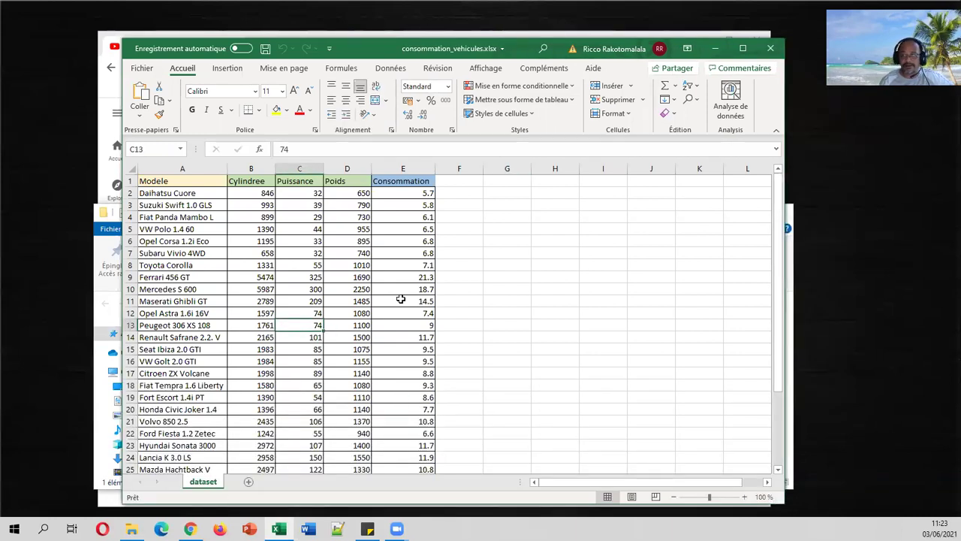
{"action": "key", "text": "ctrl+Up"}
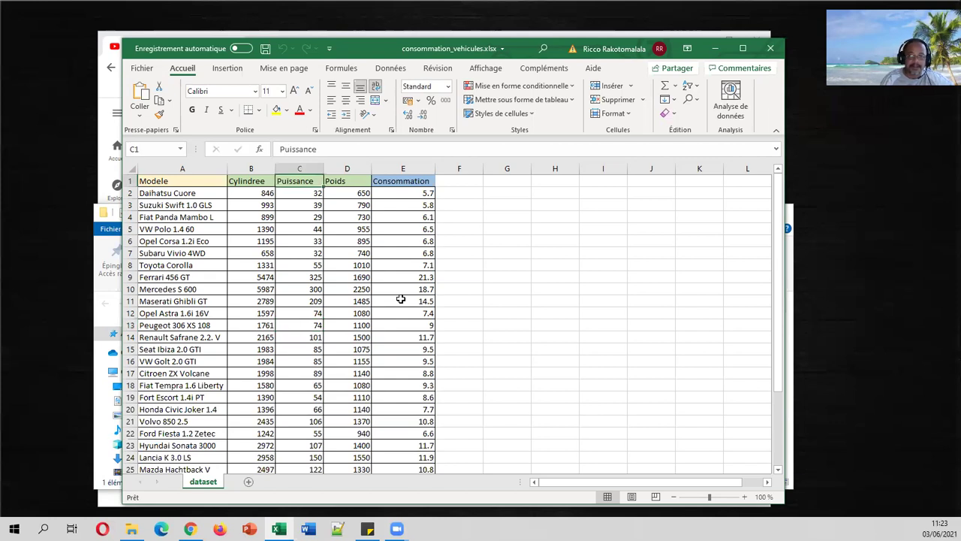
{"action": "key", "text": "Right"}
{"action": "key", "text": "Left"}
{"action": "key", "text": "Left"}
{"action": "key", "text": "Left"}
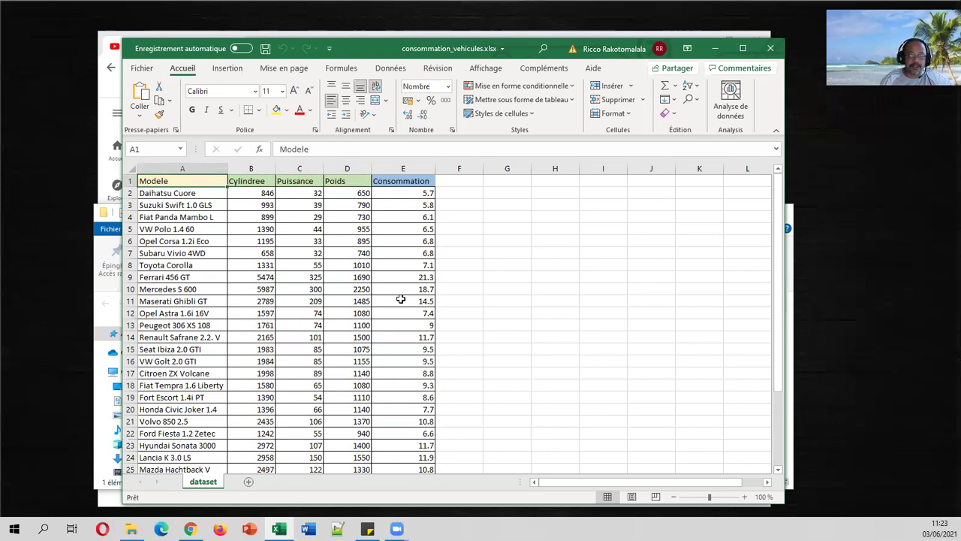
{"action": "key", "text": "ctrl+Down"}
{"action": "key", "text": "ctrl+Up"}
{"action": "key", "text": "Down"}
{"action": "key", "text": "Down"}
{"action": "key", "text": "Down"}
{"action": "key", "text": "Down"}
{"action": "key", "text": "Down"}
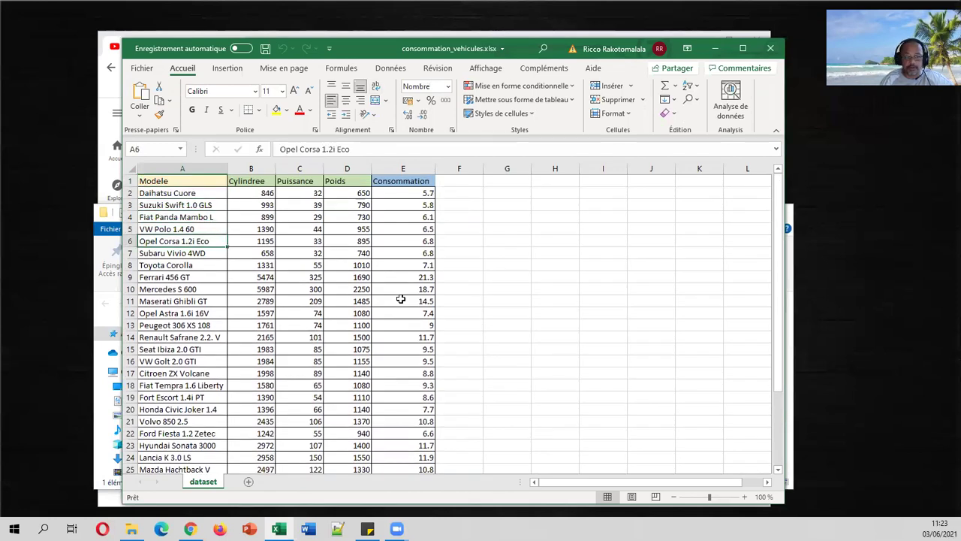
{"action": "key", "text": "ctrl+Up"}
{"action": "key", "text": "Down"}
{"action": "key", "text": "Down"}
{"action": "key", "text": "Down"}
{"action": "key", "text": "Down"}
{"action": "key", "text": "Down"}
{"action": "key", "text": "Down"}
{"action": "key", "text": "Down"}
{"action": "key", "text": "Down"}
{"action": "key", "text": "Down"}
{"action": "key", "text": "Down"}
{"action": "key", "text": "Down"}
{"action": "key", "text": "Down"}
{"action": "key", "text": "Down"}
{"action": "key", "text": "Down"}
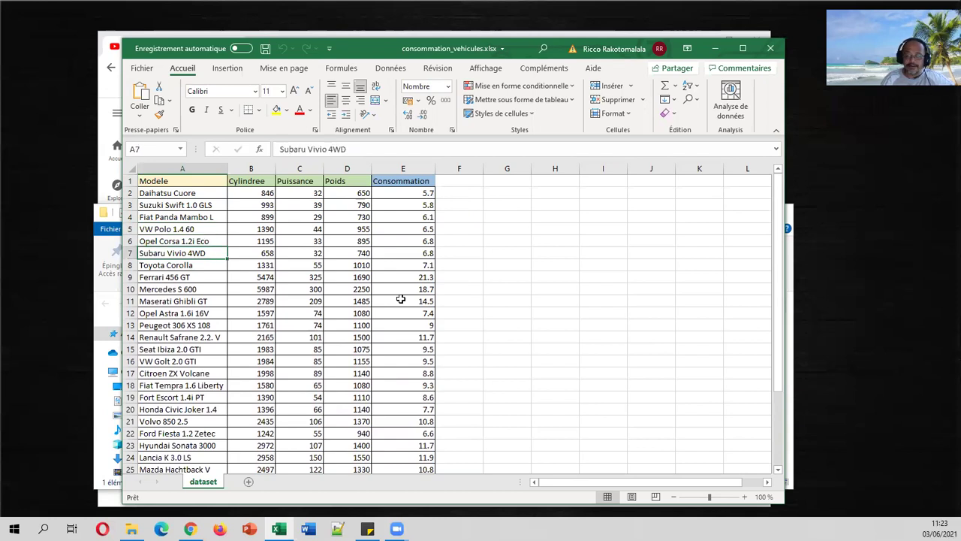
{"action": "key", "text": "Up"}
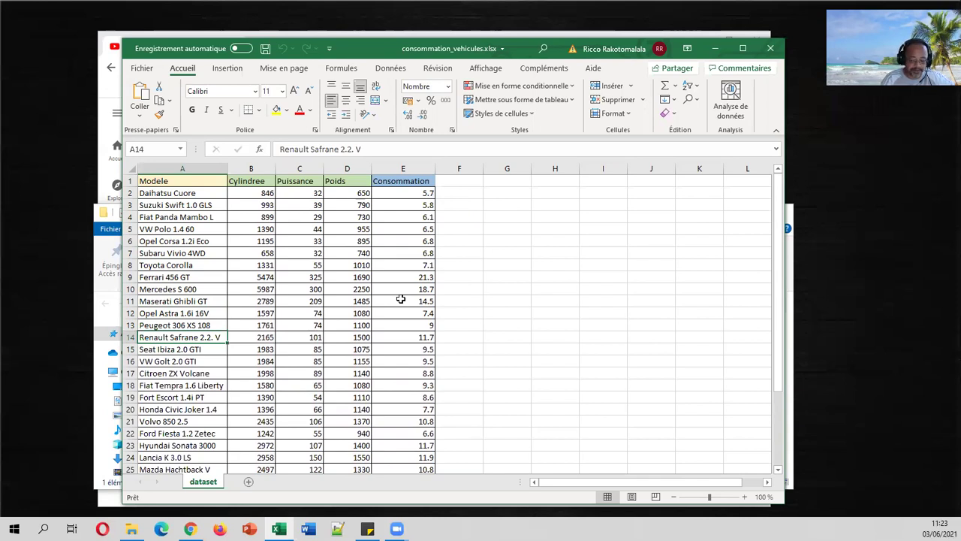
{"action": "key", "text": "ctrl+Home"}
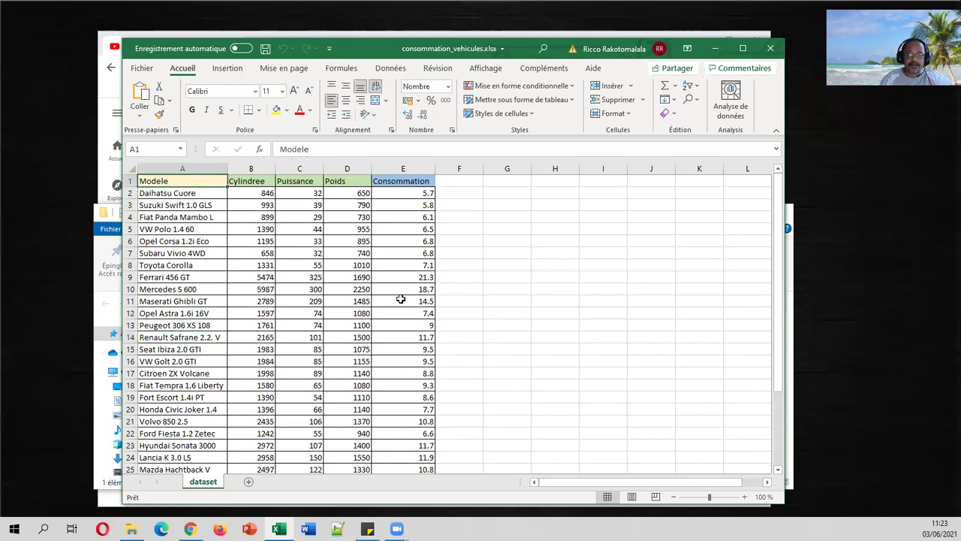
Examine the Consommation column header and the Cylindree, Puissance and Poids column headers
{"action": "key", "text": "Right"}
{"action": "key", "text": "Right"}
{"action": "key", "text": "Right"}
{"action": "key", "text": "Right"}
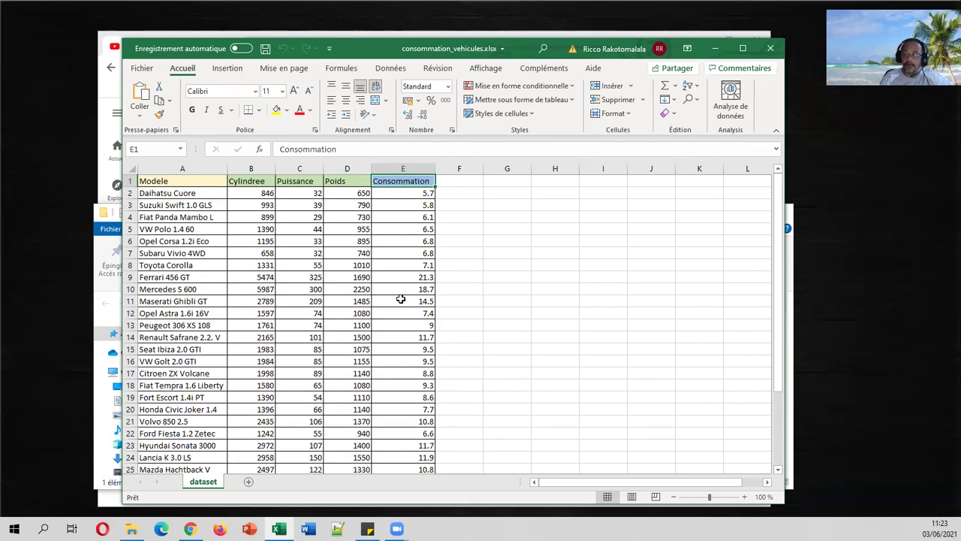
{"action": "key", "text": "Left"}
{"action": "key", "text": "Left"}
{"action": "key", "text": "Left"}
{"action": "key", "text": "Right"}
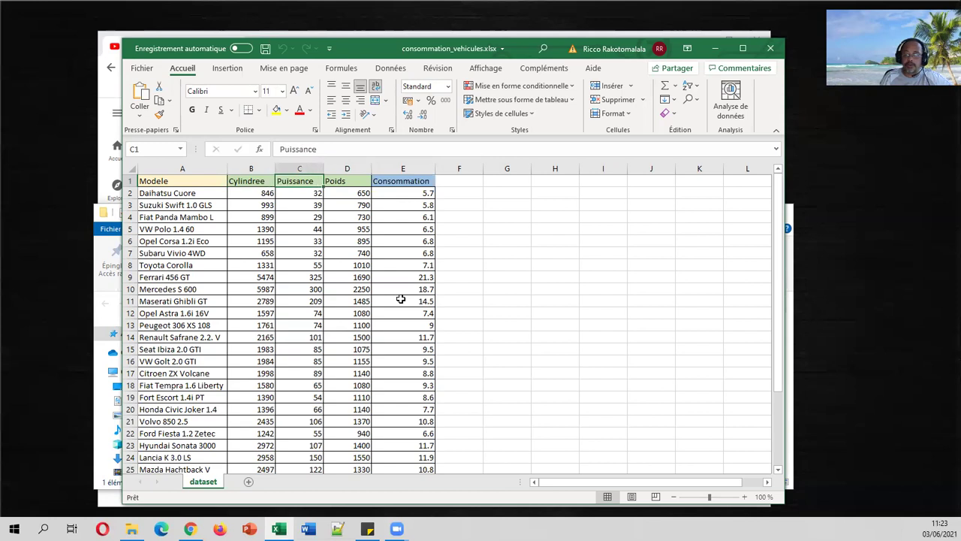
{"action": "key", "text": "Right"}
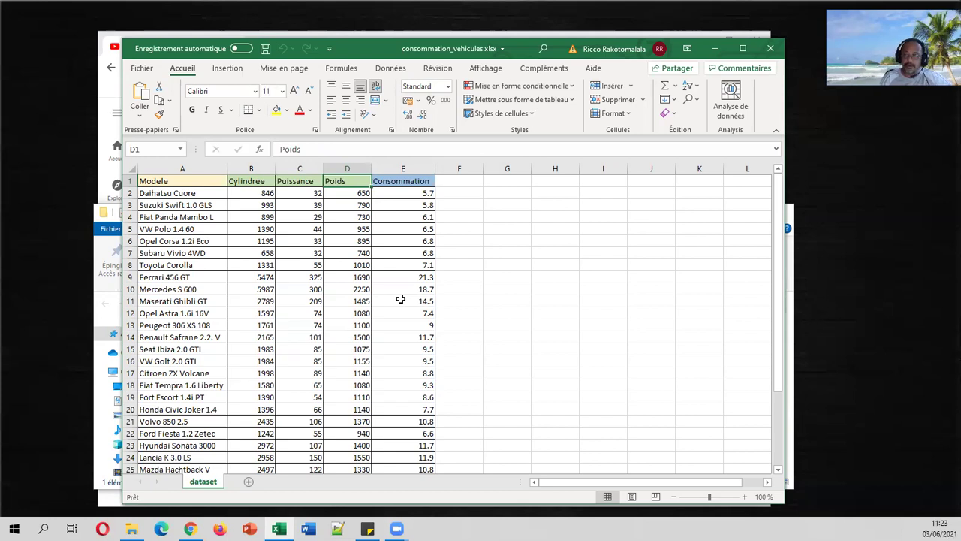
{"action": "key", "text": "Left"}
{"action": "key", "text": "Left"}
{"action": "key", "text": "Left"}
{"action": "key", "text": "Right"}
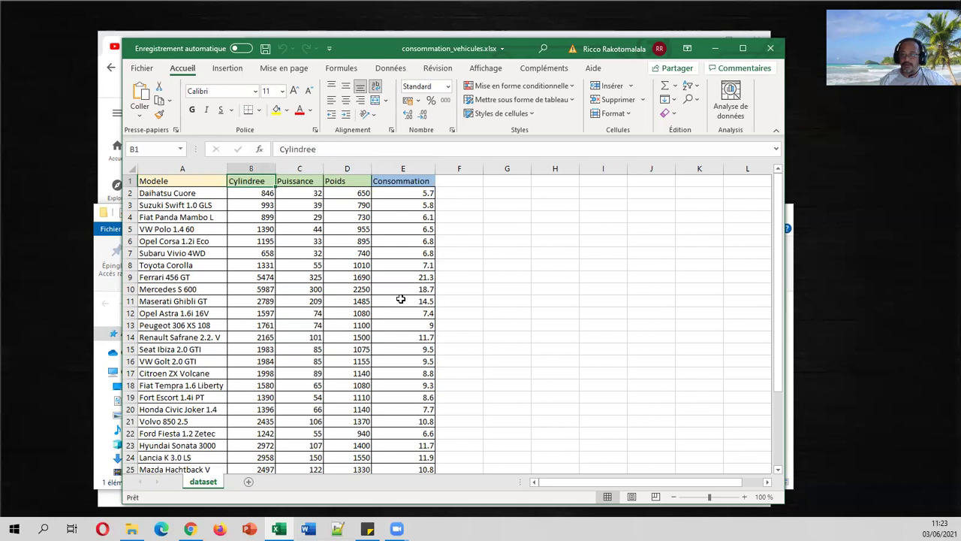
{"action": "key", "text": "Right"}
{"action": "key", "text": "Right"}
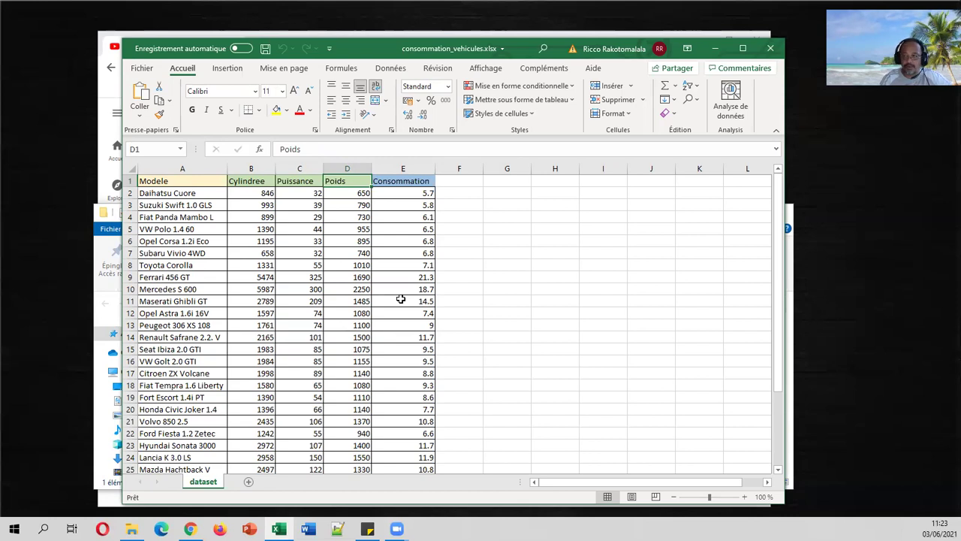
{"action": "key", "text": "Left"}
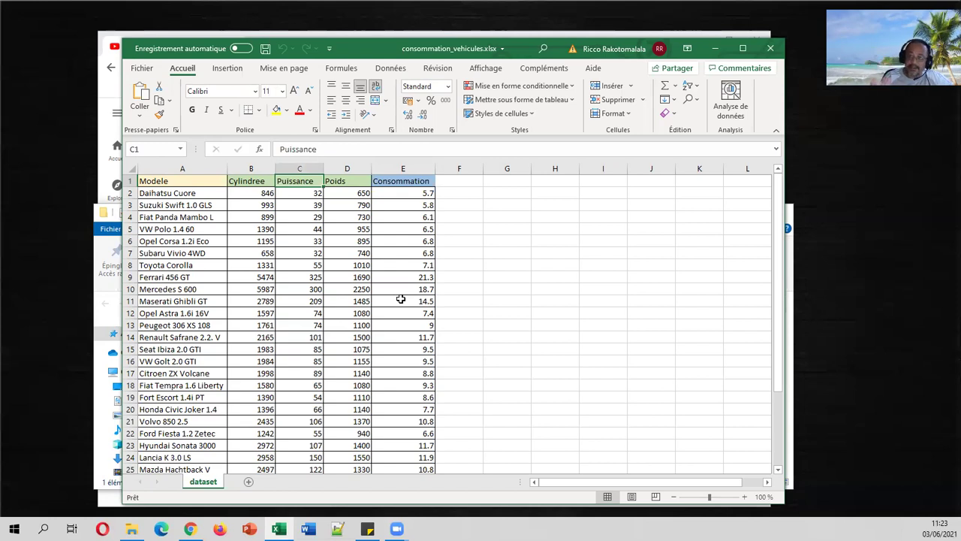
{"action": "key", "text": "Left"}
{"action": "key", "text": "Right"}
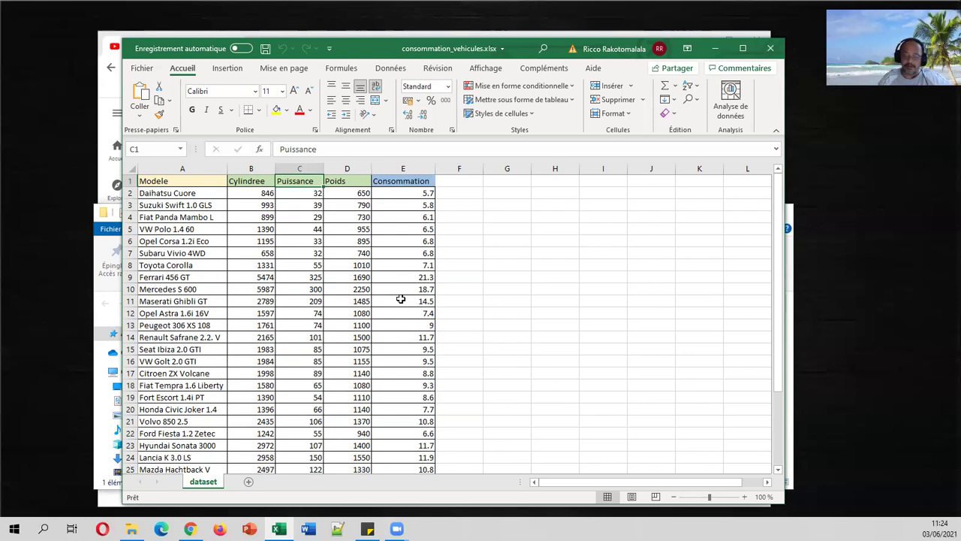
Check how far the data extends down to the last row, ending back at cell A1
{"action": "left_click", "coordinate": [347, 271]}
{"action": "key", "text": "ctrl+Down"}
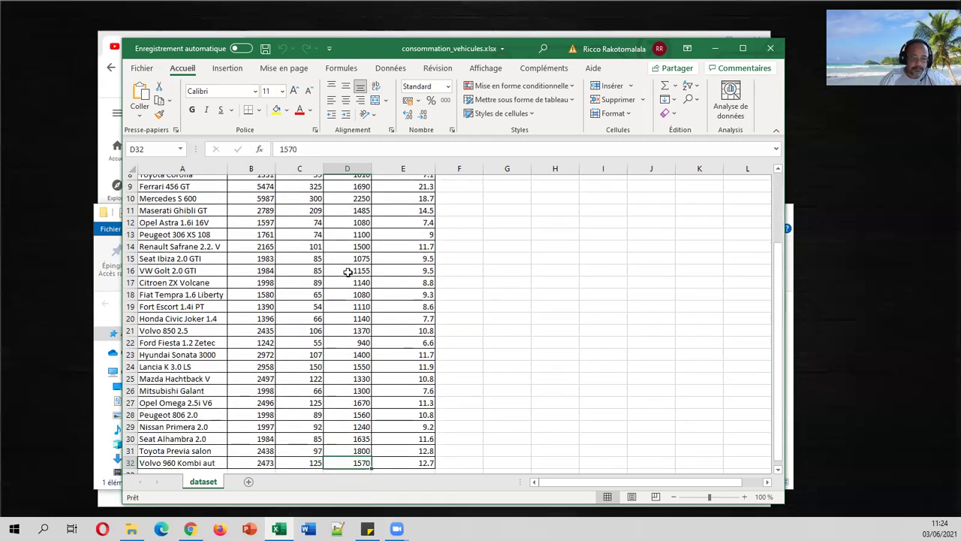
{"action": "key", "text": "Left"}
{"action": "key", "text": "Left"}
{"action": "key", "text": "Left"}
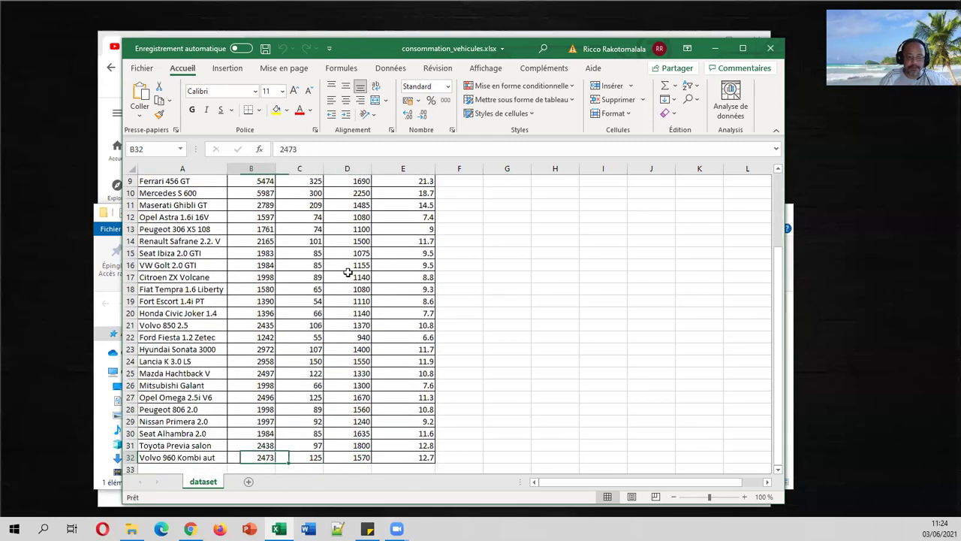
{"action": "key", "text": "ctrl+Up"}
{"action": "key", "text": "Down"}
{"action": "key", "text": "ctrl+Down"}
{"action": "key", "text": "ctrl+Up"}
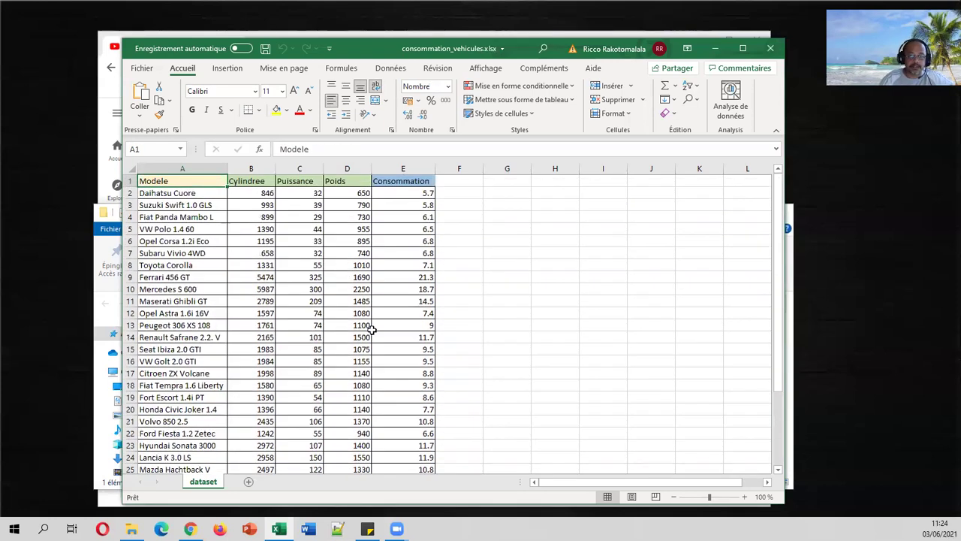
Look at the Tanagra installation and data import playlist in Chrome, returning to the Excel workbook
{"action": "left_click", "coordinate": [190, 529]}
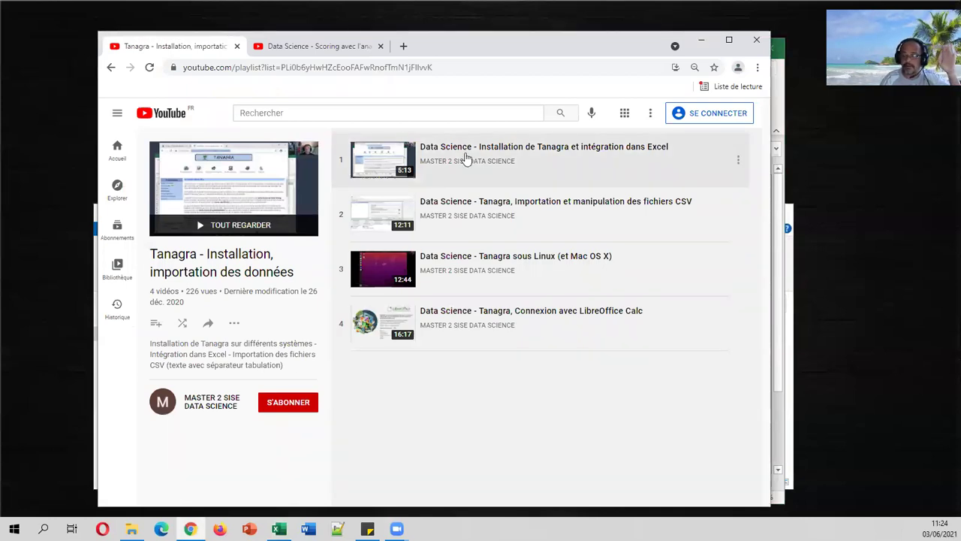
{"action": "left_click", "coordinate": [777, 194]}
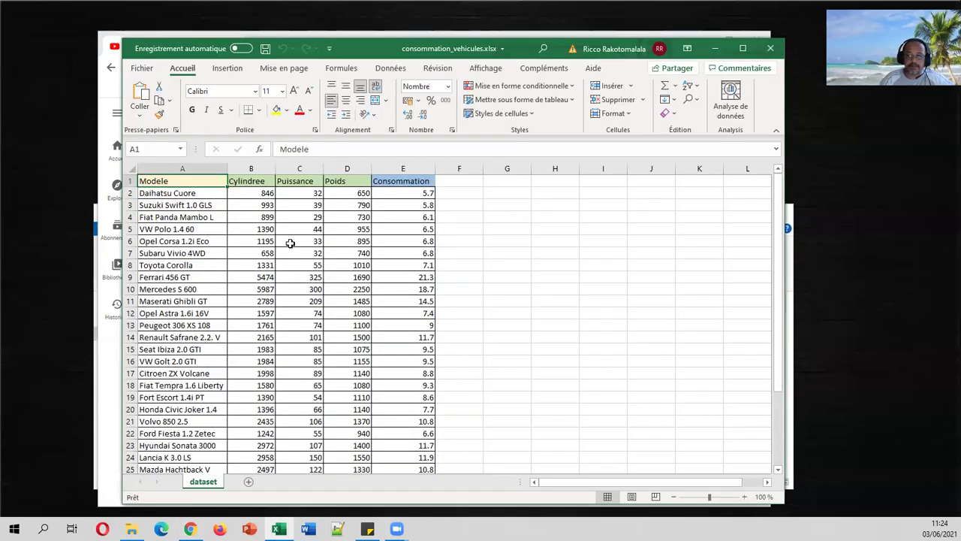
Select the whole dataset A1:E32 including the header row, set the sheet zoom to 80%, and enlarge the window
{"action": "key", "text": "ctrl+End"}
{"action": "key", "text": "ctrl+shift+Home"}
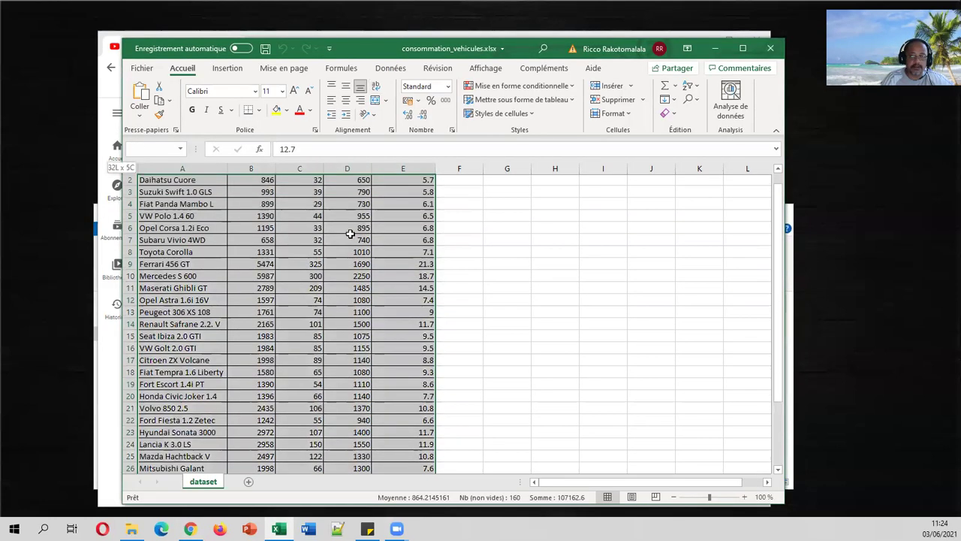
{"action": "left_click_drag", "start_coordinate": [782, 196], "coordinate": [736, 269]}
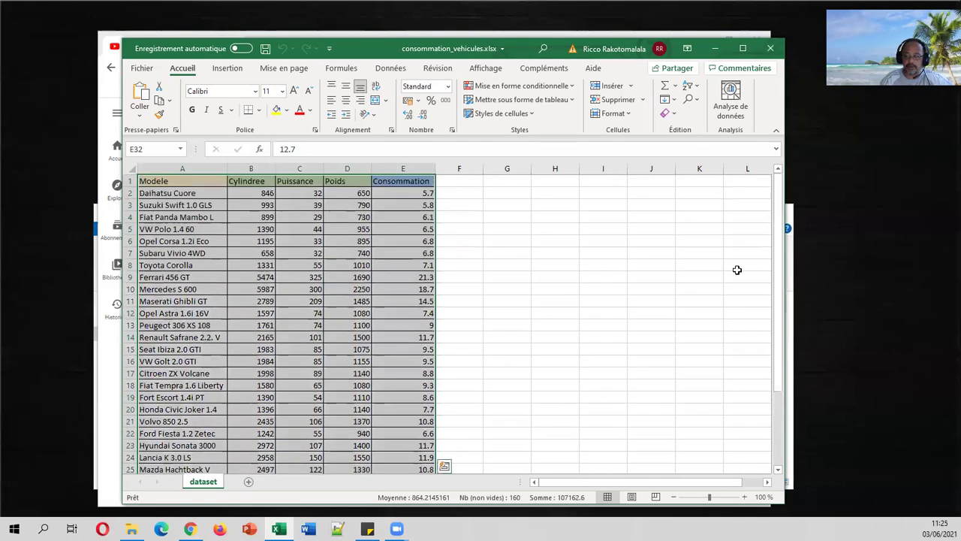
{"action": "left_click", "coordinate": [673, 497]}
{"action": "left_click", "coordinate": [674, 497]}
{"action": "left_click", "coordinate": [674, 497]}
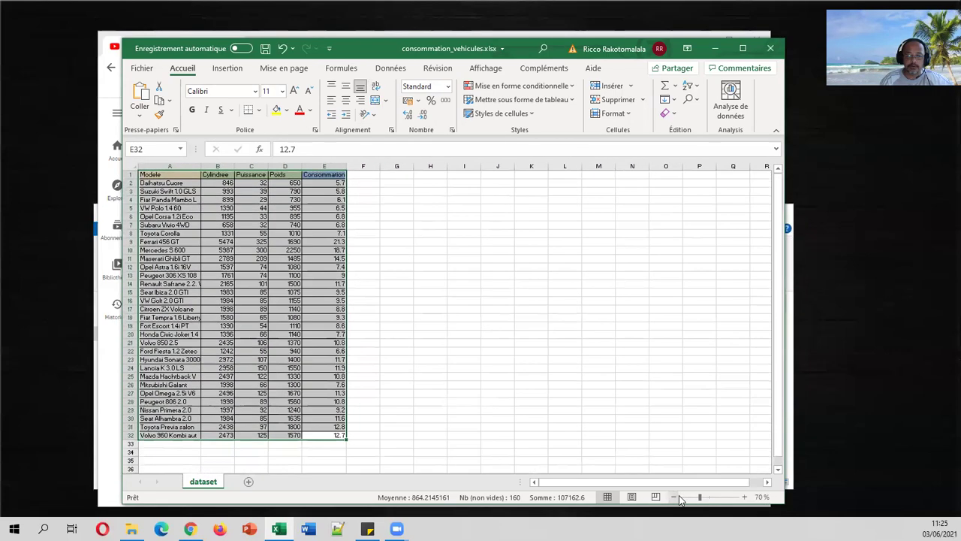
{"action": "left_click", "coordinate": [744, 497]}
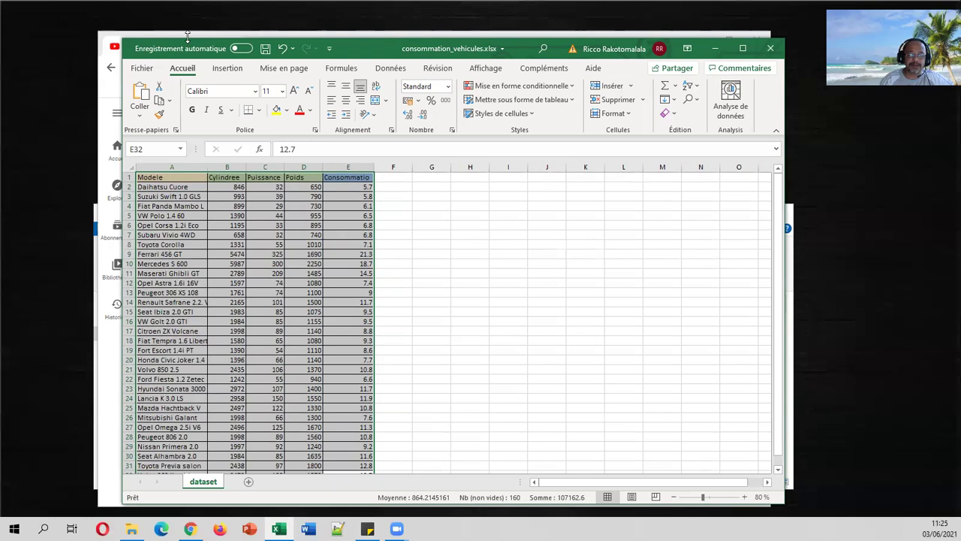
{"action": "left_click_drag", "start_coordinate": [188, 36], "coordinate": [193, 18]}
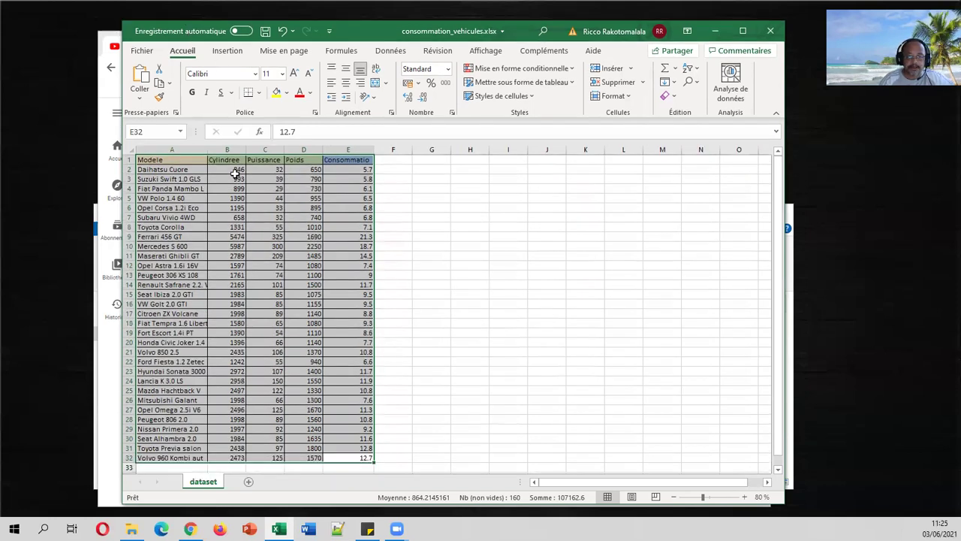
Execute Tanagra from Excel on the dataset range $A$1:$E$32 and reposition and resize the Tanagra window
{"action": "left_click", "coordinate": [540, 50]}
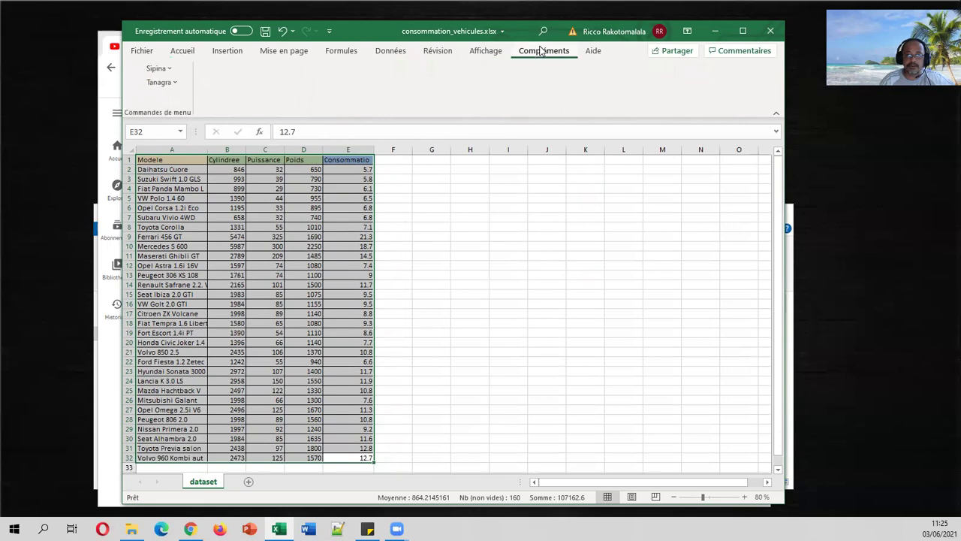
{"action": "left_click", "coordinate": [167, 83]}
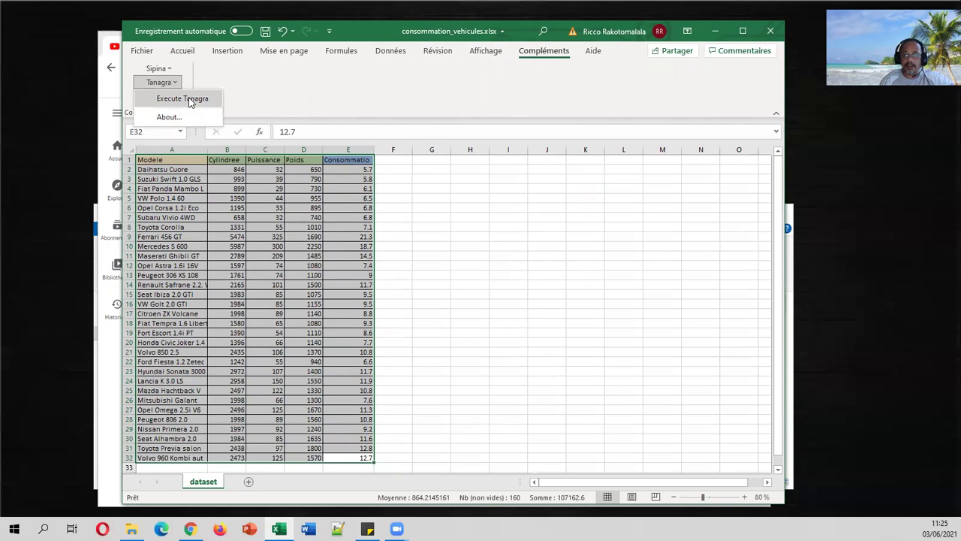
{"action": "left_click", "coordinate": [189, 102]}
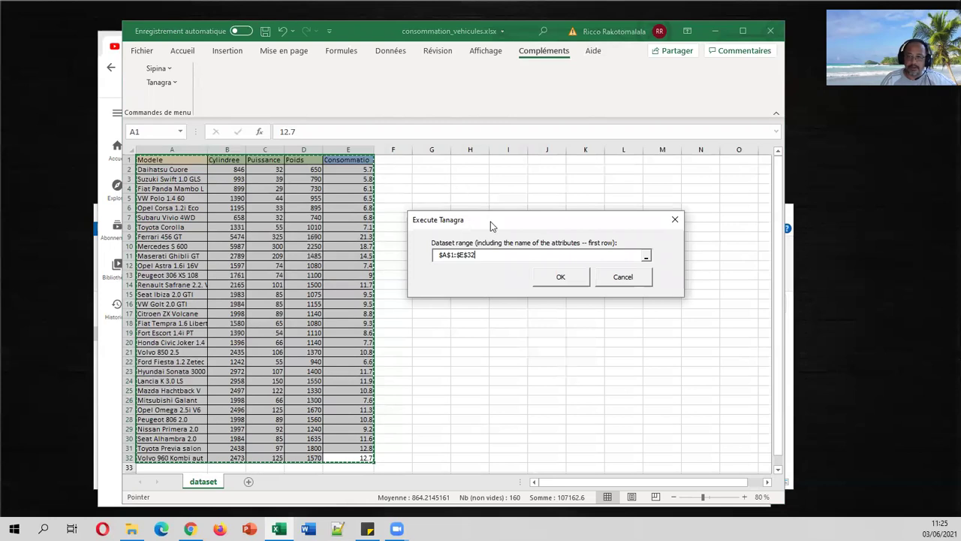
{"action": "left_click", "coordinate": [558, 278]}
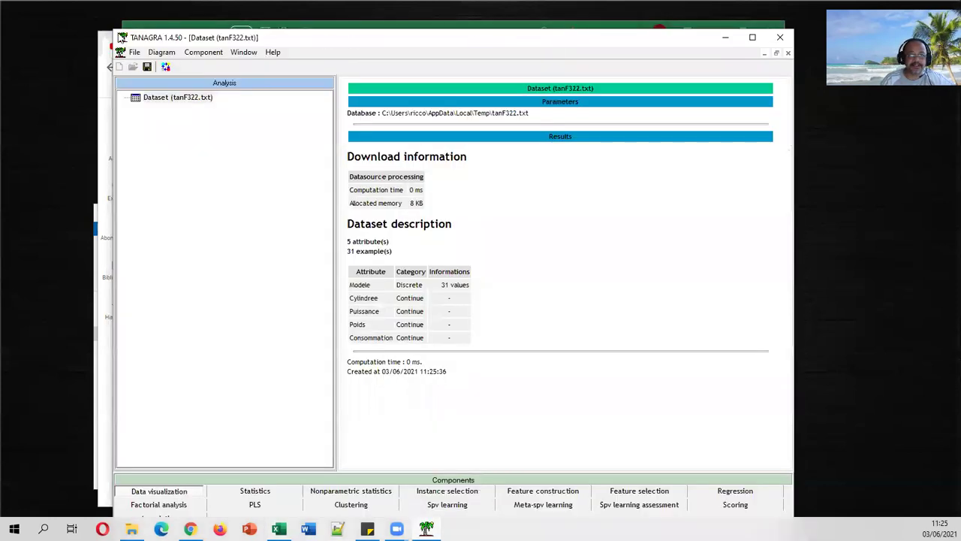
{"action": "left_click_drag", "start_coordinate": [272, 27], "coordinate": [320, 78]}
{"action": "left_click_drag", "start_coordinate": [569, 79], "coordinate": [588, 23]}
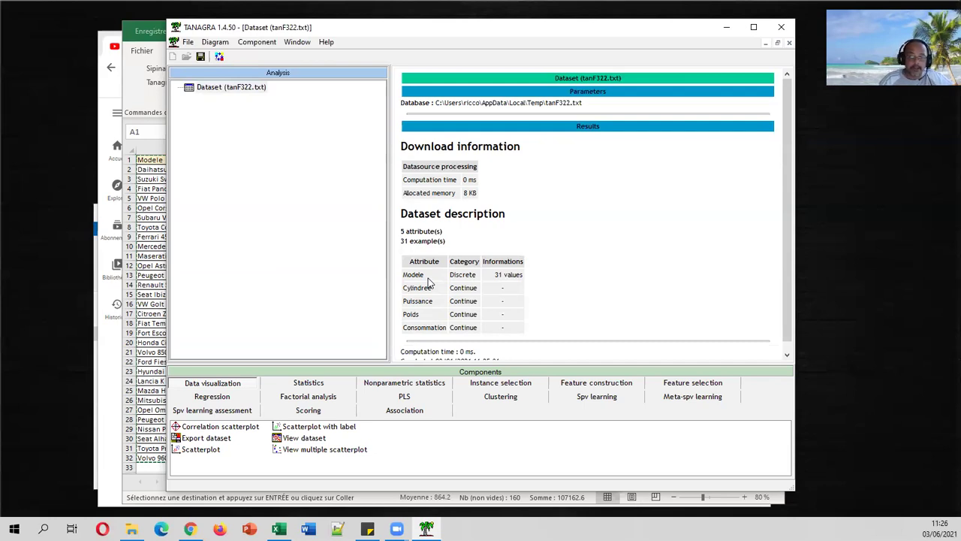
Add a View dataset component under the Dataset node of the analysis diagram and select it
{"action": "left_click_drag", "start_coordinate": [296, 437], "coordinate": [253, 90]}
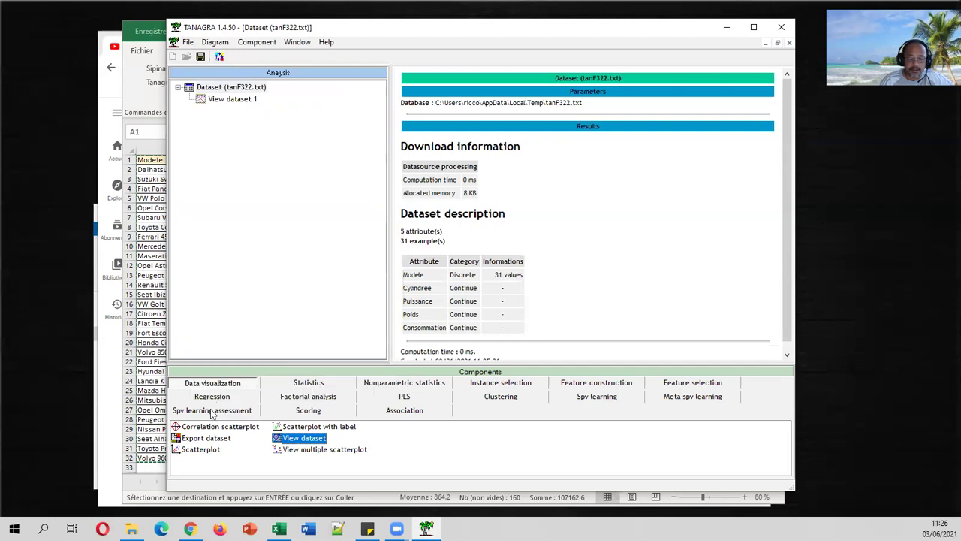
{"action": "left_click", "coordinate": [230, 123]}
{"action": "left_click", "coordinate": [230, 99]}
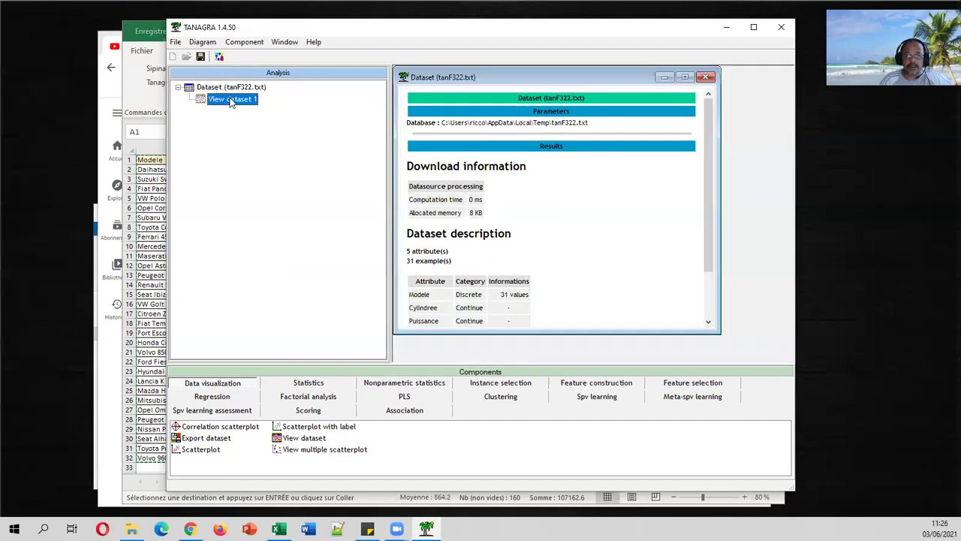
Display the View dataset 1 table, widen the Modele column, and look through the vehicle rows
{"action": "double_click", "coordinate": [231, 100]}
{"action": "left_click_drag", "start_coordinate": [492, 74], "coordinate": [533, 74]}
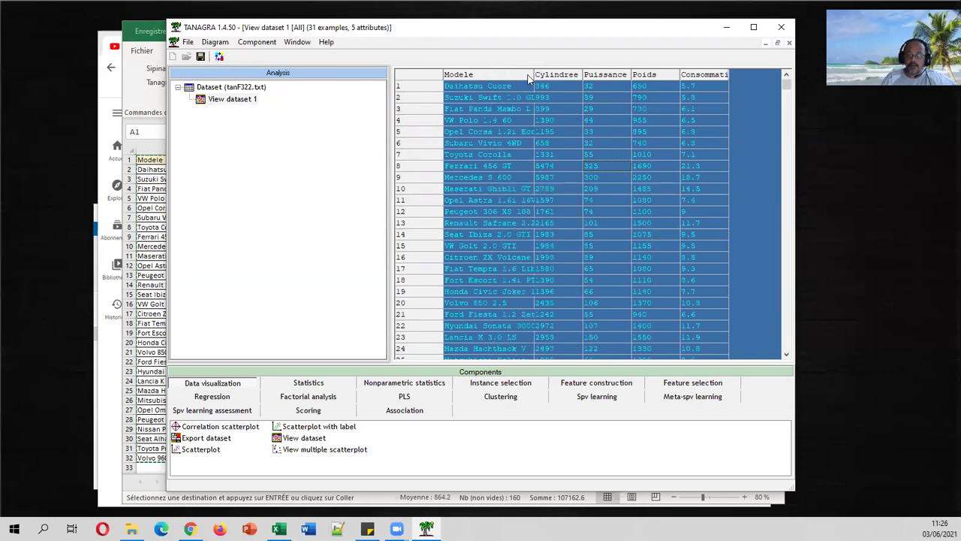
{"action": "key", "text": "Down"}
{"action": "key", "text": "Down"}
{"action": "key", "text": "Down"}
{"action": "key", "text": "Down"}
{"action": "key", "text": "Down"}
{"action": "key", "text": "Down"}
{"action": "key", "text": "Down"}
{"action": "key", "text": "Down"}
{"action": "key", "text": "Down"}
{"action": "key", "text": "Down"}
{"action": "key", "text": "Down"}
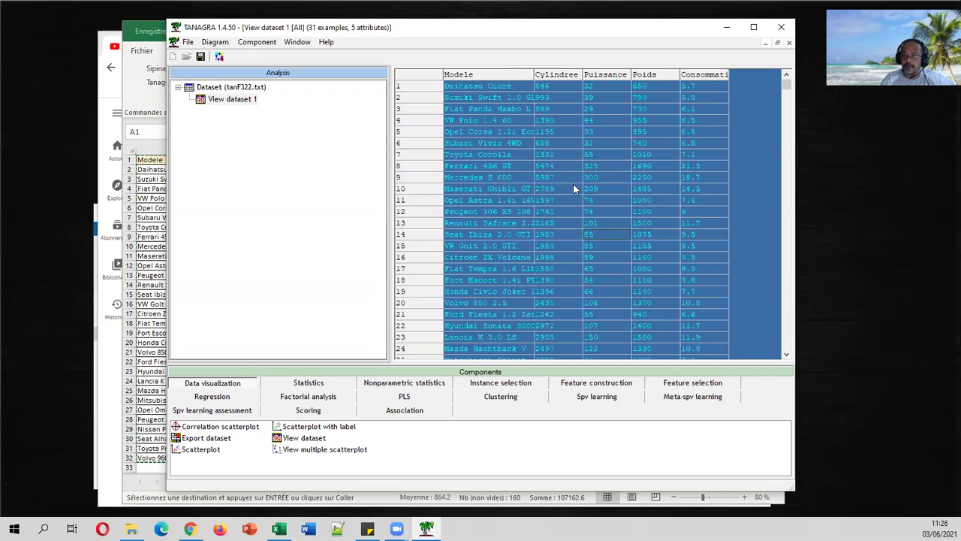
{"action": "key", "text": "Down"}
{"action": "key", "text": "Down"}
{"action": "key", "text": "Down"}
{"action": "key", "text": "Down"}
{"action": "key", "text": "Down"}
{"action": "key", "text": "Up"}
{"action": "key", "text": "Up"}
{"action": "key", "text": "Up"}
{"action": "key", "text": "Up"}
{"action": "key", "text": "Up"}
{"action": "key", "text": "Up"}
{"action": "key", "text": "Up"}
{"action": "key", "text": "Up"}
{"action": "key", "text": "Up"}
{"action": "key", "text": "Up"}
{"action": "key", "text": "Up"}
{"action": "key", "text": "Up"}
{"action": "key", "text": "Up"}
{"action": "key", "text": "Up"}
{"action": "key", "text": "Up"}
Display the Dataset node's report and look over its attribute descriptions
{"action": "left_click", "coordinate": [243, 89]}
{"action": "left_click", "coordinate": [243, 88]}
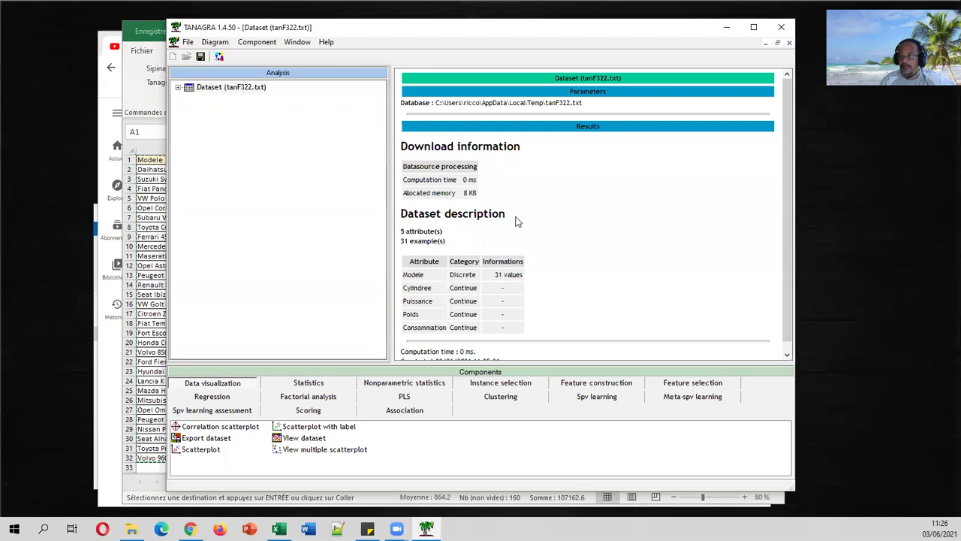
{"action": "left_click_drag", "start_coordinate": [304, 438], "coordinate": [187, 89]}
{"action": "left_click", "coordinate": [211, 100]}
{"action": "left_click", "coordinate": [235, 88]}
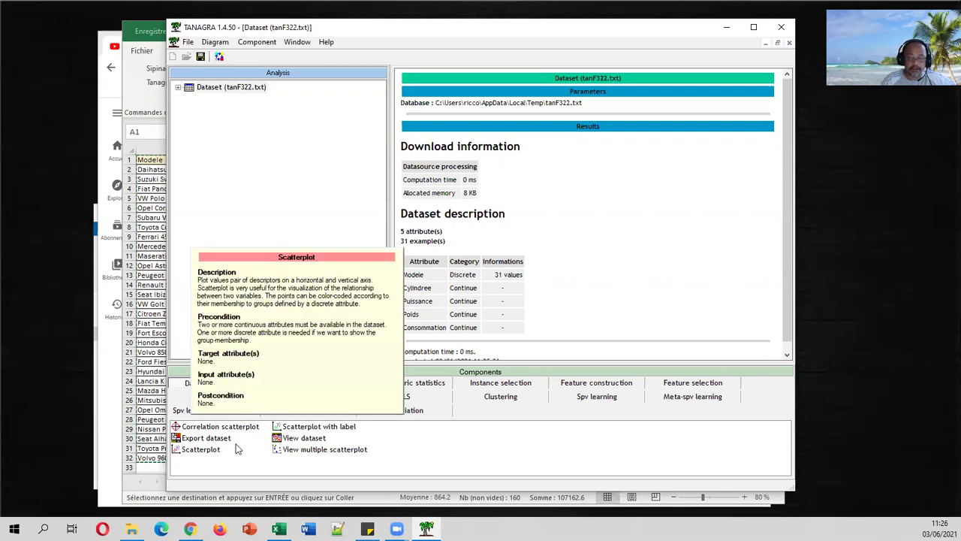
Add a Scatterplot component under the Dataset node, display it, and plot Puissance on the vertical axis
{"action": "left_click_drag", "start_coordinate": [214, 453], "coordinate": [190, 90]}
{"action": "left_click_drag", "start_coordinate": [214, 449], "coordinate": [248, 87]}
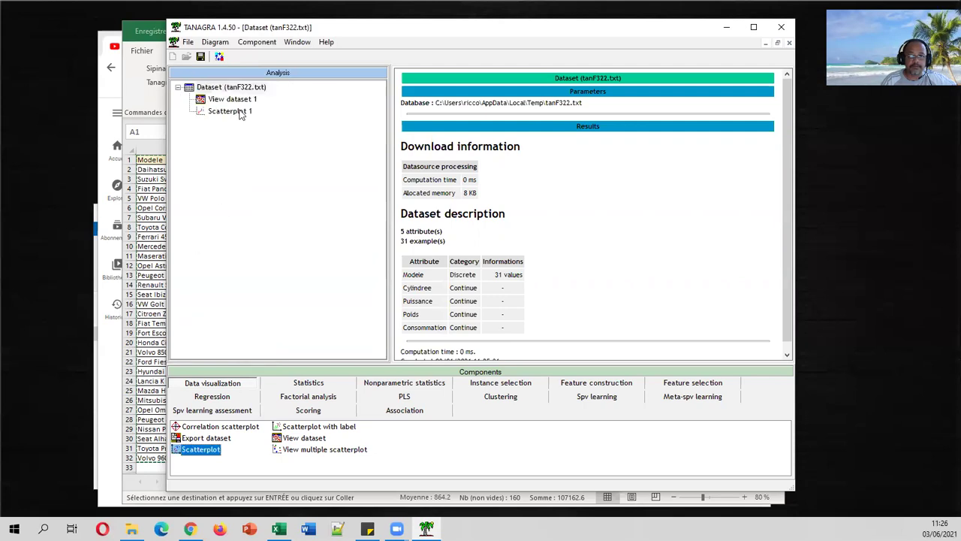
{"action": "double_click", "coordinate": [240, 111]}
{"action": "left_click", "coordinate": [489, 75]}
{"action": "left_click", "coordinate": [457, 92]}
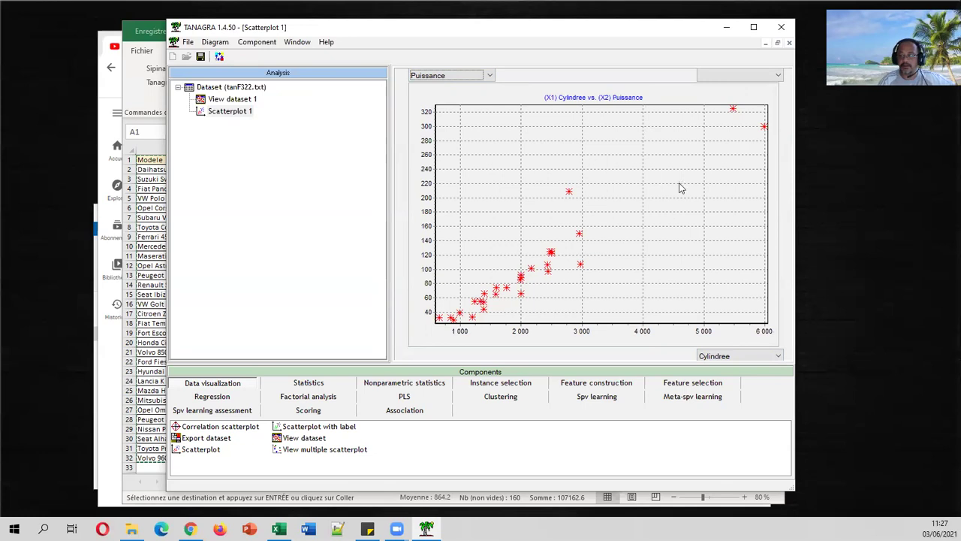
Change the scatterplot's vertical axis to Poids and finally to Consommation, keeping Cylindree on the horizontal axis
{"action": "left_click", "coordinate": [486, 76]}
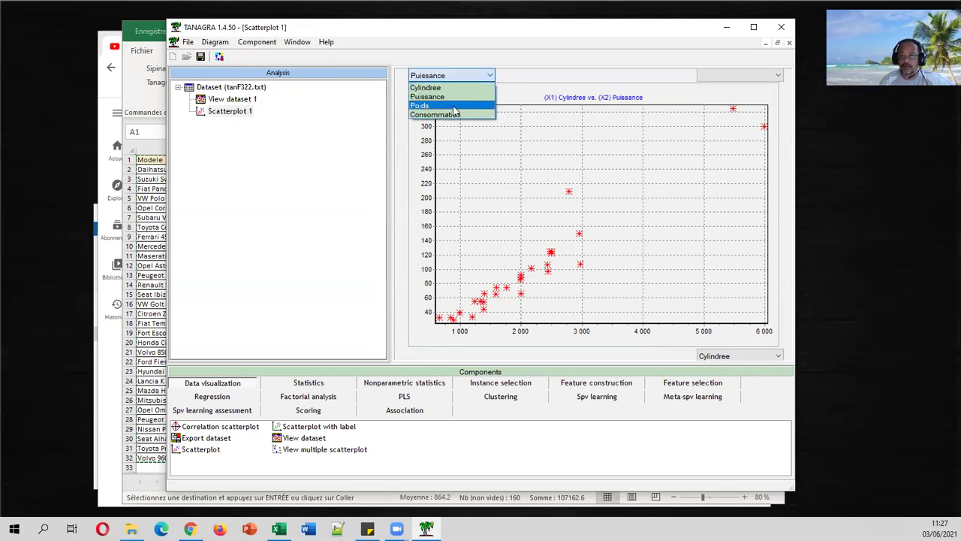
{"action": "left_click", "coordinate": [454, 106]}
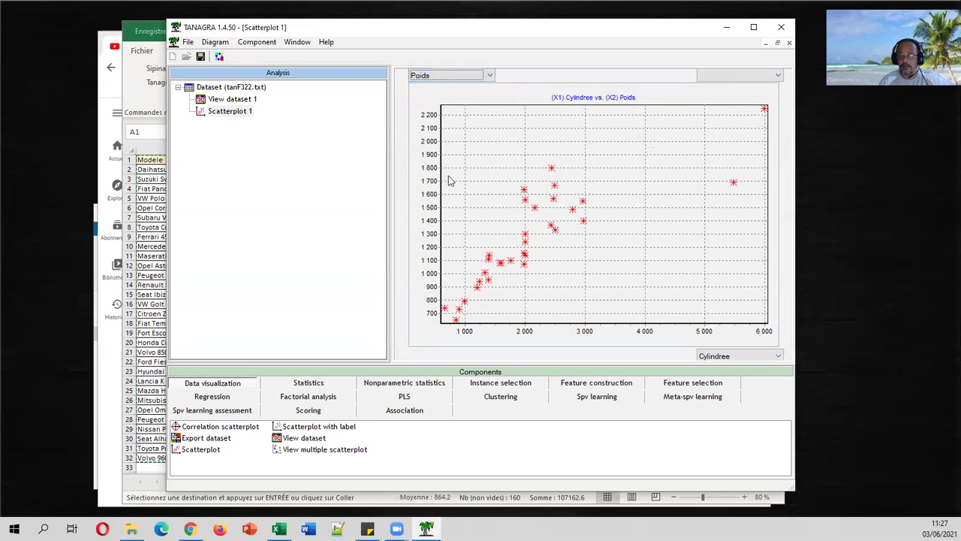
{"action": "left_click", "coordinate": [488, 75]}
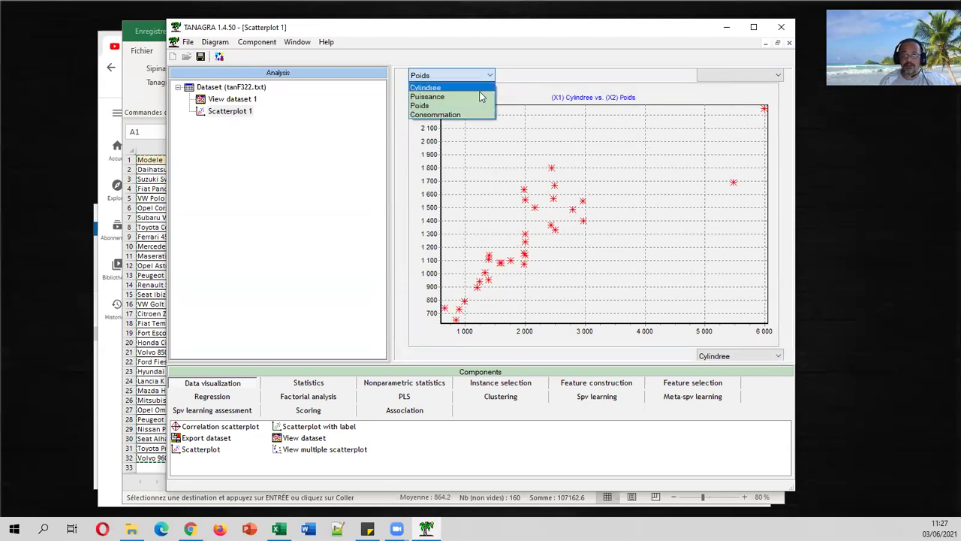
{"action": "left_click", "coordinate": [472, 115]}
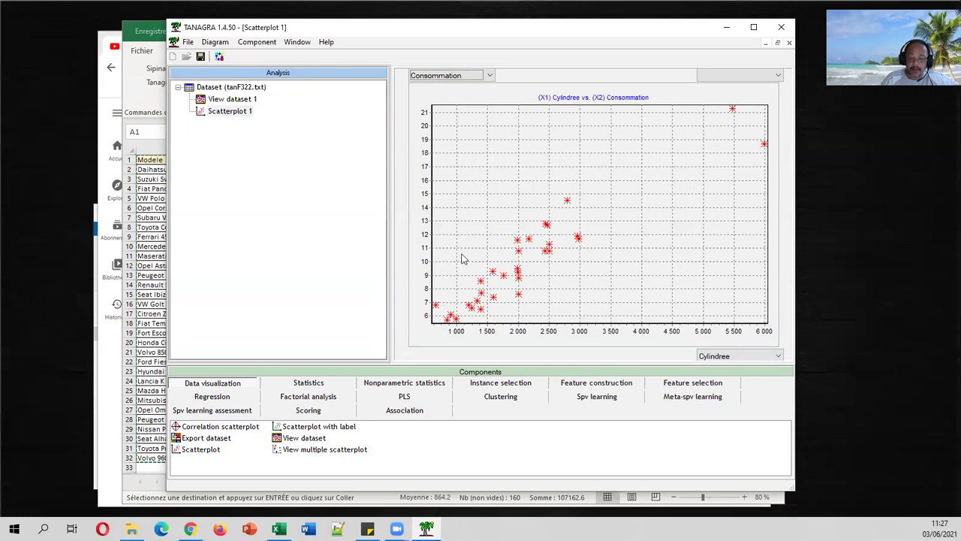
Add a Scatterplot with label component under the Dataset node and display its chart
{"action": "mouse_move", "coordinate": [325, 431]}
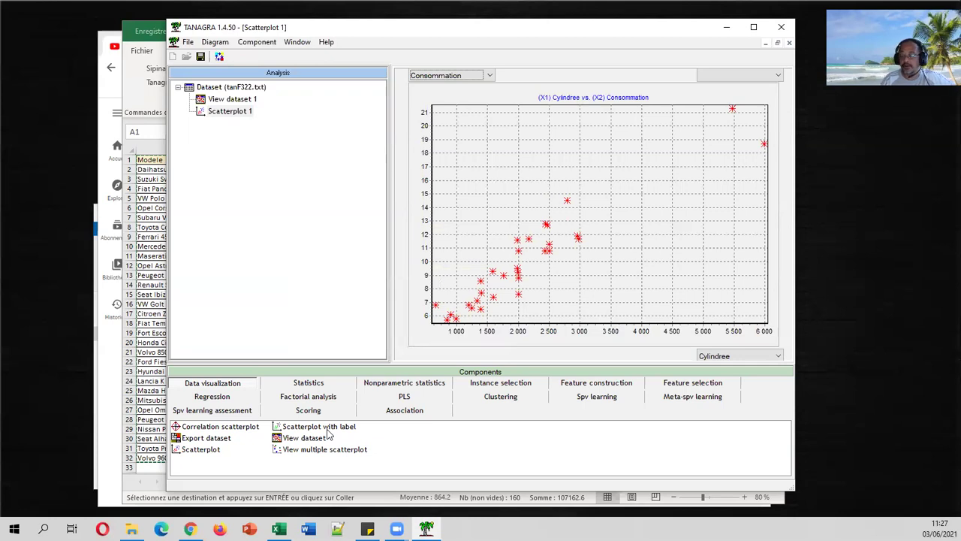
{"action": "left_click_drag", "start_coordinate": [337, 434], "coordinate": [261, 110]}
{"action": "double_click", "coordinate": [250, 124]}
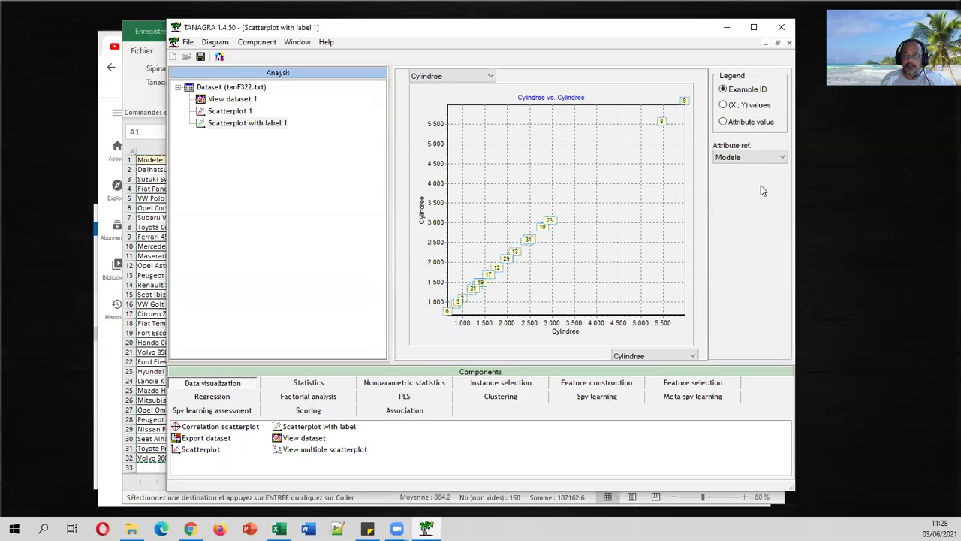
Plot Puissance on the labelled scatterplot's vertical axis and label the points by attribute value using Modele
{"action": "left_click", "coordinate": [470, 76]}
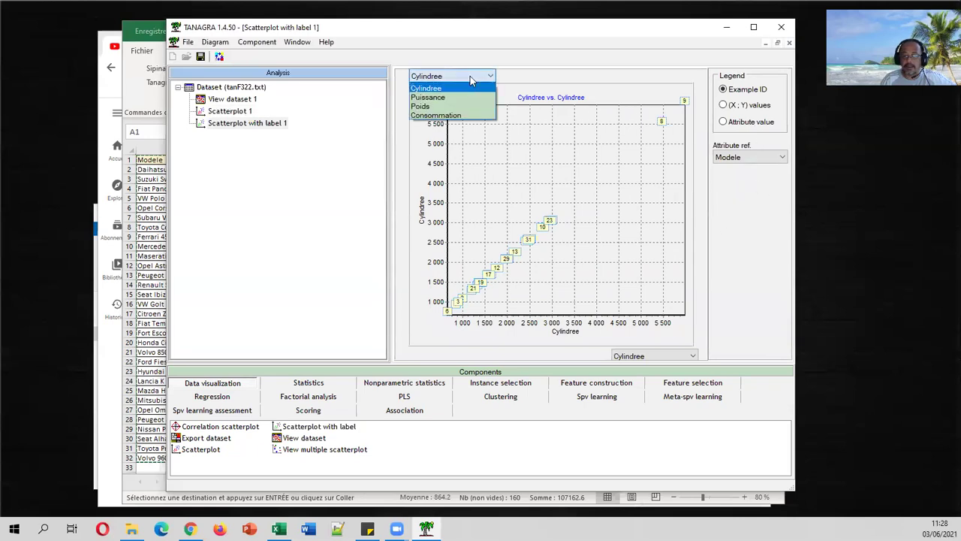
{"action": "left_click", "coordinate": [453, 98]}
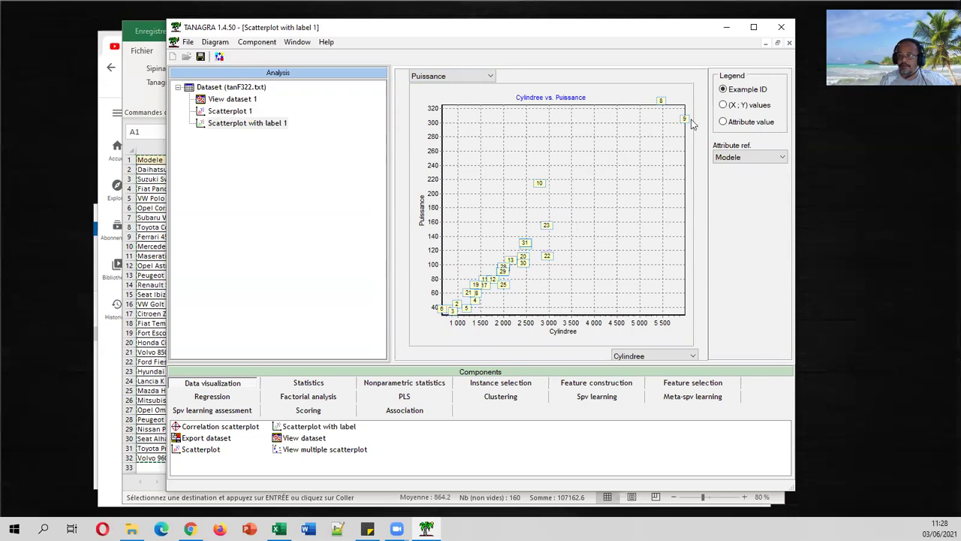
{"action": "left_click", "coordinate": [745, 125]}
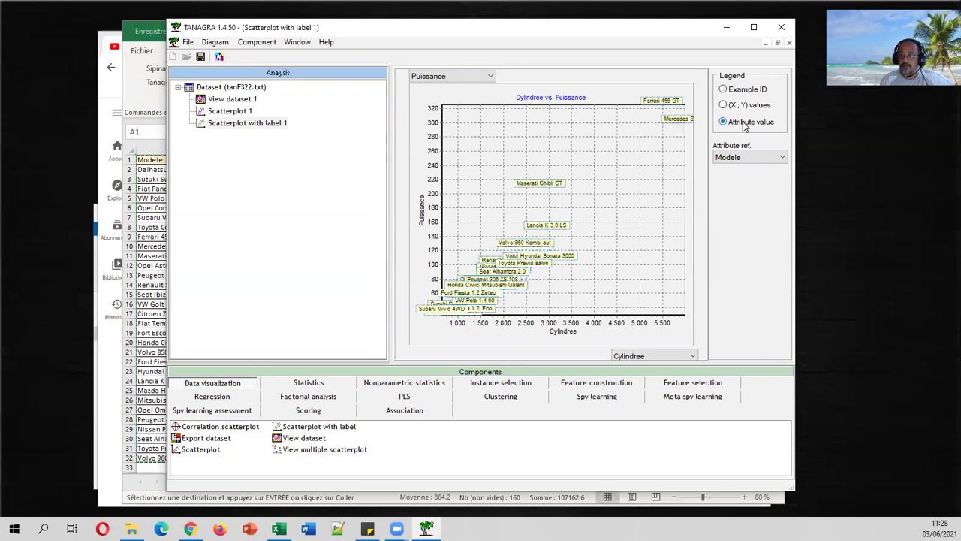
{"action": "left_click", "coordinate": [764, 157]}
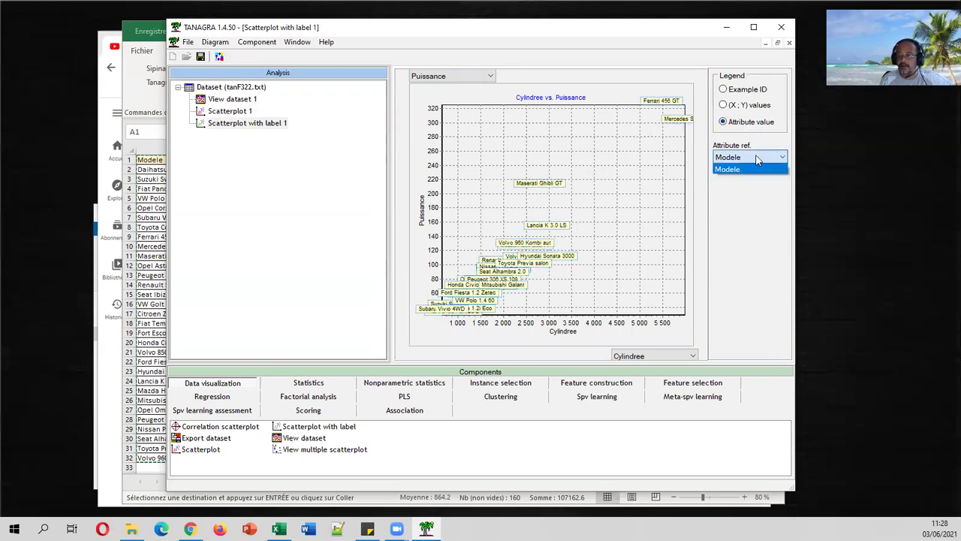
{"action": "left_click", "coordinate": [755, 167]}
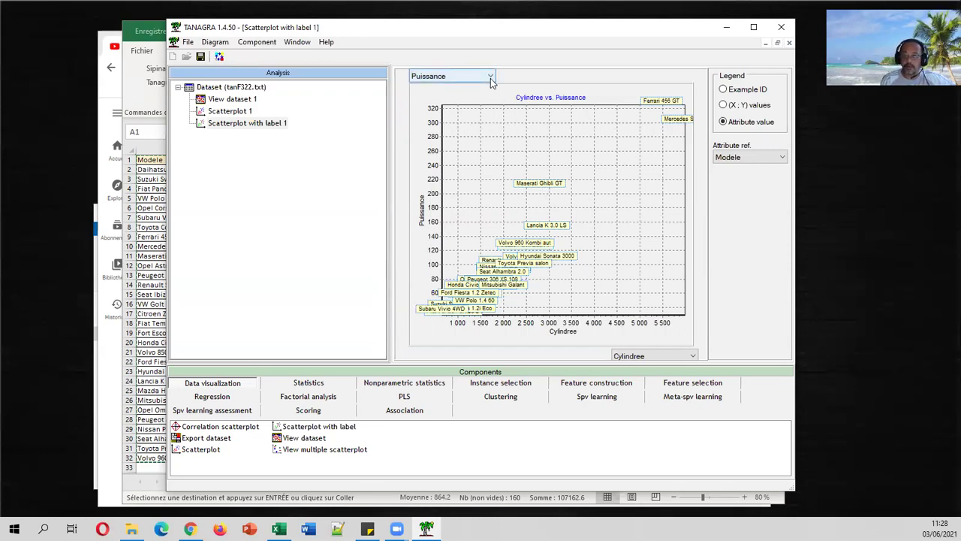
Change the labelled scatterplot's horizontal axis to Consommation and finally to Puissance
{"action": "left_click", "coordinate": [677, 356]}
{"action": "left_click", "coordinate": [650, 396]}
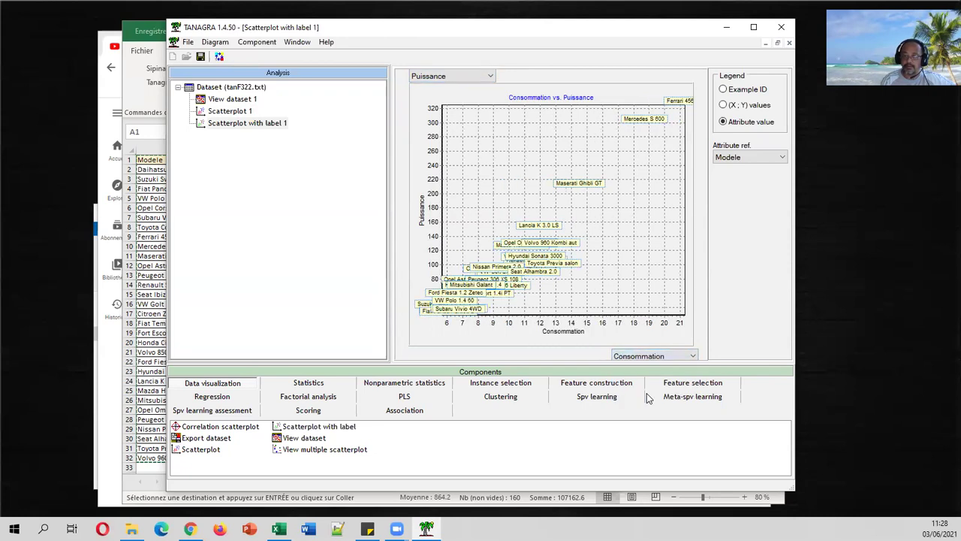
{"action": "left_click", "coordinate": [666, 357]}
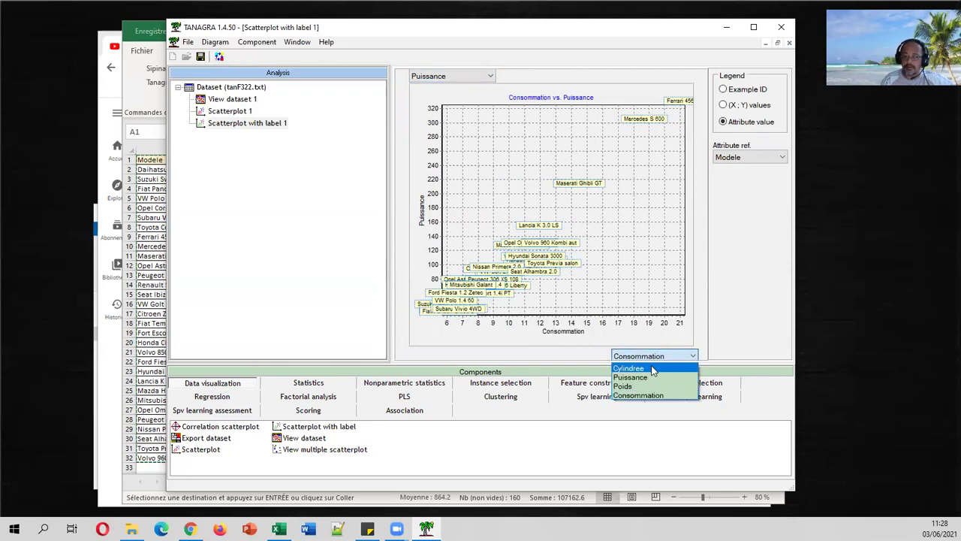
{"action": "left_click", "coordinate": [650, 377]}
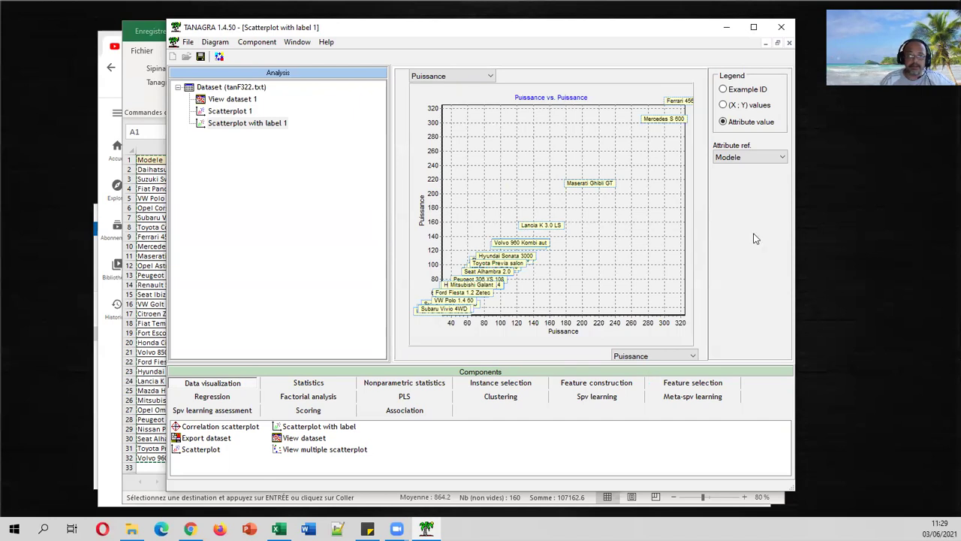
Add a Define status component under the Dataset node and assign Cylindree, Puissance and Poids as Input attributes
{"action": "left_click", "coordinate": [251, 90]}
{"action": "double_click", "coordinate": [251, 90]}
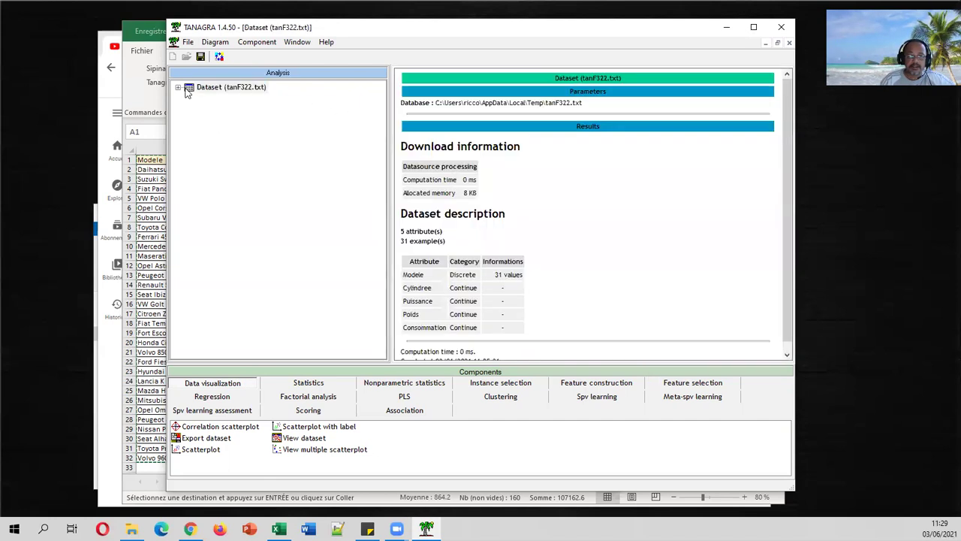
{"action": "left_click", "coordinate": [179, 88]}
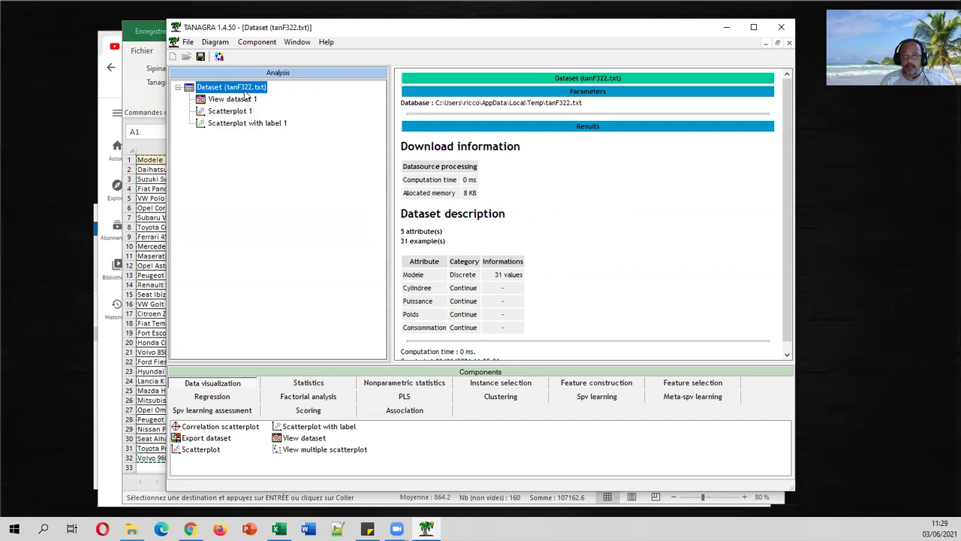
{"action": "left_click", "coordinate": [218, 58]}
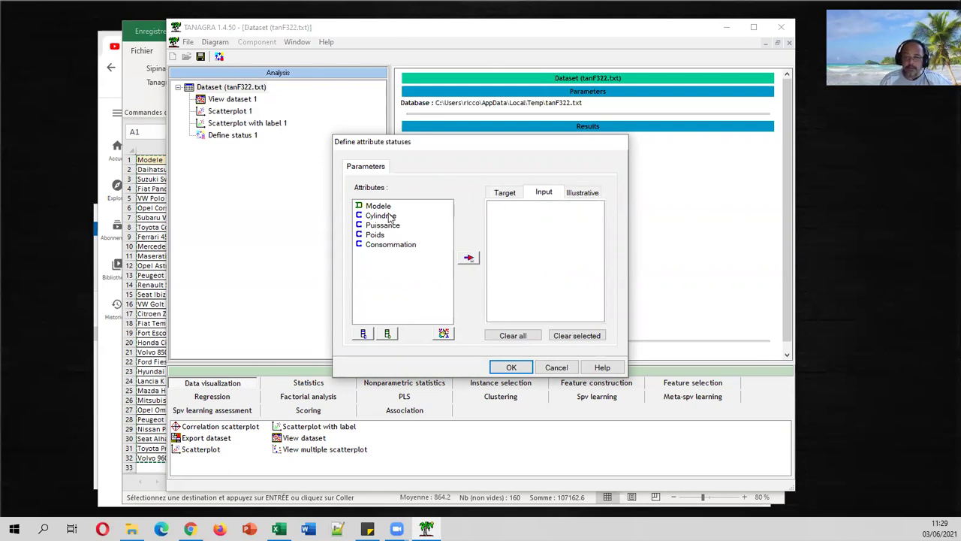
{"action": "left_click_drag", "start_coordinate": [389, 217], "coordinate": [389, 235]}
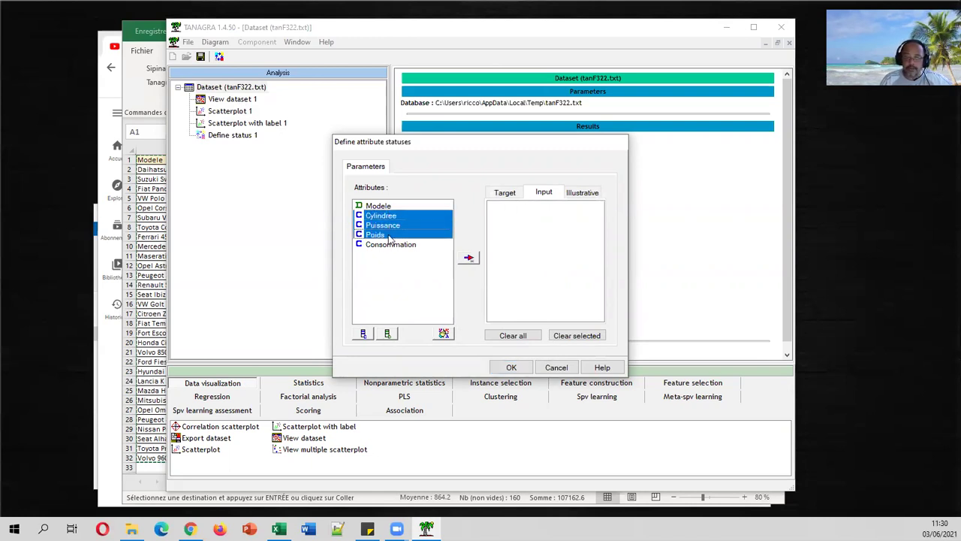
{"action": "left_click", "coordinate": [467, 258]}
Assign Consommation as the Target attribute, review the Input list, and confirm and display the Define status 1 report
{"action": "left_click", "coordinate": [509, 193]}
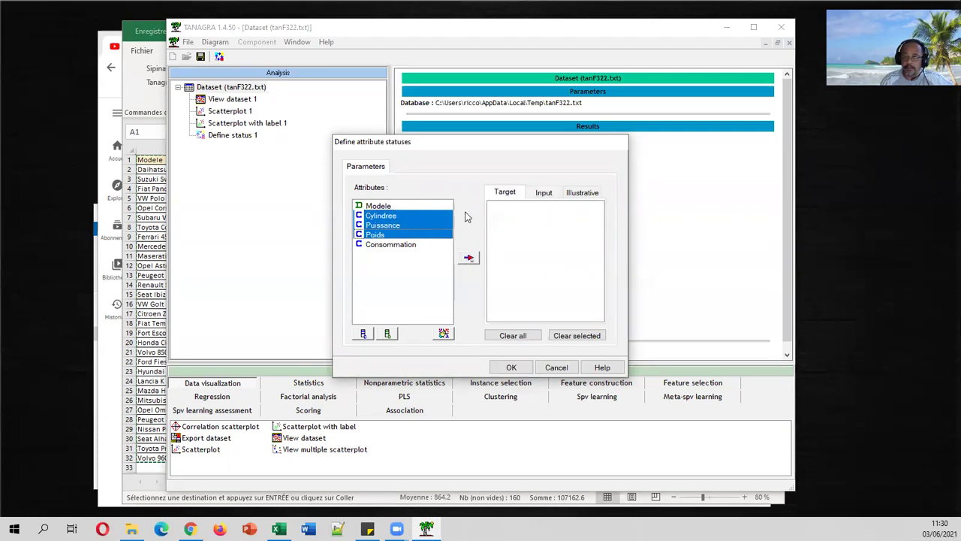
{"action": "left_click", "coordinate": [417, 244]}
{"action": "left_click", "coordinate": [470, 258]}
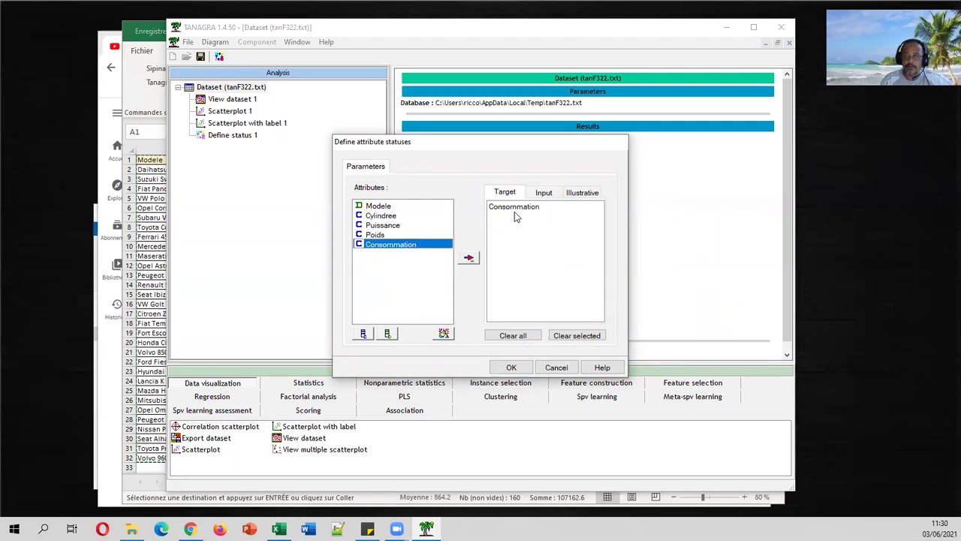
{"action": "left_click", "coordinate": [544, 193]}
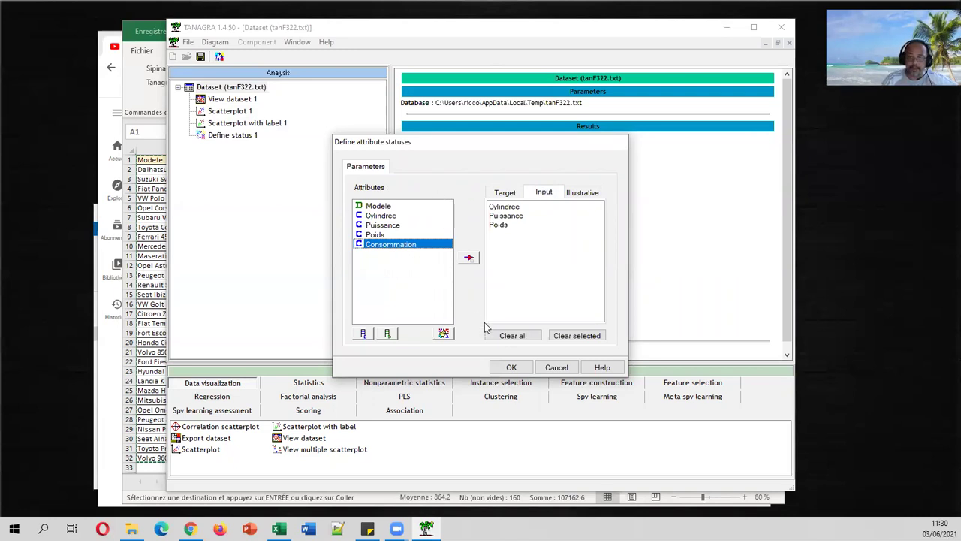
{"action": "left_click", "coordinate": [510, 367]}
{"action": "left_click", "coordinate": [252, 137]}
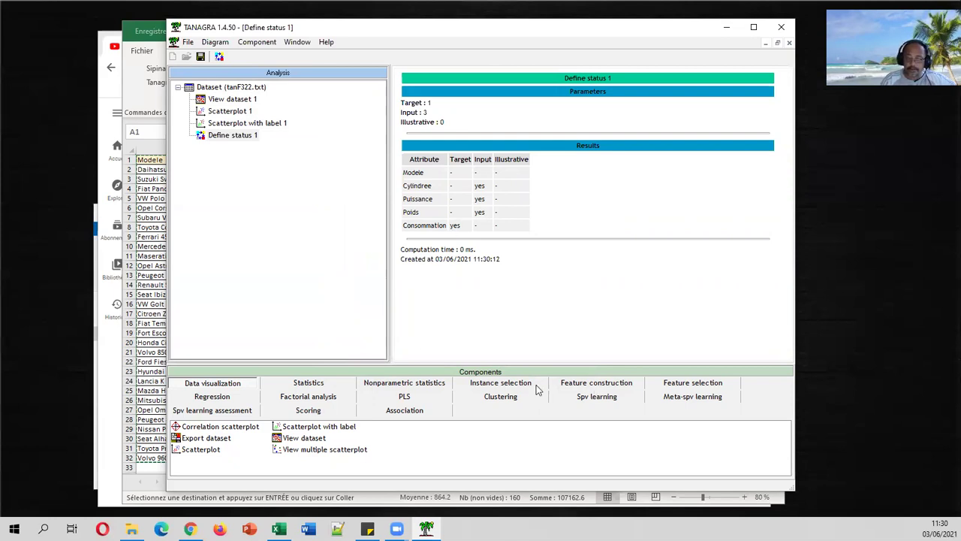
Add a Multiple linear regression component under Define status 1 and display its report
{"action": "left_click", "coordinate": [237, 398]}
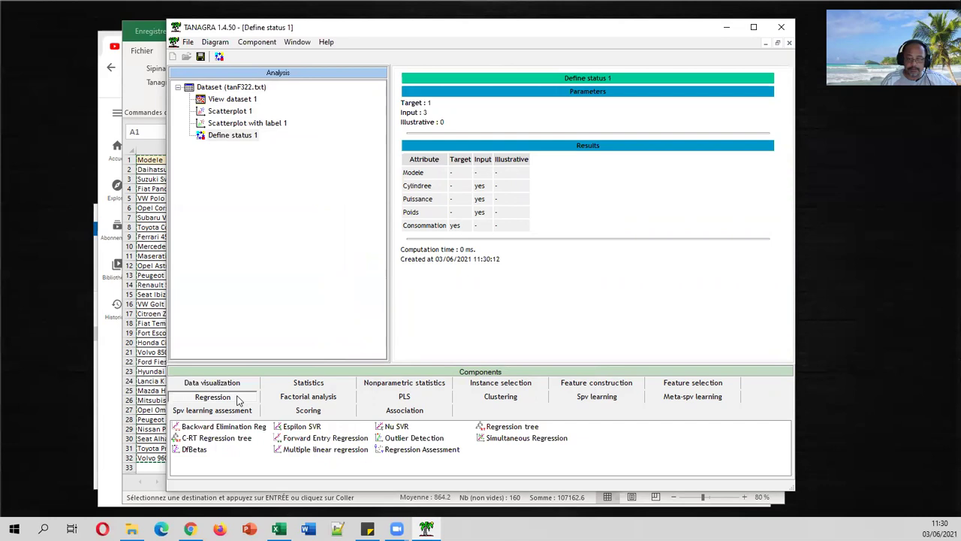
{"action": "mouse_move", "coordinate": [471, 450]}
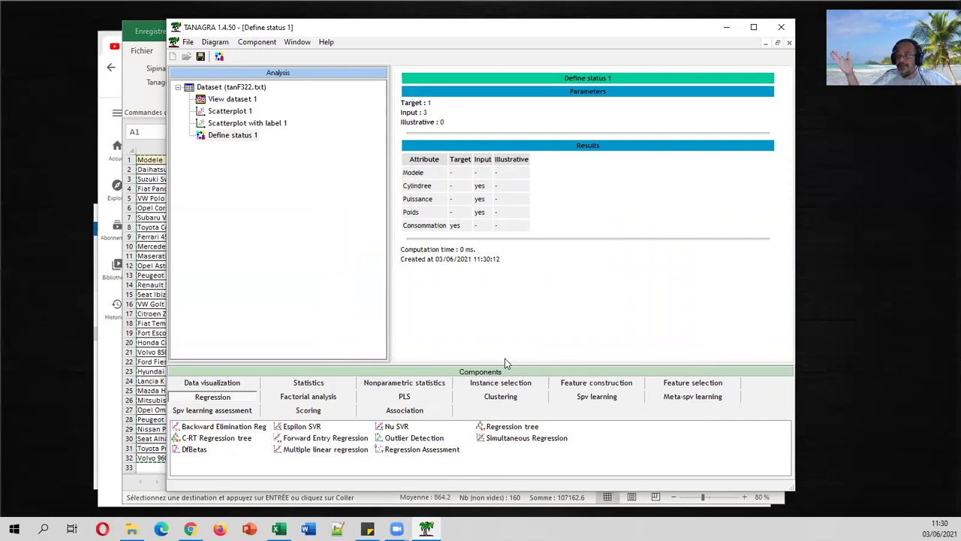
{"action": "left_click_drag", "start_coordinate": [314, 451], "coordinate": [260, 136]}
{"action": "double_click", "coordinate": [266, 149]}
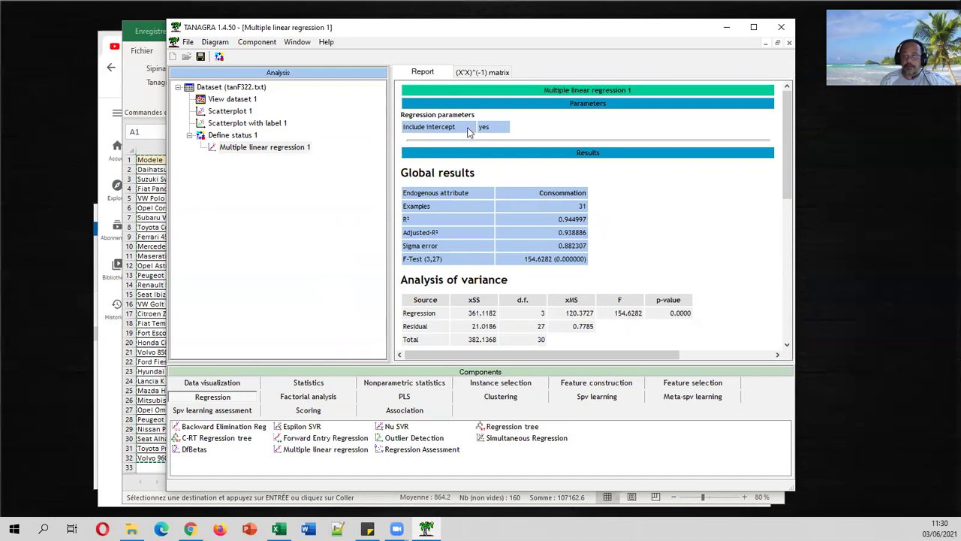
Confirm the regression parameters with Use intercept enabled, redisplay the report, and examine the analysis of variance and coefficients
{"action": "left_click", "coordinate": [304, 146]}
{"action": "right_click", "coordinate": [306, 146]}
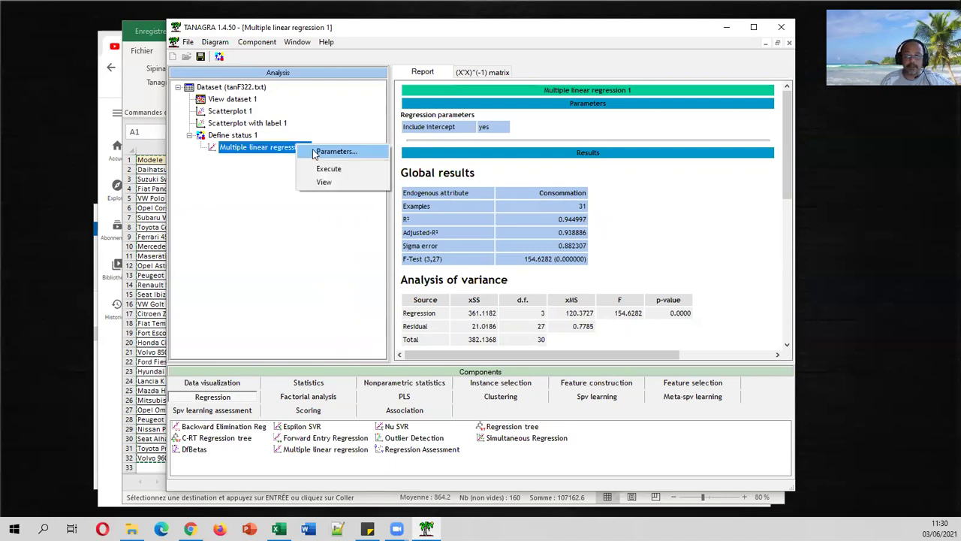
{"action": "left_click", "coordinate": [314, 150]}
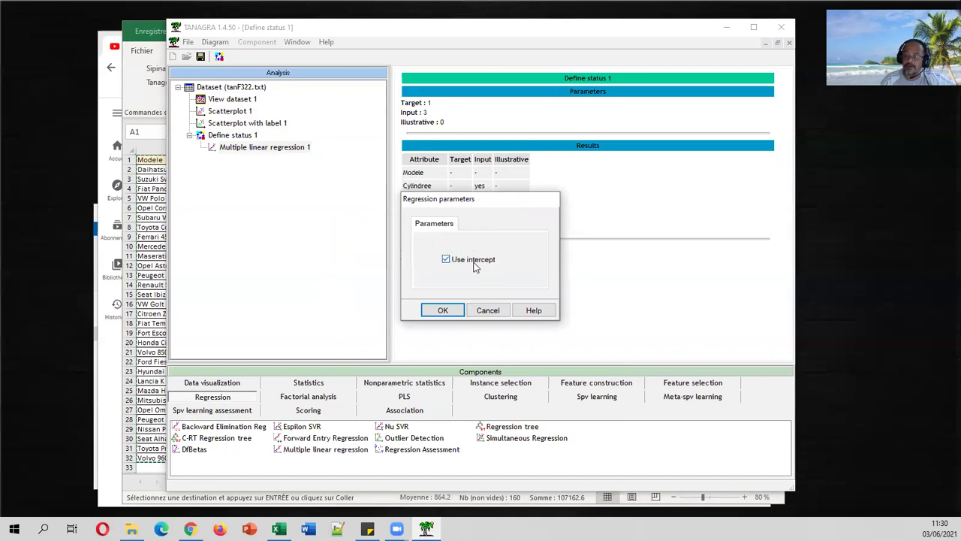
{"action": "left_click", "coordinate": [449, 310]}
{"action": "left_click", "coordinate": [292, 150]}
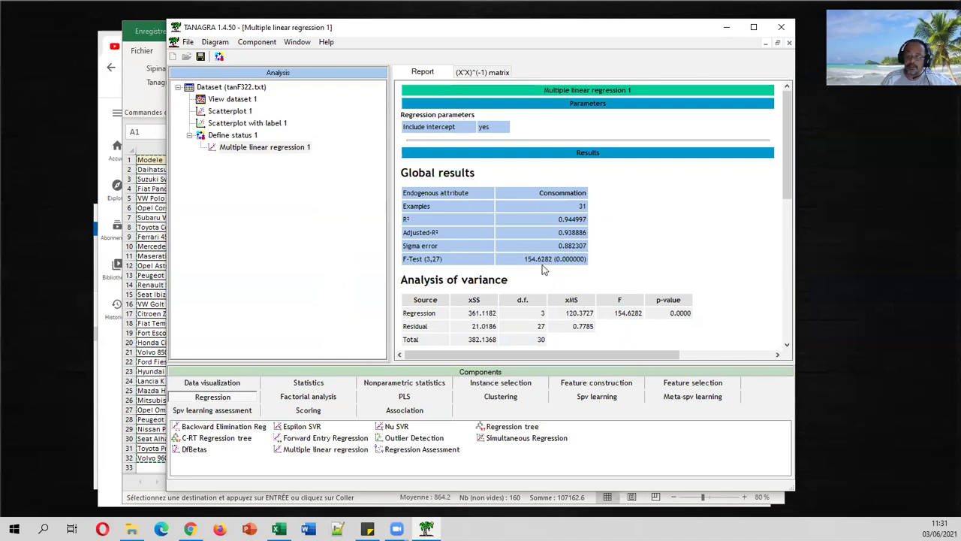
{"action": "scroll", "coordinate": [612, 242], "scroll_direction": "down", "scroll_amount": 3}
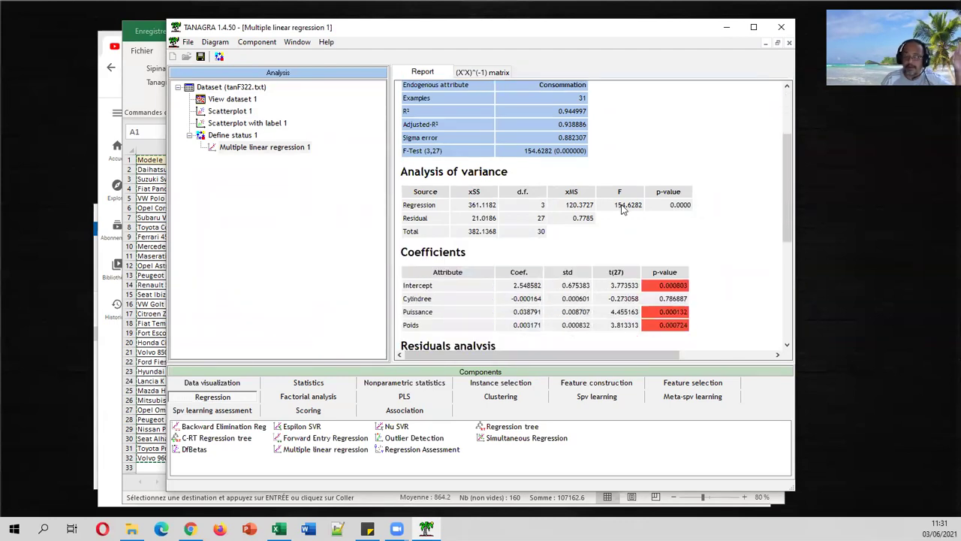
Display Scatterplot 1 and set its vertical axis to Puissance to plot it against Cylindree
{"action": "scroll", "coordinate": [590, 332], "scroll_direction": "down", "scroll_amount": 1}
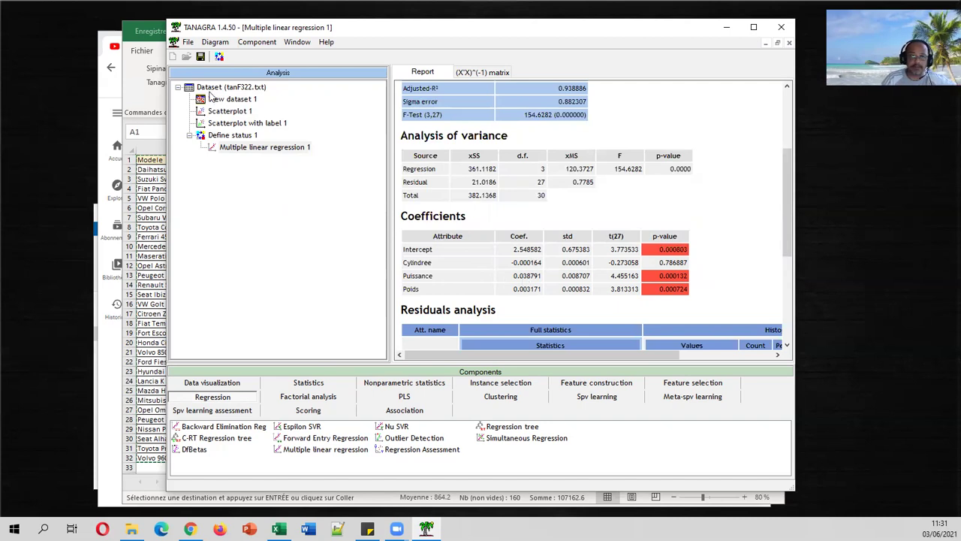
{"action": "left_click", "coordinate": [223, 111]}
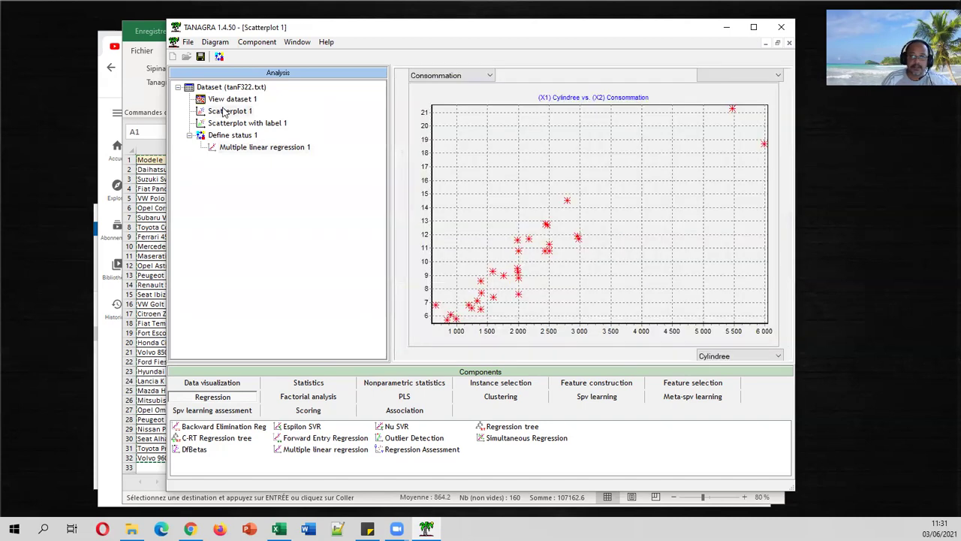
{"action": "left_click", "coordinate": [481, 75]}
{"action": "left_click", "coordinate": [467, 98]}
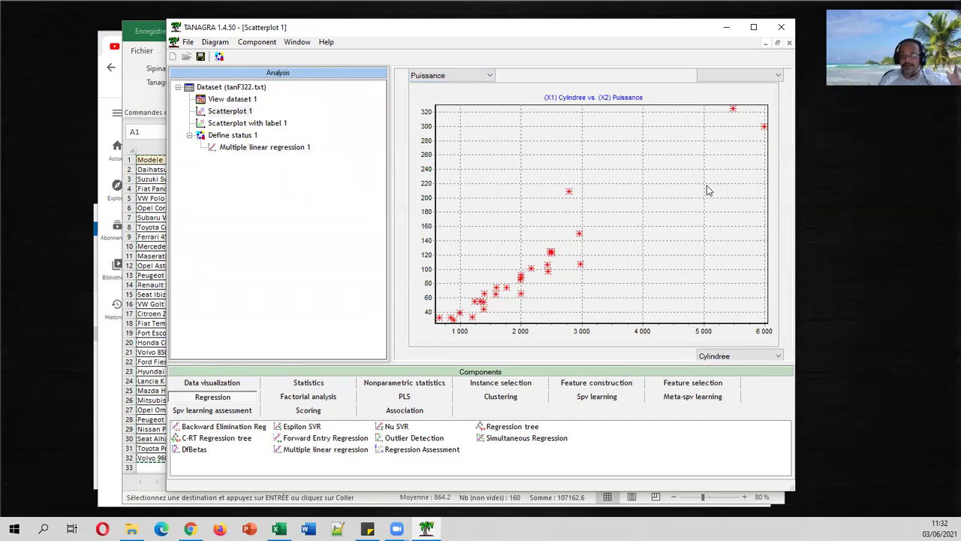
Redisplay the Multiple linear regression 1 report, widen the Tanagra window, and examine the residuals analysis and the global results
{"action": "left_click", "coordinate": [272, 150]}
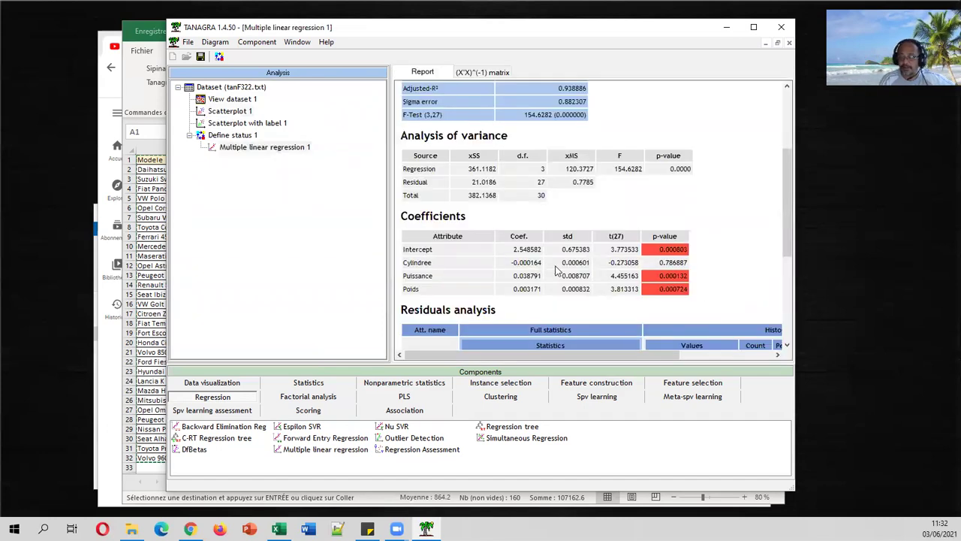
{"action": "scroll", "coordinate": [651, 239], "scroll_direction": "down", "scroll_amount": 4}
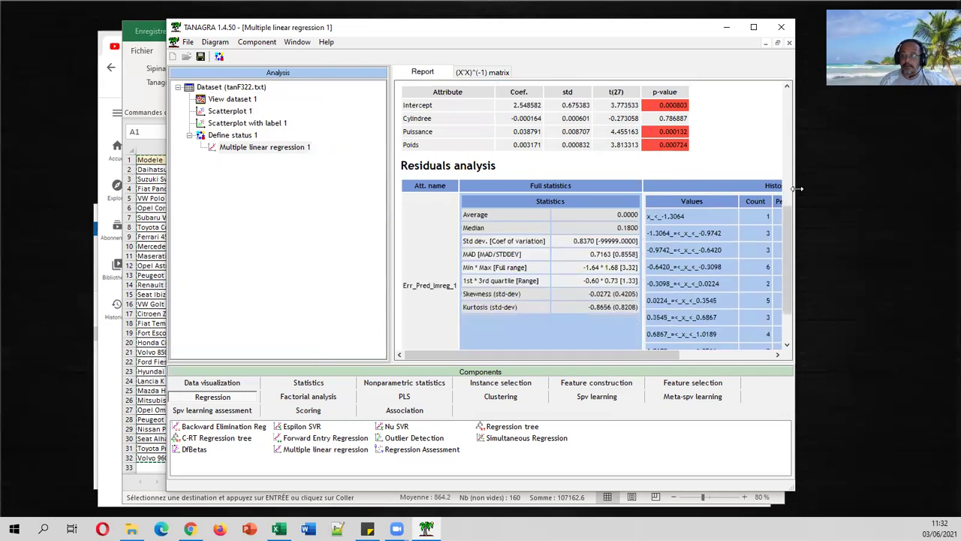
{"action": "left_click_drag", "start_coordinate": [796, 189], "coordinate": [856, 194]}
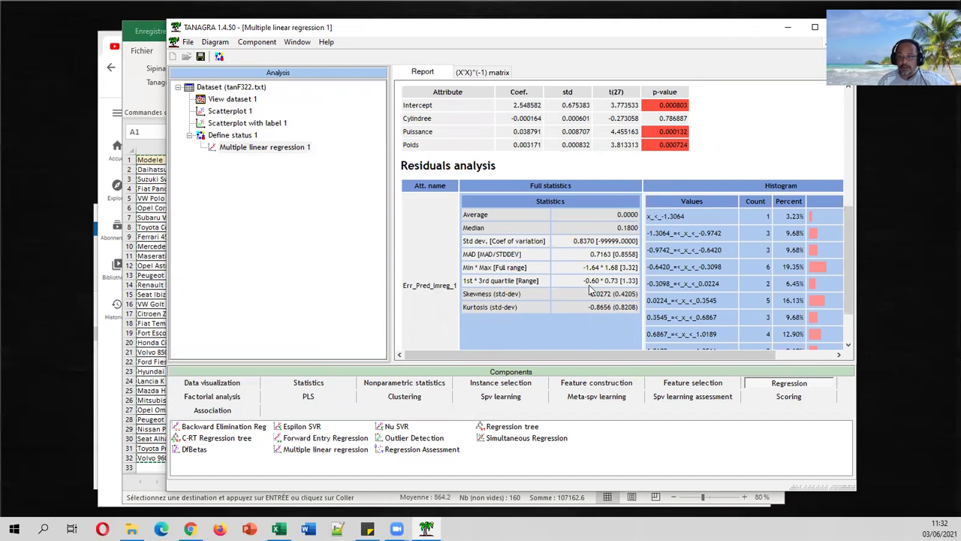
{"action": "scroll", "coordinate": [705, 286], "scroll_direction": "down", "scroll_amount": 2}
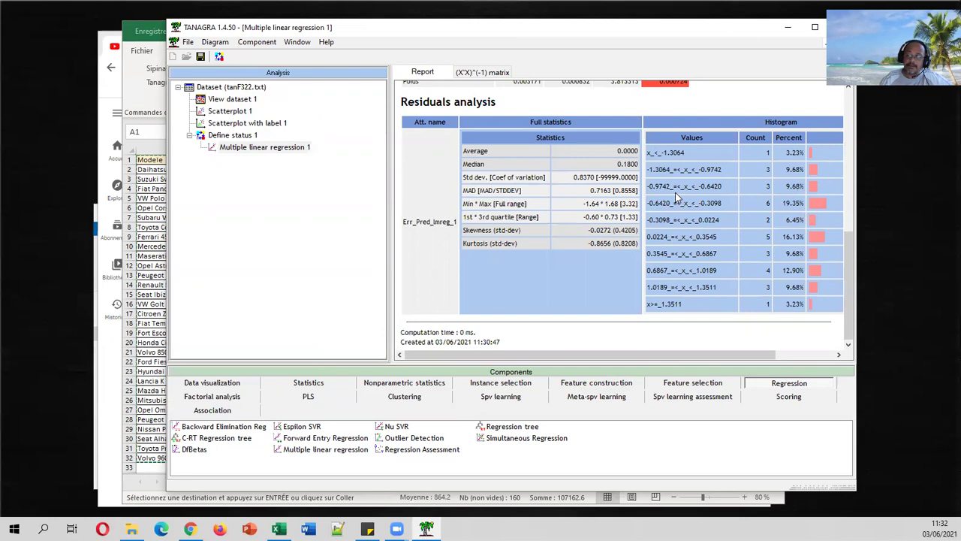
{"action": "scroll", "coordinate": [676, 193], "scroll_direction": "up", "scroll_amount": 8}
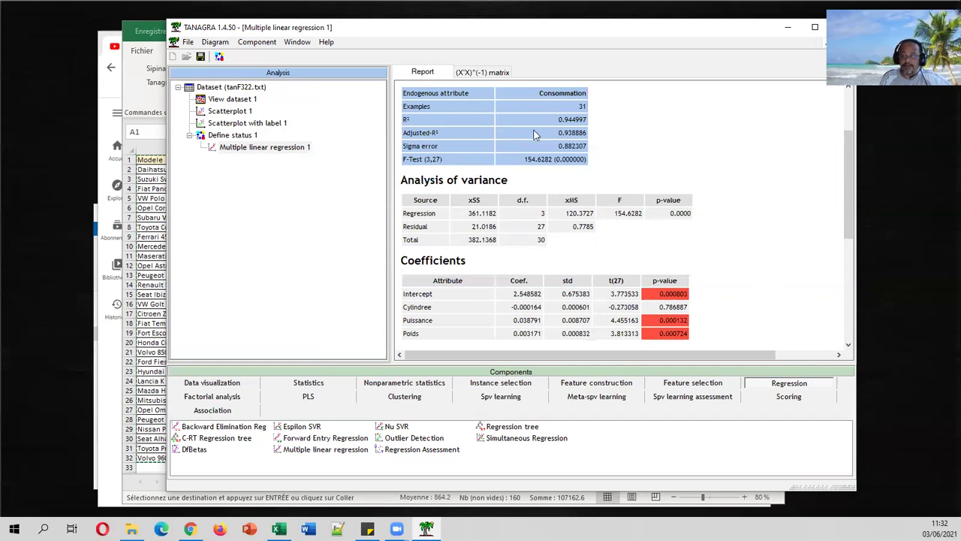
Copy the regression results from Tanagra and paste them into a new sheet of consommation_vehicules.xlsx in Excel
{"action": "left_click", "coordinate": [267, 46]}
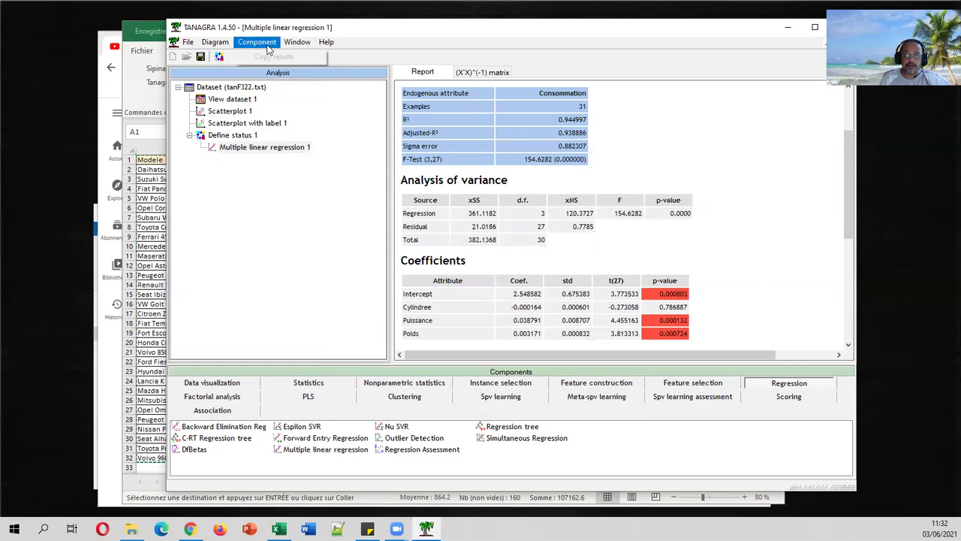
{"action": "left_click", "coordinate": [268, 57]}
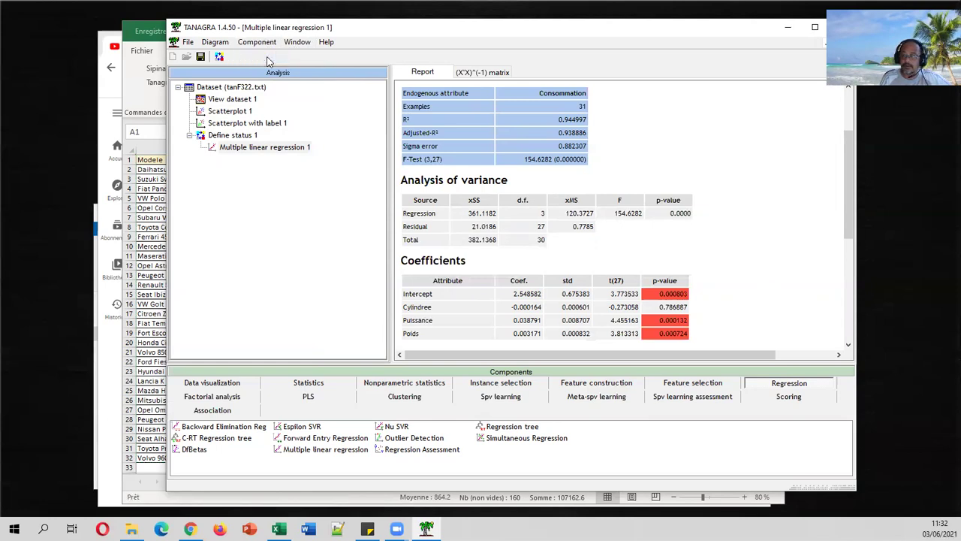
{"action": "left_click", "coordinate": [267, 43]}
{"action": "left_click", "coordinate": [268, 58]}
{"action": "left_click", "coordinate": [144, 233]}
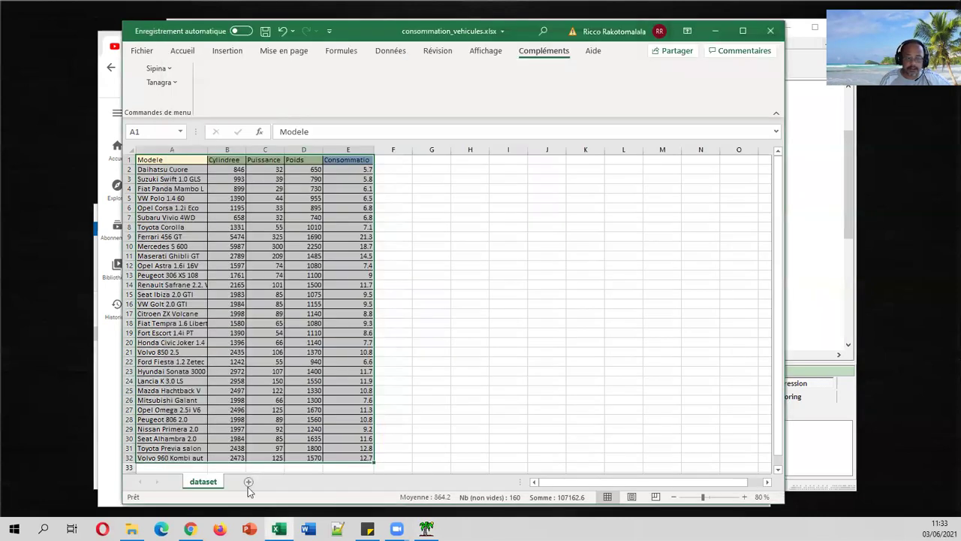
{"action": "left_click", "coordinate": [248, 482]}
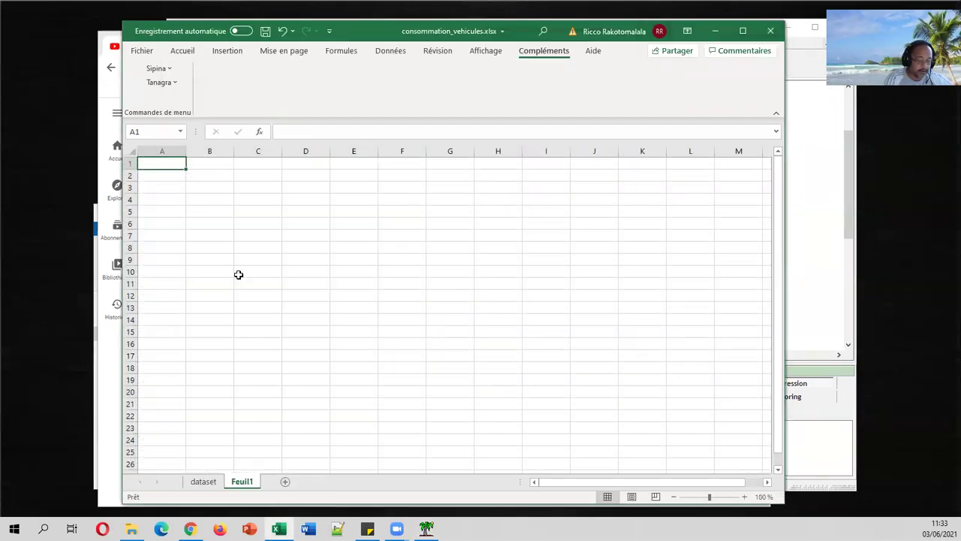
{"action": "key", "text": "ctrl+v"}
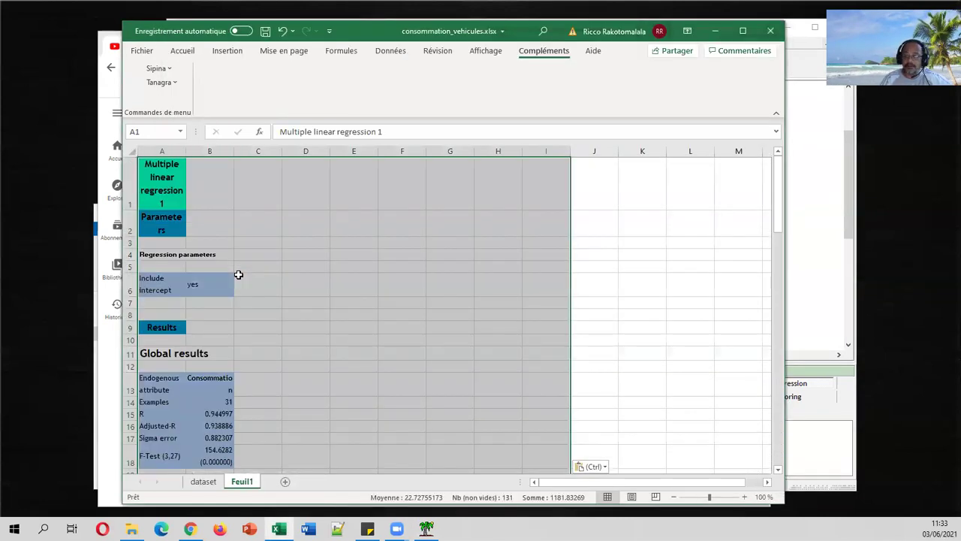
Widen columns A and B and reduce the row heights across the pasted regression report
{"action": "left_click", "coordinate": [231, 215]}
{"action": "left_click_drag", "start_coordinate": [185, 151], "coordinate": [343, 152]}
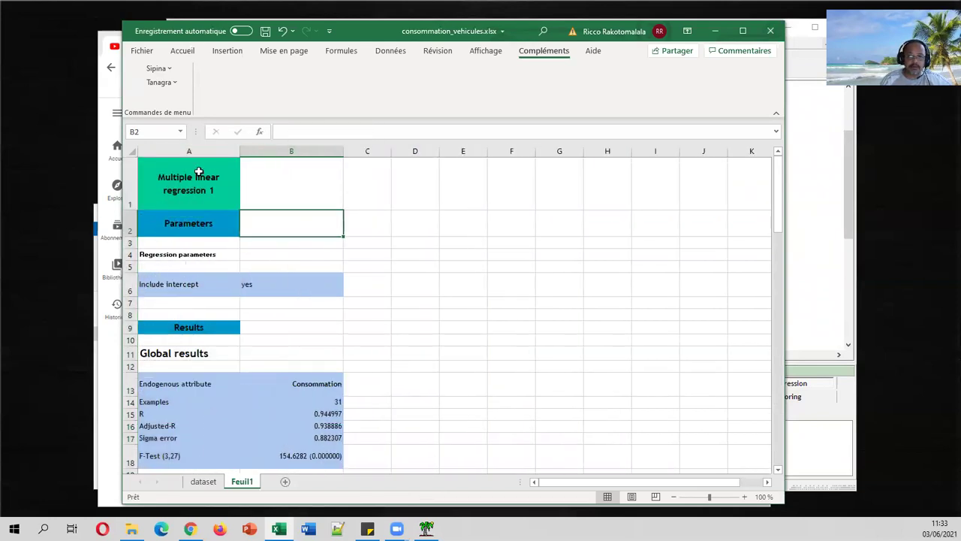
{"action": "left_click", "coordinate": [131, 151]}
{"action": "left_click_drag", "start_coordinate": [132, 204], "coordinate": [131, 168]}
{"action": "left_click", "coordinate": [444, 233]}
{"action": "scroll", "coordinate": [444, 235], "scroll_direction": "down", "scroll_amount": 5}
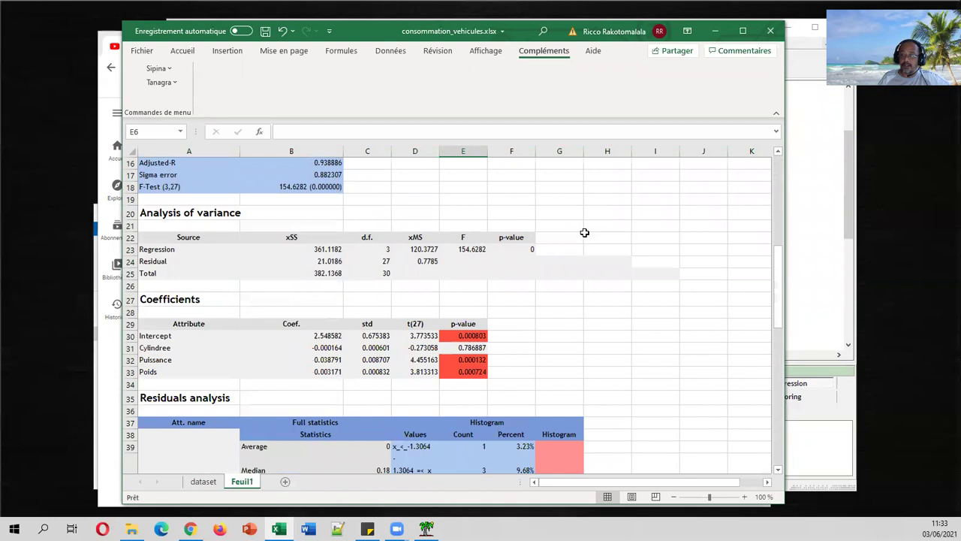
Label cell E27 "t-théorique" and enter =LOI.STUDENT.INVERSE.BILATERALE(0.05;27) in F27
{"action": "left_click", "coordinate": [467, 297]}
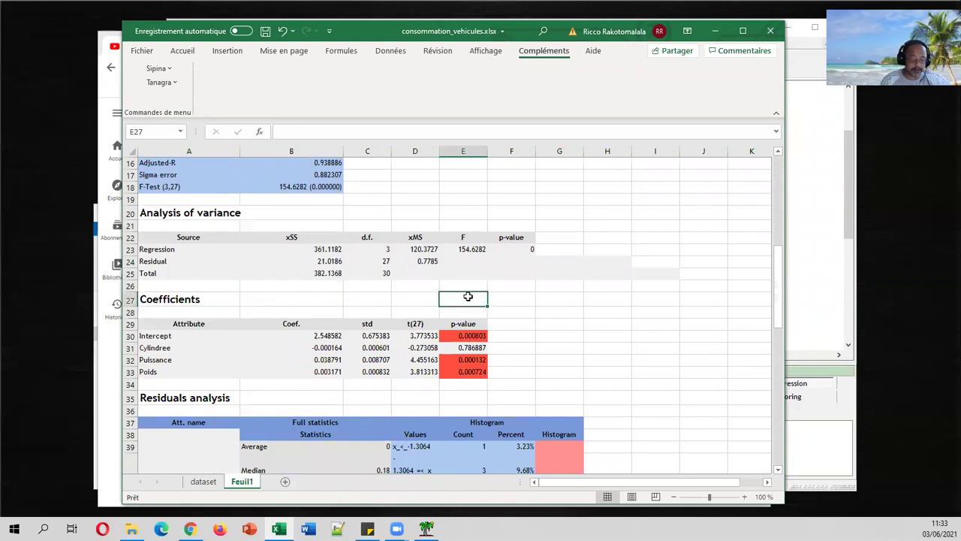
{"action": "type", "text": "t-théorique"}
{"action": "key", "text": "ctrl+Return"}
{"action": "key", "text": "Right"}
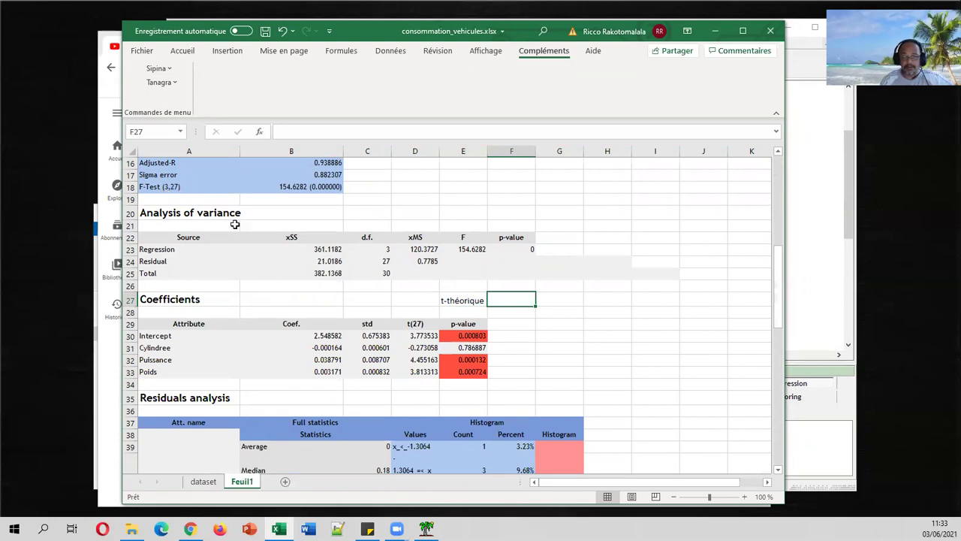
{"action": "type", "text": "=loi.stu"}
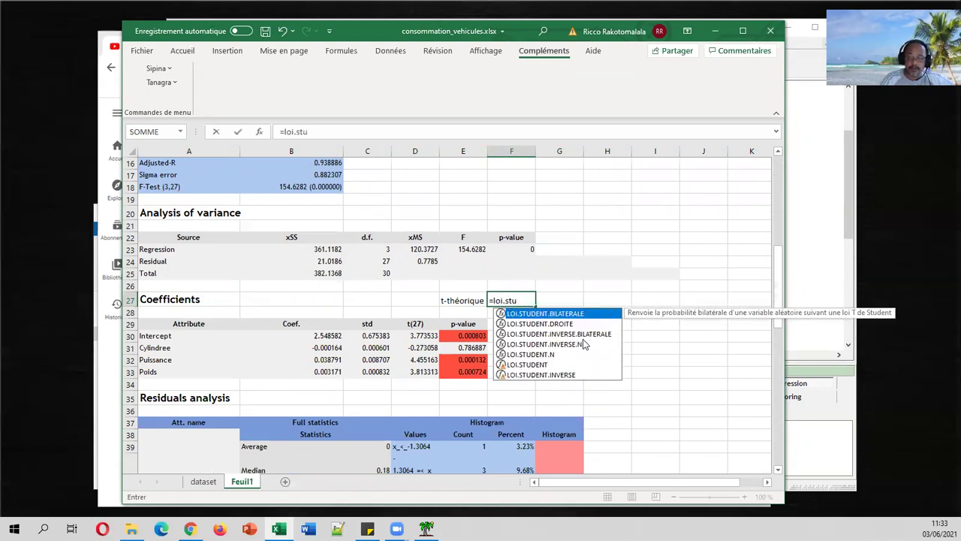
{"action": "double_click", "coordinate": [571, 334]}
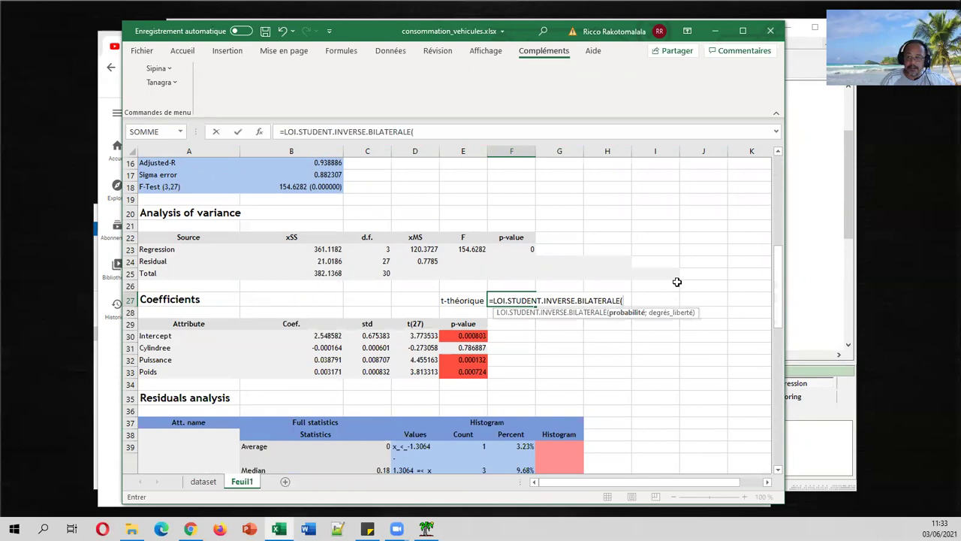
{"action": "type", "text": "0.05"}
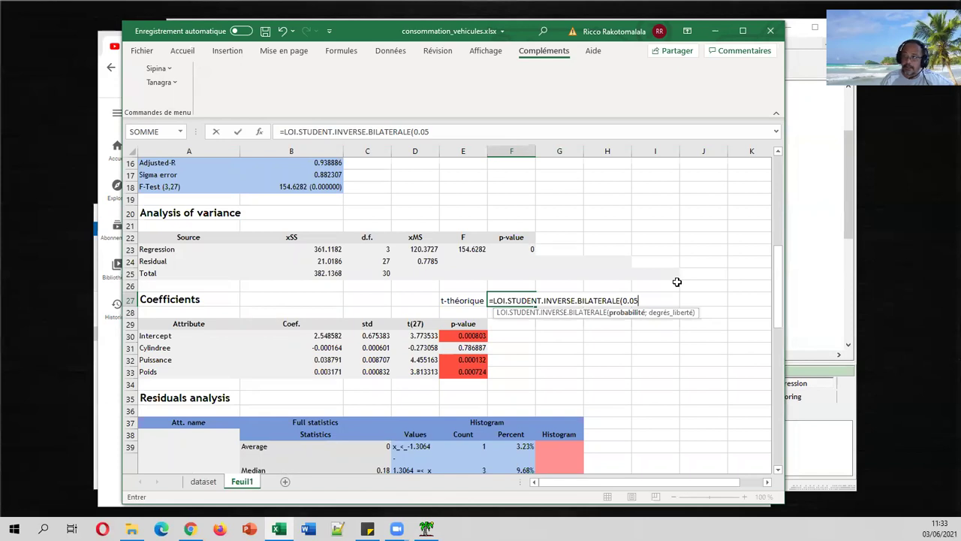
{"action": "type", "text": ";27)"}
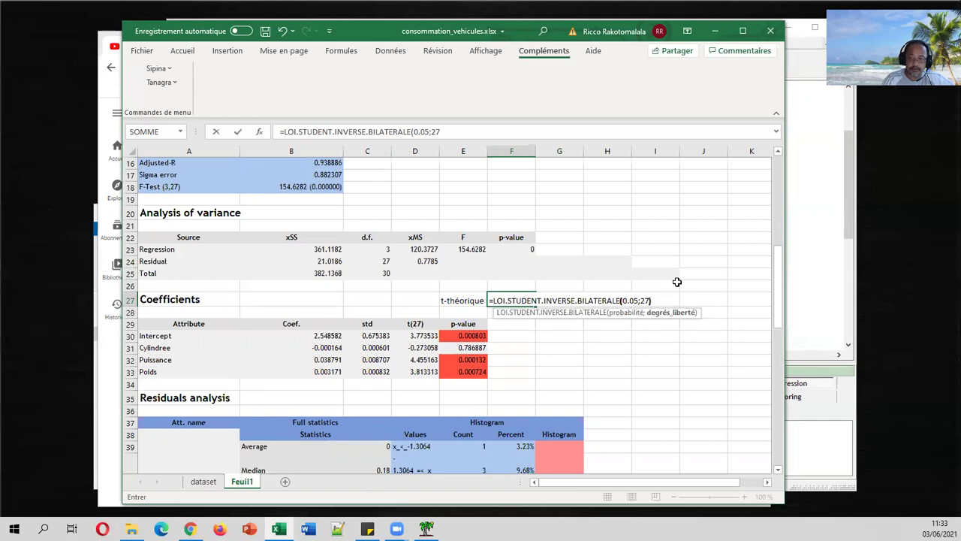
{"action": "key", "text": "Return"}
Add the column headers "b.Basse" in F29 and "b.haute" in G29 beside the coefficients table
{"action": "key", "text": "Down"}
{"action": "type", "text": "b.b"}
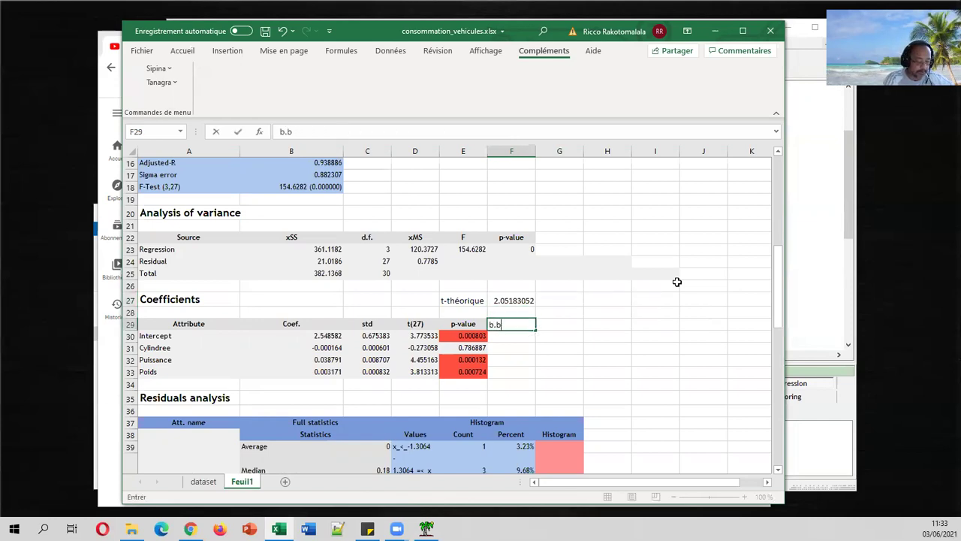
{"action": "type", "text": "asse"}
{"action": "key", "text": "Tab"}
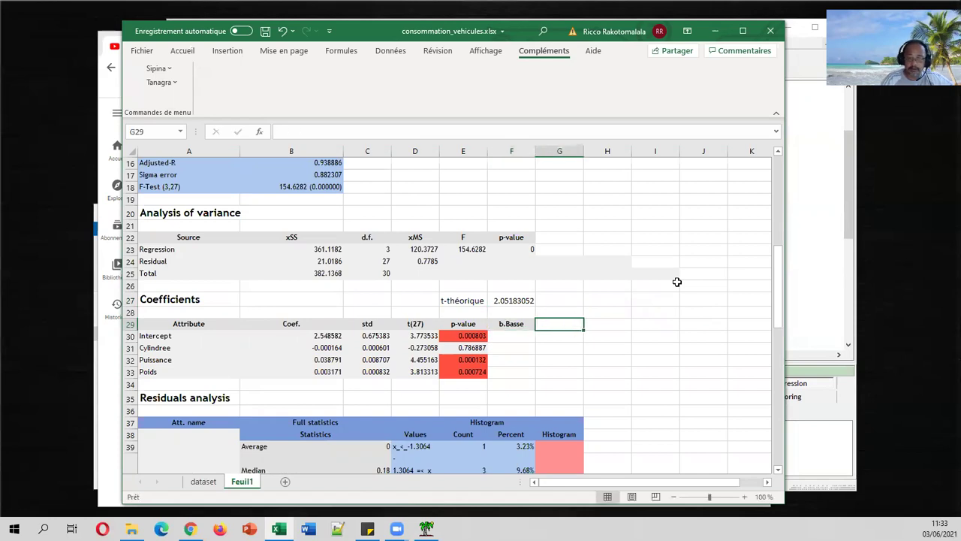
{"action": "type", "text": "b.haute"}
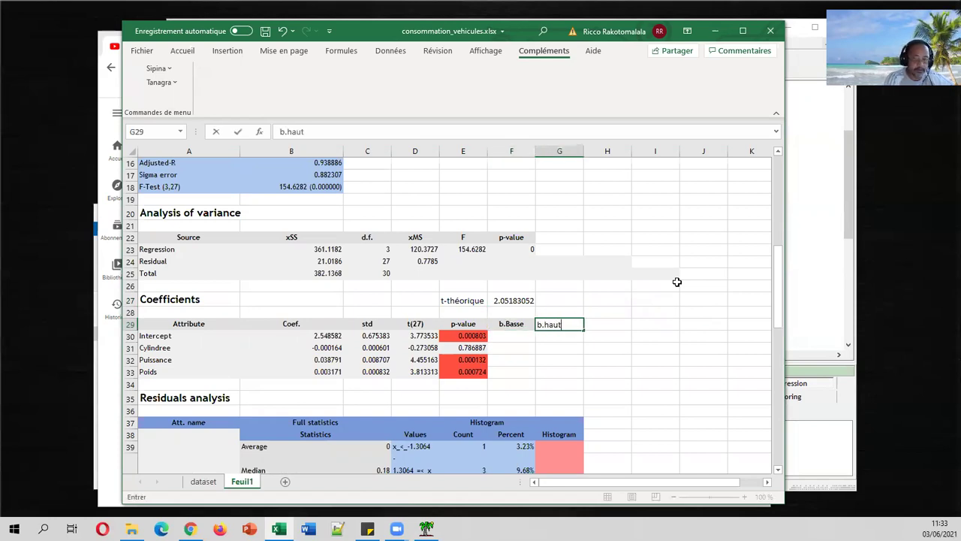
{"action": "key", "text": "Down"}
Fill the header cells F29:G29 with green and set the font colour of F30:G33 to dark green
{"action": "left_click_drag", "start_coordinate": [520, 326], "coordinate": [562, 323]}
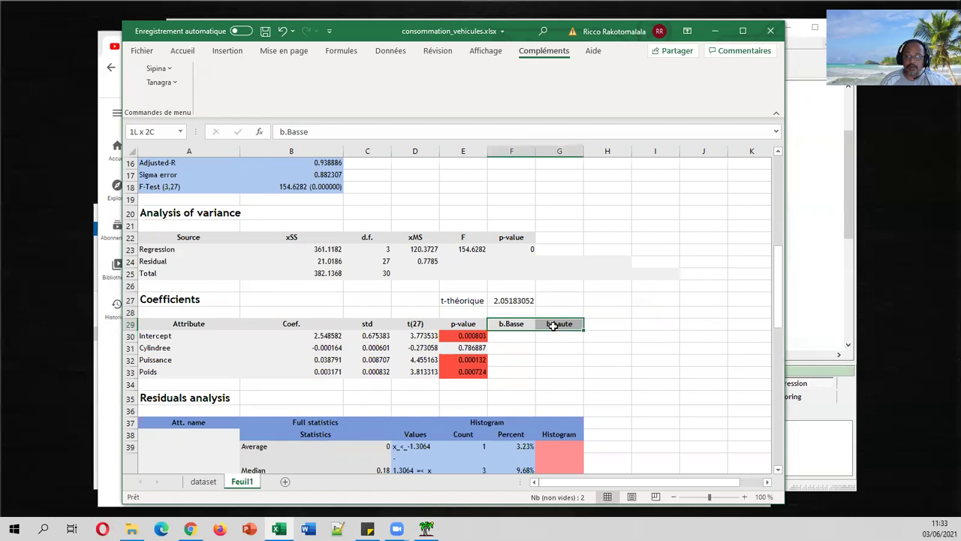
{"action": "left_click", "coordinate": [184, 51]}
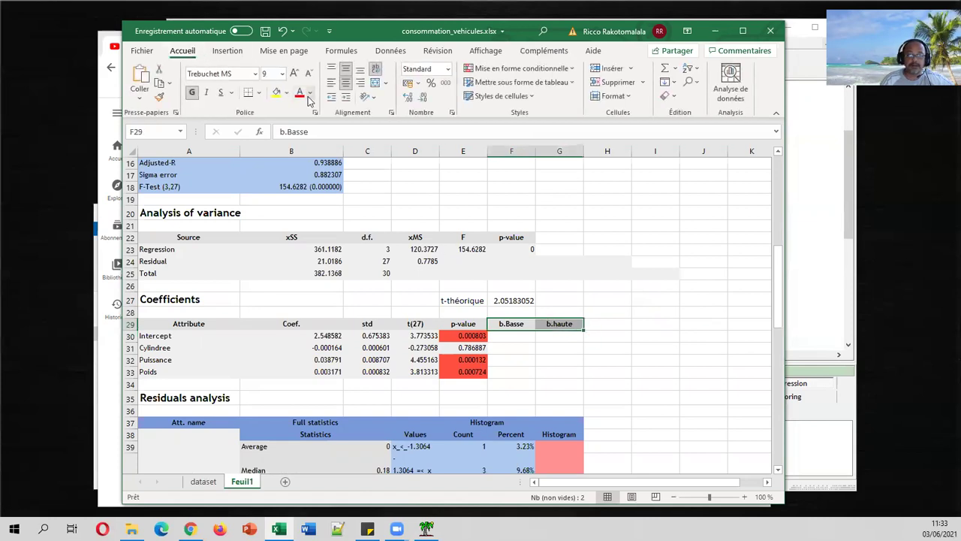
{"action": "left_click", "coordinate": [286, 94]}
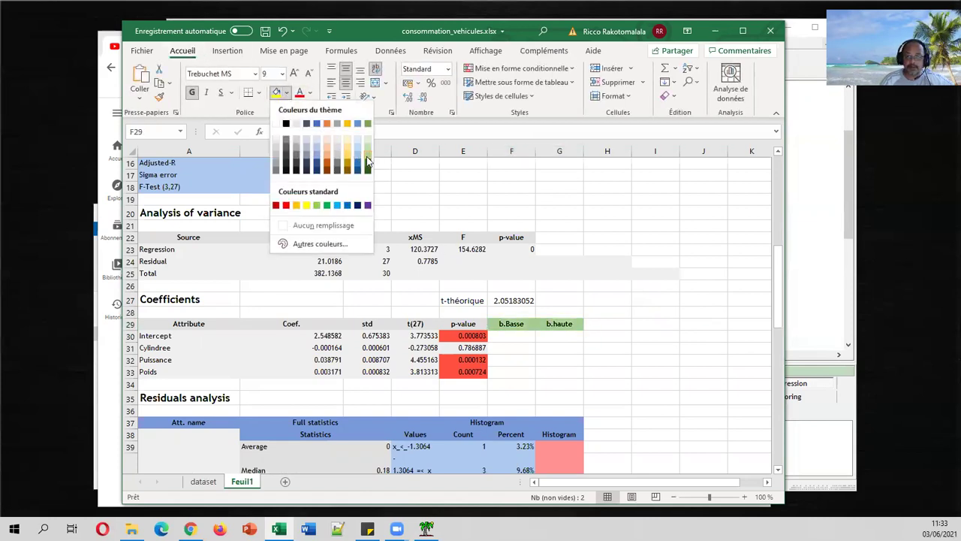
{"action": "left_click", "coordinate": [364, 154]}
{"action": "left_click_drag", "start_coordinate": [525, 337], "coordinate": [559, 372]}
{"action": "left_click", "coordinate": [310, 93]}
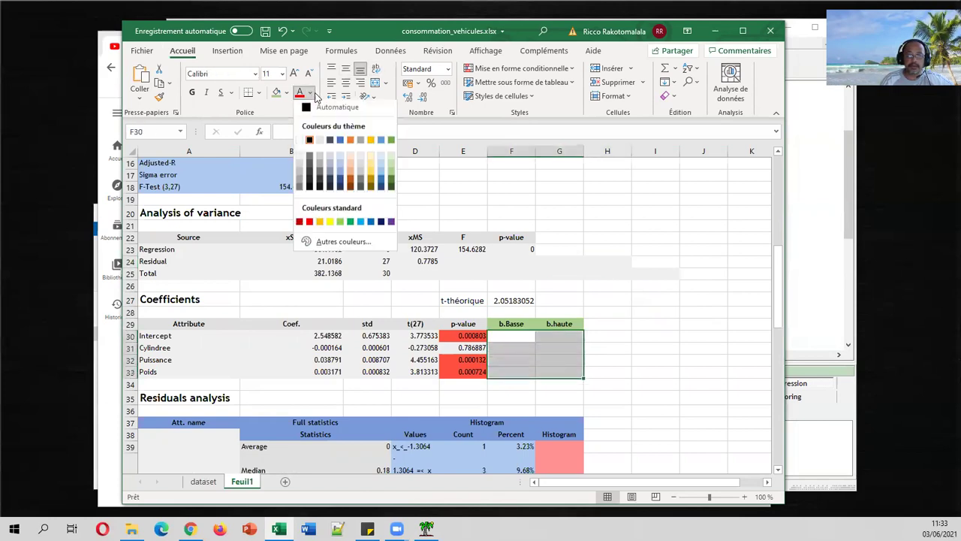
{"action": "left_click", "coordinate": [391, 187]}
{"action": "left_click", "coordinate": [521, 324]}
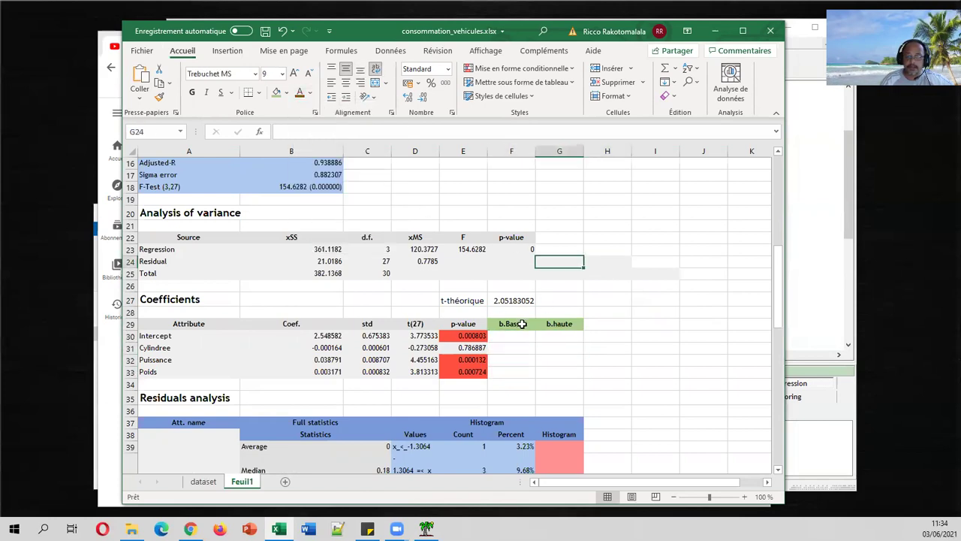
Compute the lower confidence bounds by entering =B30-$F$27*C30 in F30 and filling it down to F33
{"action": "left_click", "coordinate": [526, 336]}
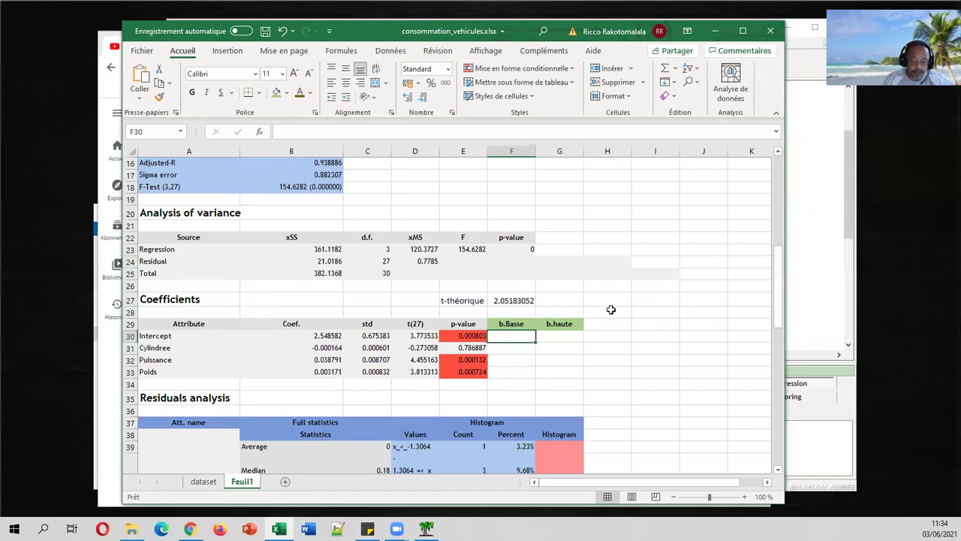
{"action": "type", "text": "="}
{"action": "key", "text": "Left"}
{"action": "key", "text": "Left"}
{"action": "key", "text": "Left"}
{"action": "key", "text": "Left"}
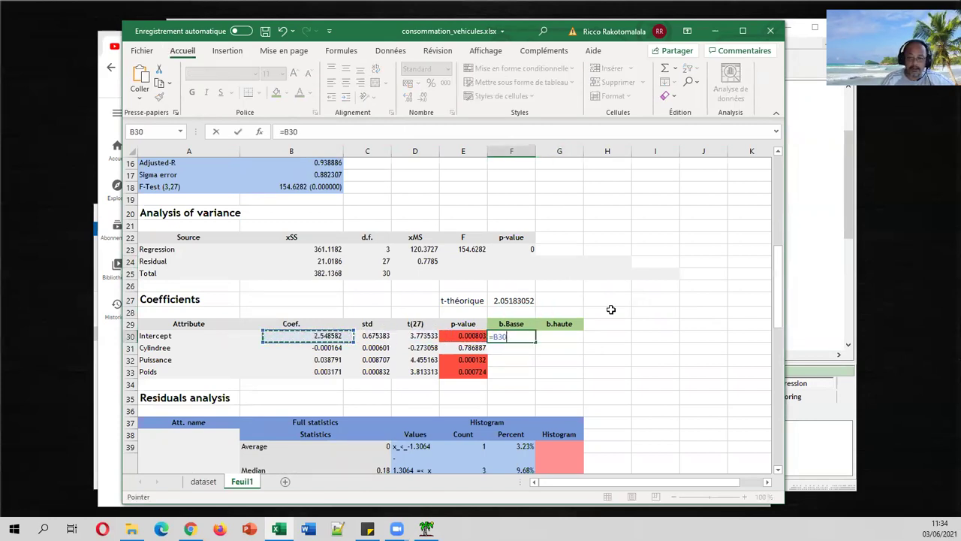
{"action": "type", "text": "-"}
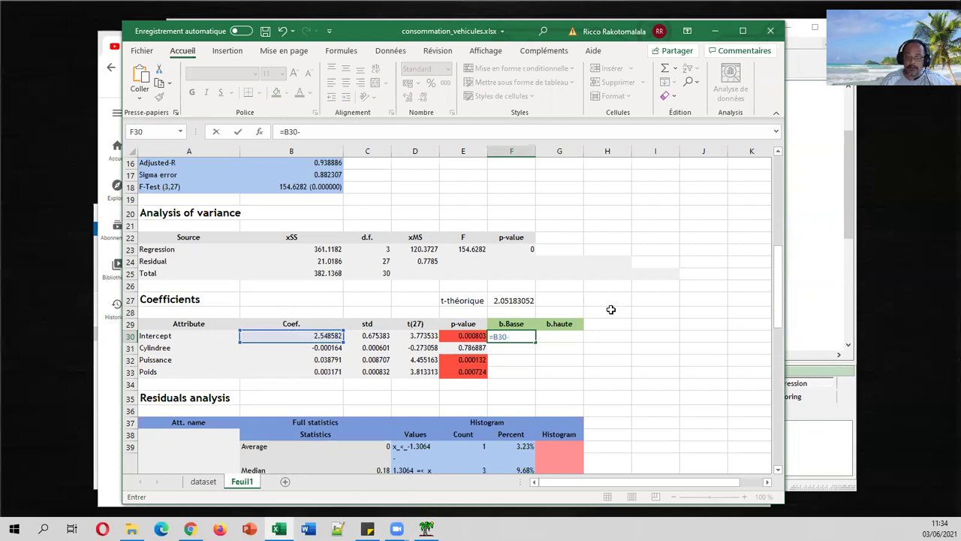
{"action": "left_click", "coordinate": [529, 300]}
{"action": "key", "text": "F4"}
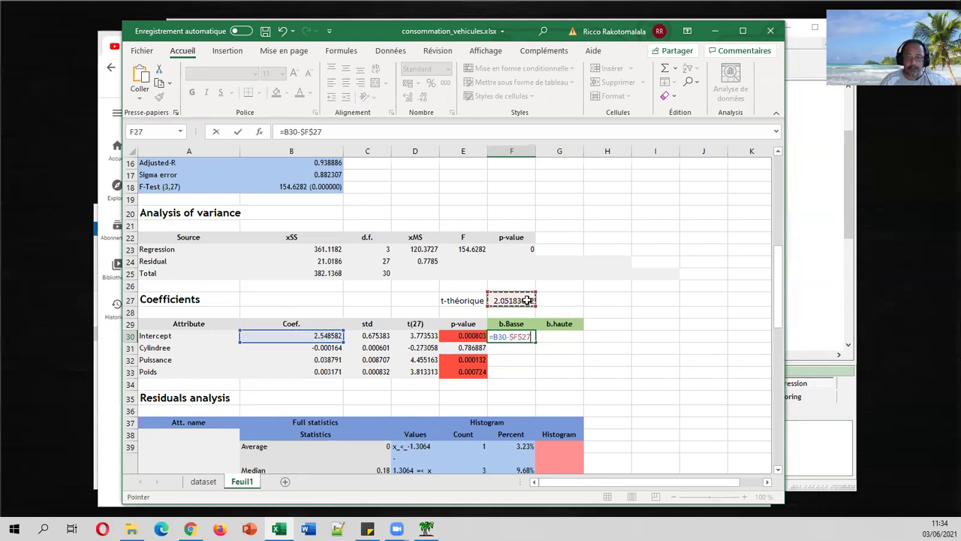
{"action": "type", "text": "*"}
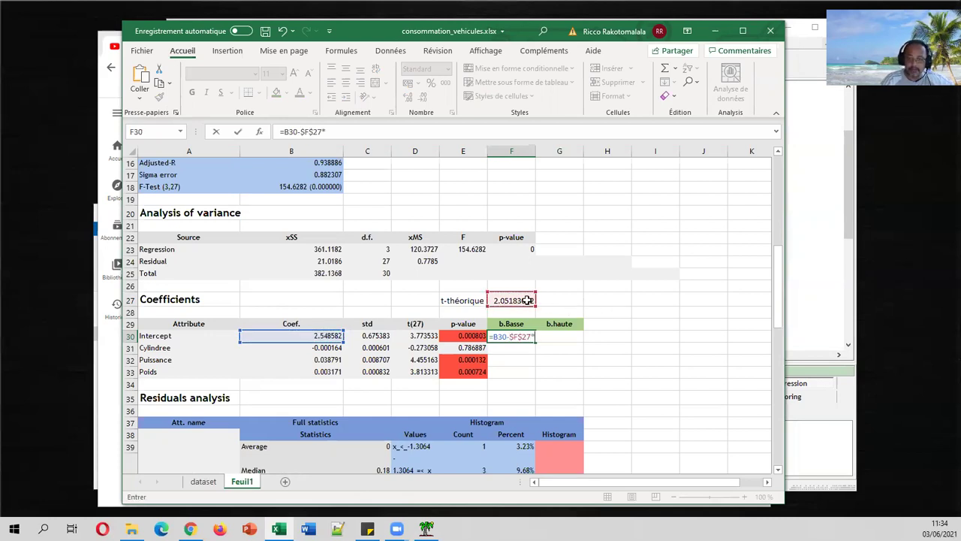
{"action": "left_click", "coordinate": [386, 335]}
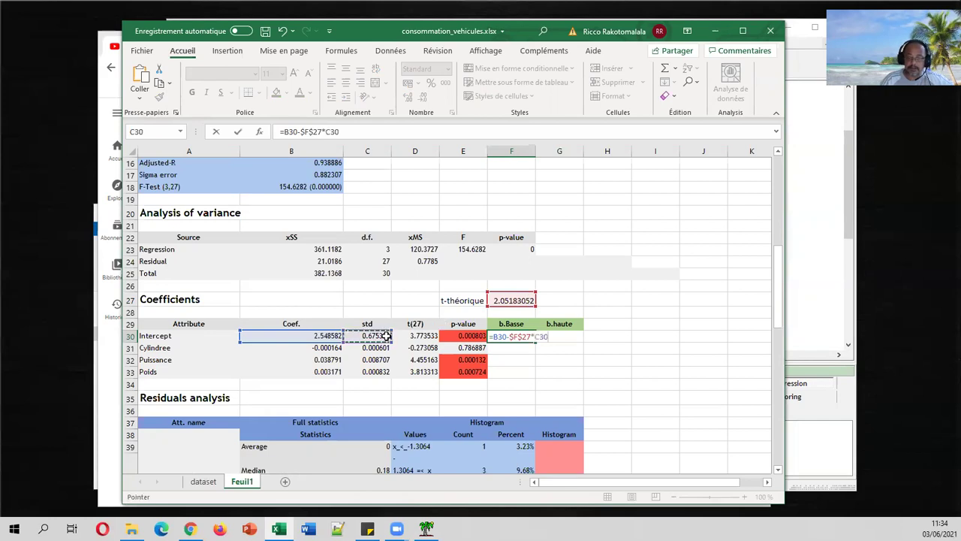
{"action": "key", "text": "Return"}
{"action": "left_click", "coordinate": [529, 339]}
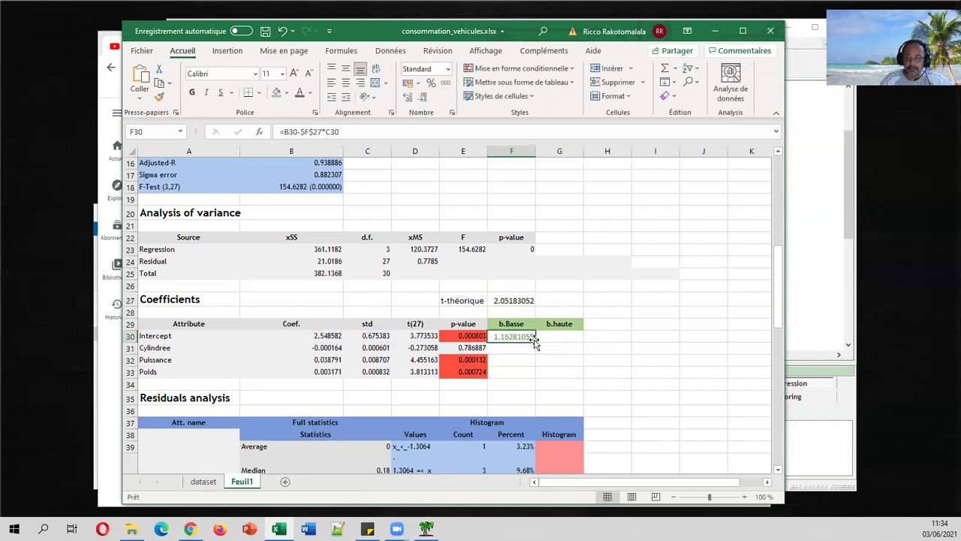
{"action": "left_click_drag", "start_coordinate": [536, 341], "coordinate": [536, 378]}
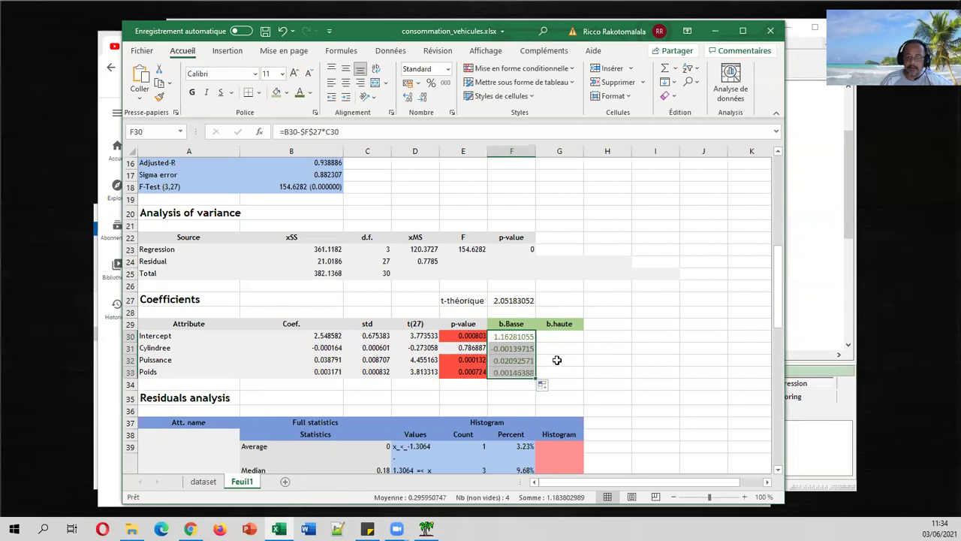
Compute the upper confidence bounds by entering =B30+$F$27*C30 in G30 and filling it down to G33
{"action": "left_click", "coordinate": [556, 338]}
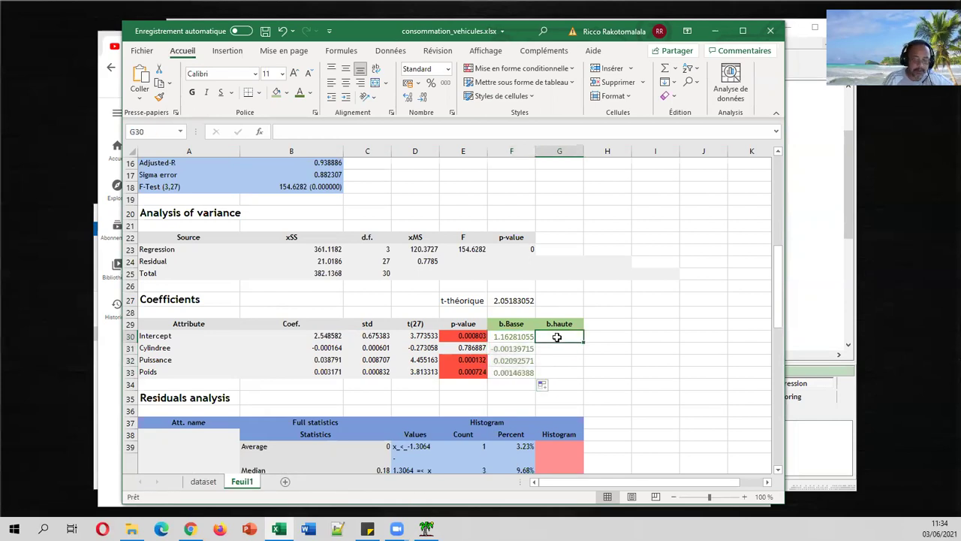
{"action": "type", "text": "="}
{"action": "left_click", "coordinate": [333, 338]}
{"action": "type", "text": "+"}
{"action": "left_click", "coordinate": [521, 300]}
{"action": "key", "text": "F4"}
{"action": "type", "text": "*"}
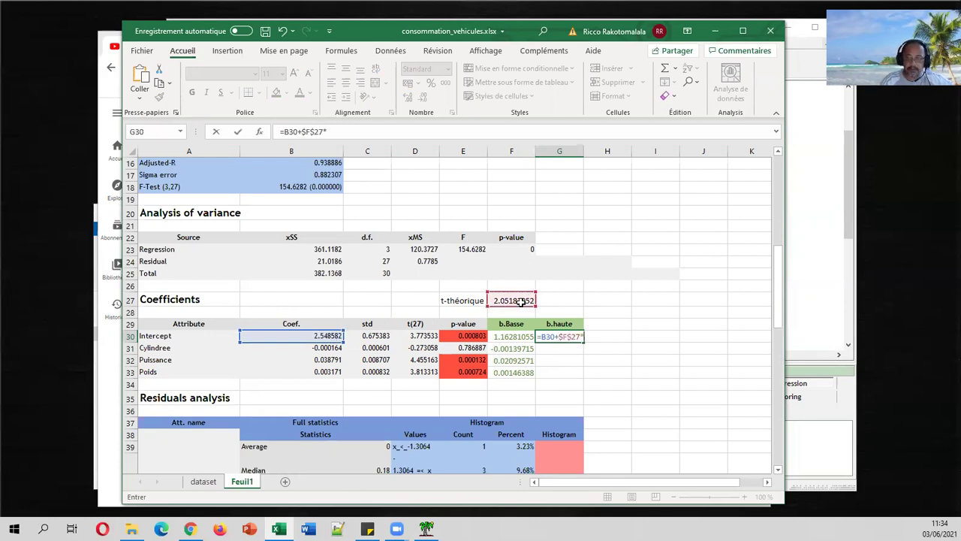
{"action": "left_click", "coordinate": [379, 335]}
{"action": "key", "text": "Return"}
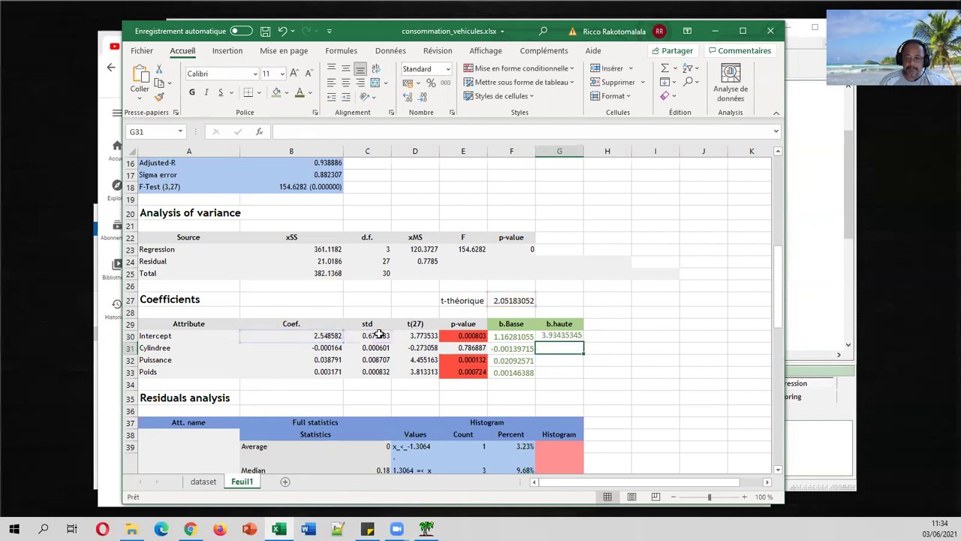
{"action": "left_click", "coordinate": [568, 338]}
{"action": "left_click_drag", "start_coordinate": [584, 342], "coordinate": [583, 377]}
{"action": "left_click", "coordinate": [617, 315]}
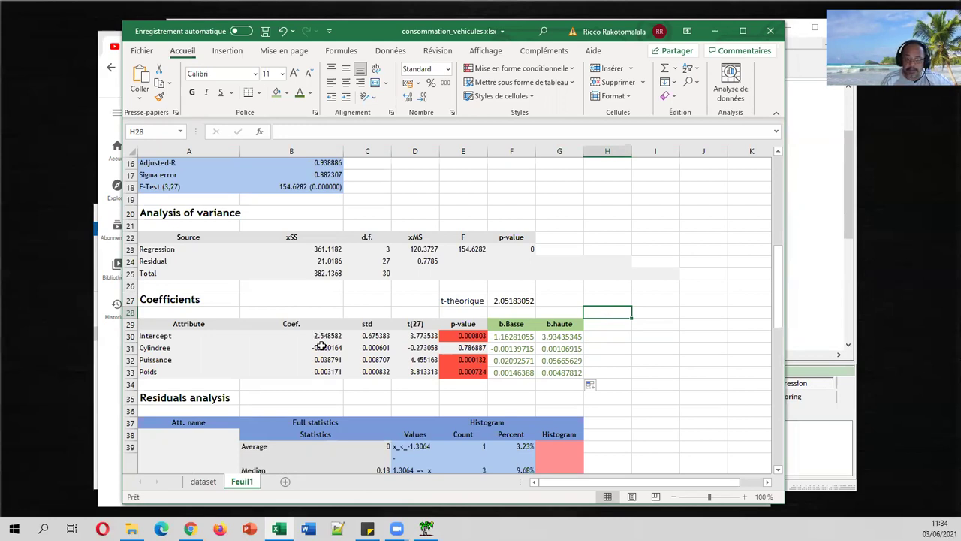
Add the column header "Y^" in cell F1 of the dataset sheet, beside the Consommation column
{"action": "left_click", "coordinate": [203, 481]}
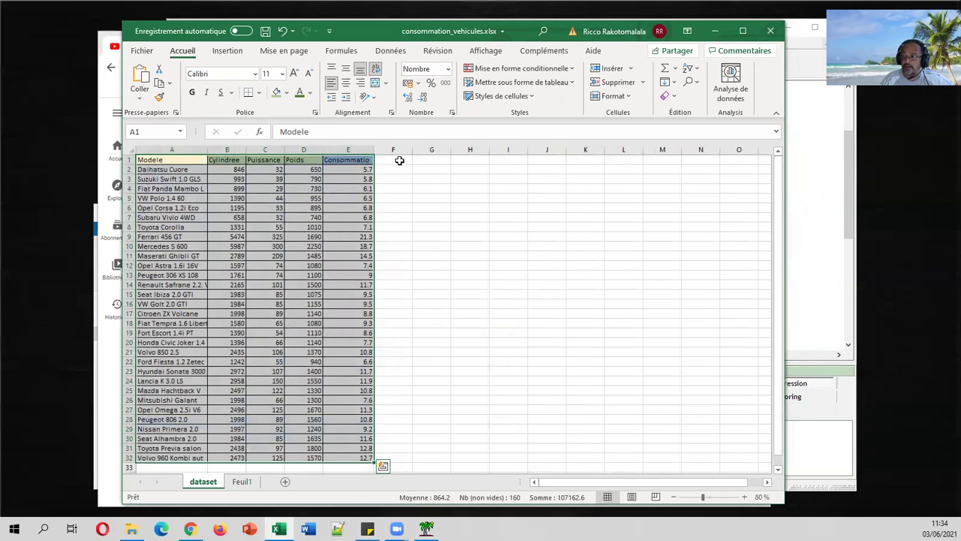
{"action": "left_click", "coordinate": [242, 481]}
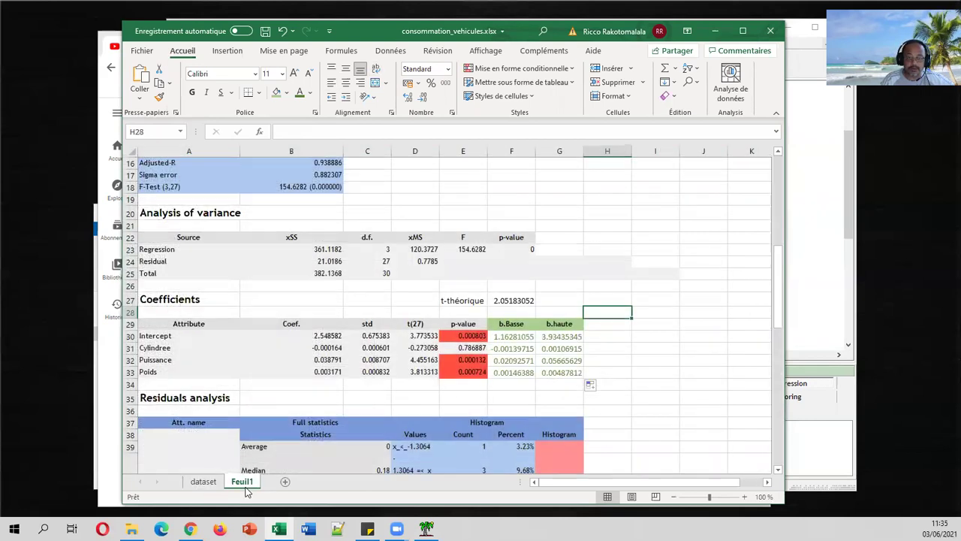
{"action": "left_click", "coordinate": [203, 482]}
{"action": "left_click", "coordinate": [394, 150]}
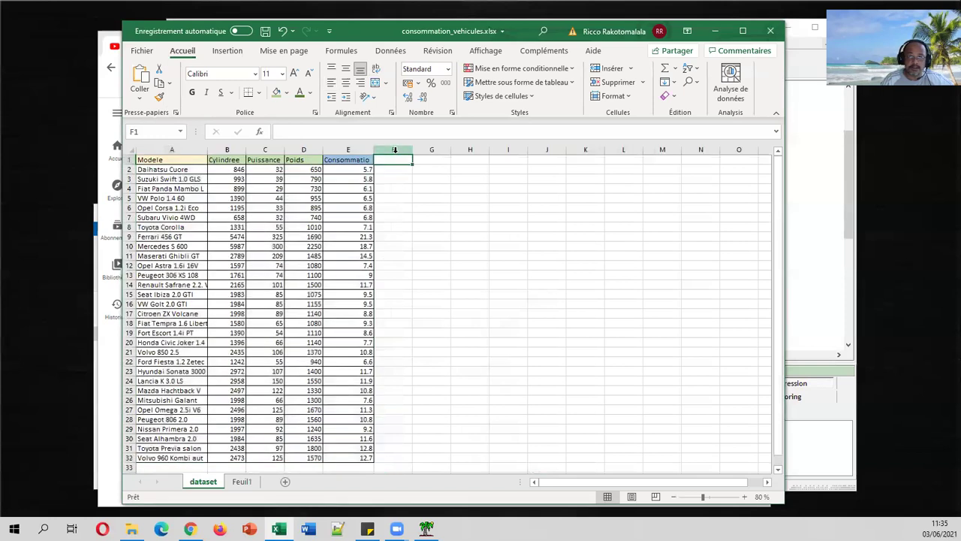
{"action": "type", "text": "Y^"}
{"action": "key", "text": "Return"}
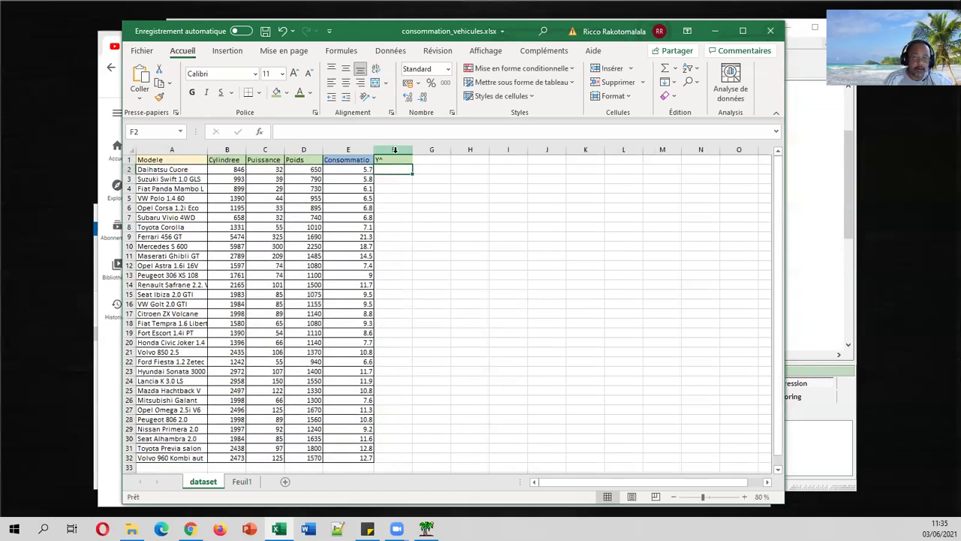
Try two pale blue theme colours as the fill of the Y^ header cell
{"action": "left_click", "coordinate": [391, 160]}
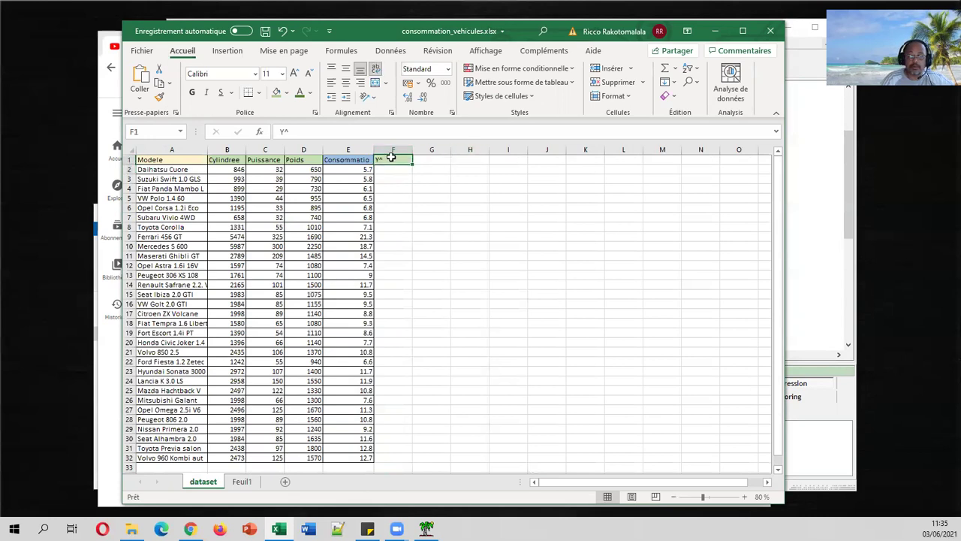
{"action": "left_click", "coordinate": [286, 93]}
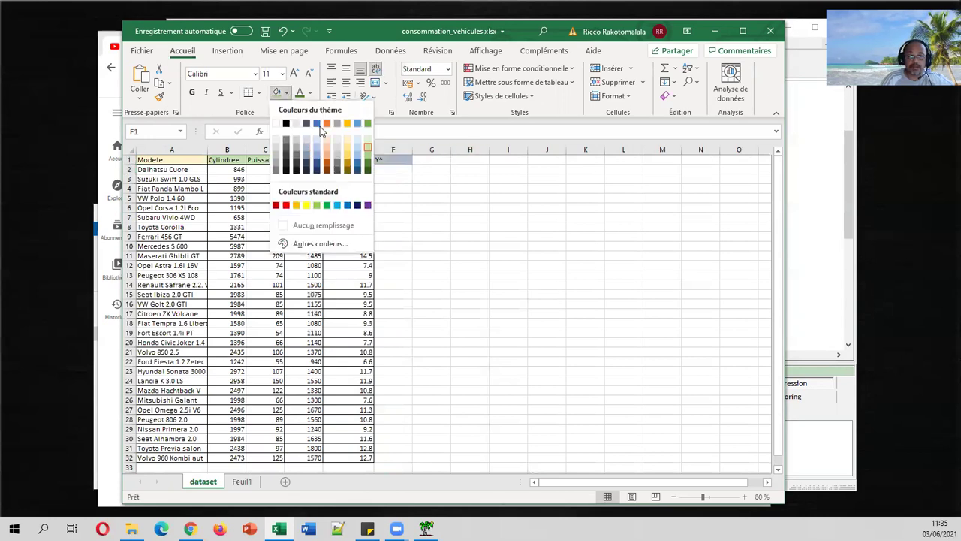
{"action": "left_click", "coordinate": [318, 149]}
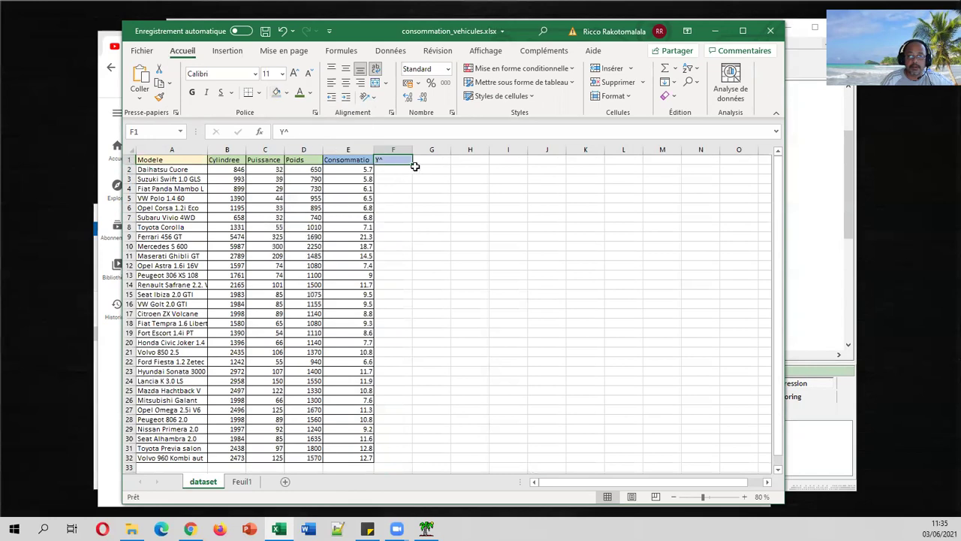
{"action": "left_click", "coordinate": [286, 92]}
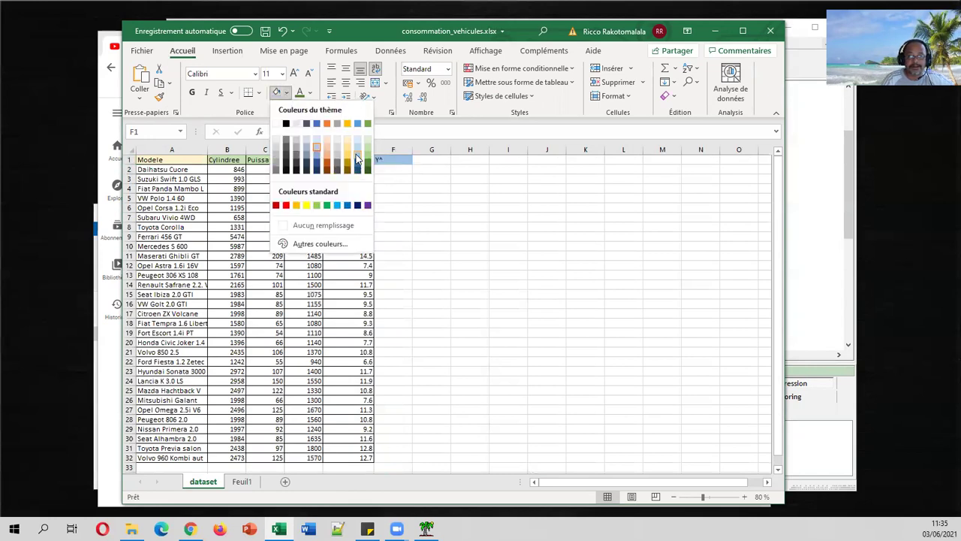
{"action": "left_click", "coordinate": [415, 178]}
Fill the Y^ header cell F1 with the standard light blue colour
{"action": "left_click", "coordinate": [396, 160]}
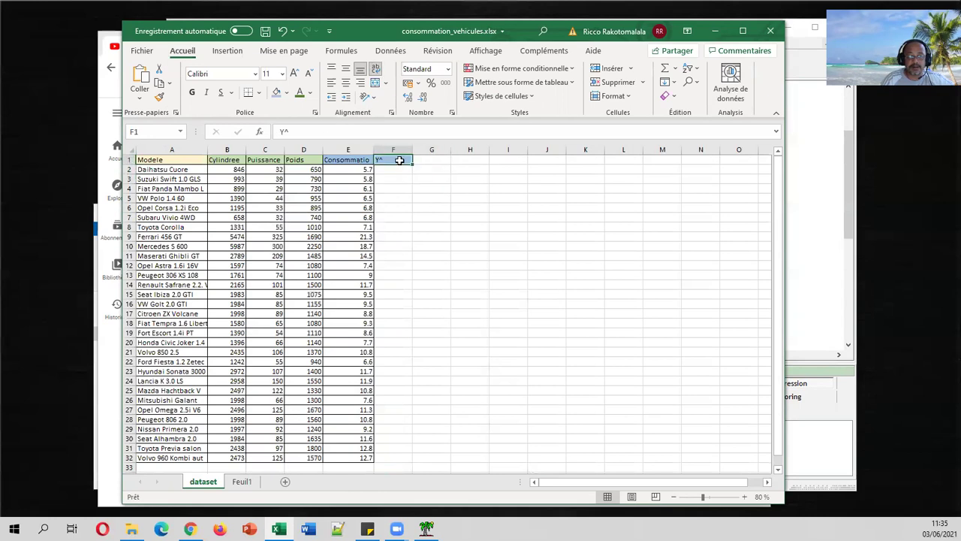
{"action": "left_click", "coordinate": [286, 92]}
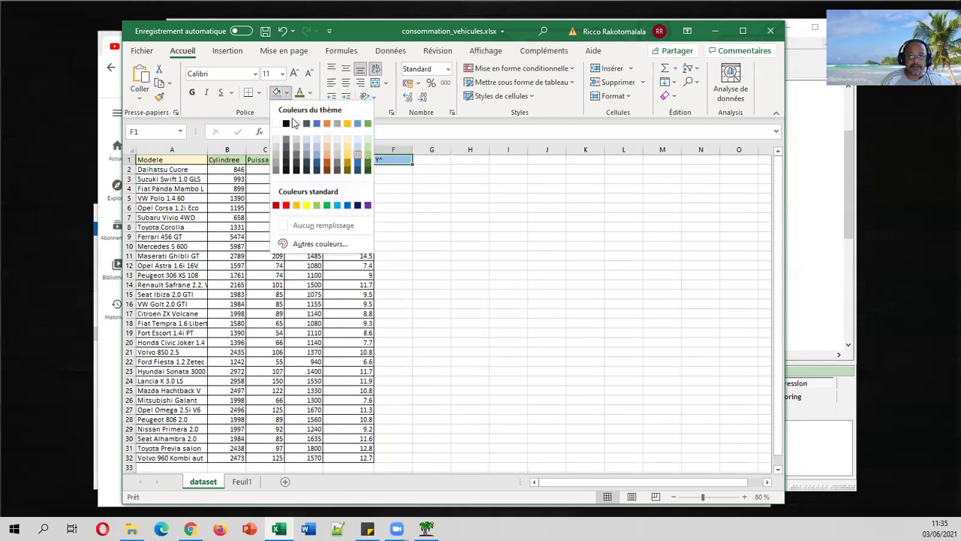
{"action": "left_click", "coordinate": [336, 204]}
Compute the predicted consumption with =Feuil1!$B$30+PRODUITMAT(dataset!B2:D2;Feuil1!$B$31:$B$33) in F2 of the dataset sheet and fill it down to F32
{"action": "left_click", "coordinate": [405, 169]}
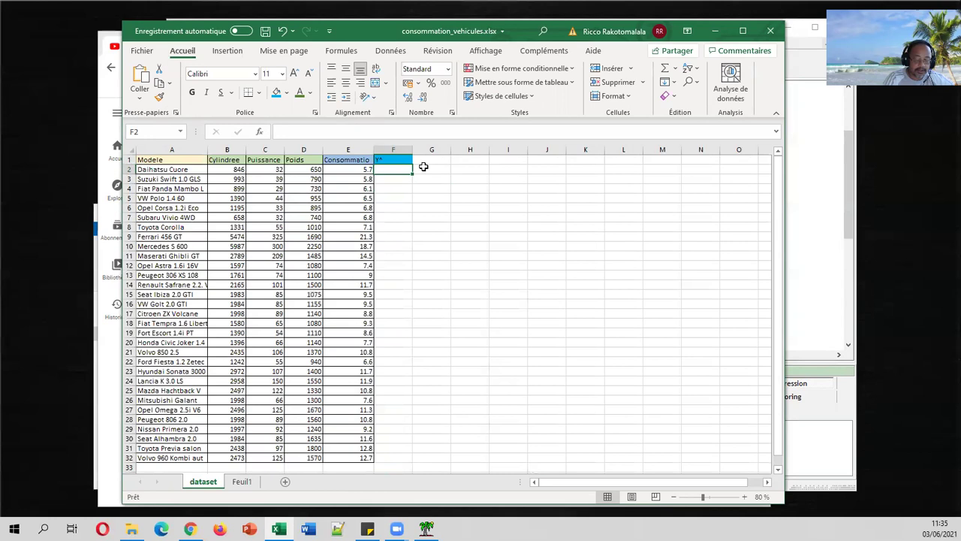
{"action": "type", "text": "="}
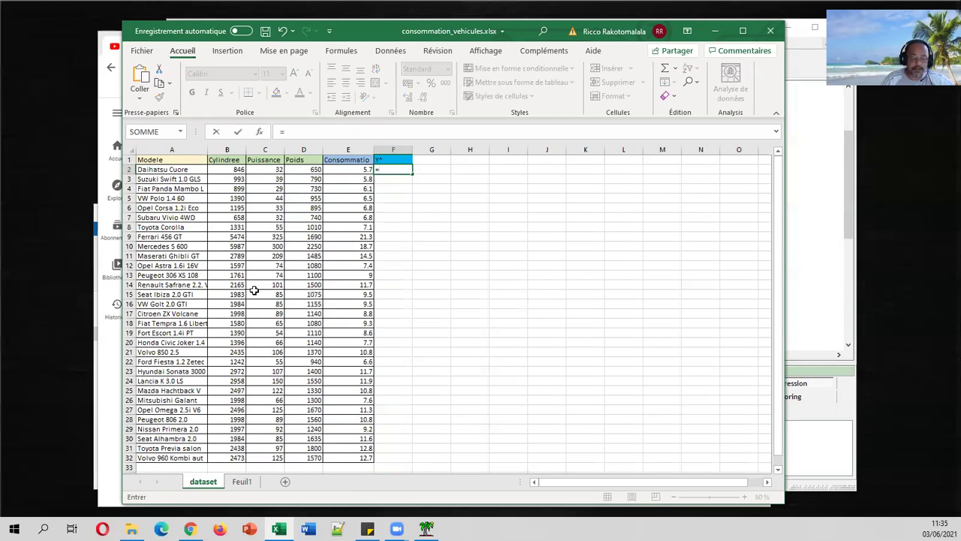
{"action": "left_click", "coordinate": [242, 481]}
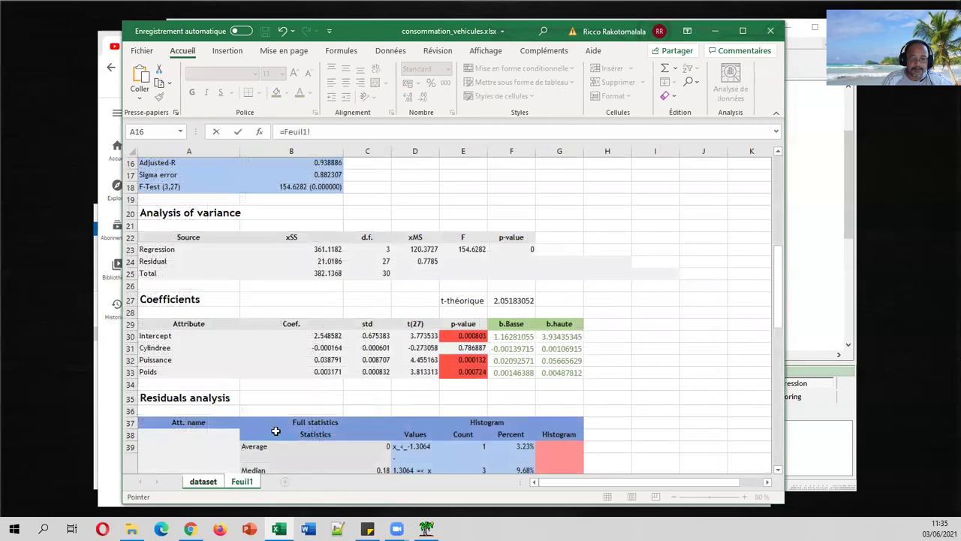
{"action": "left_click", "coordinate": [328, 335]}
{"action": "key", "text": "F4"}
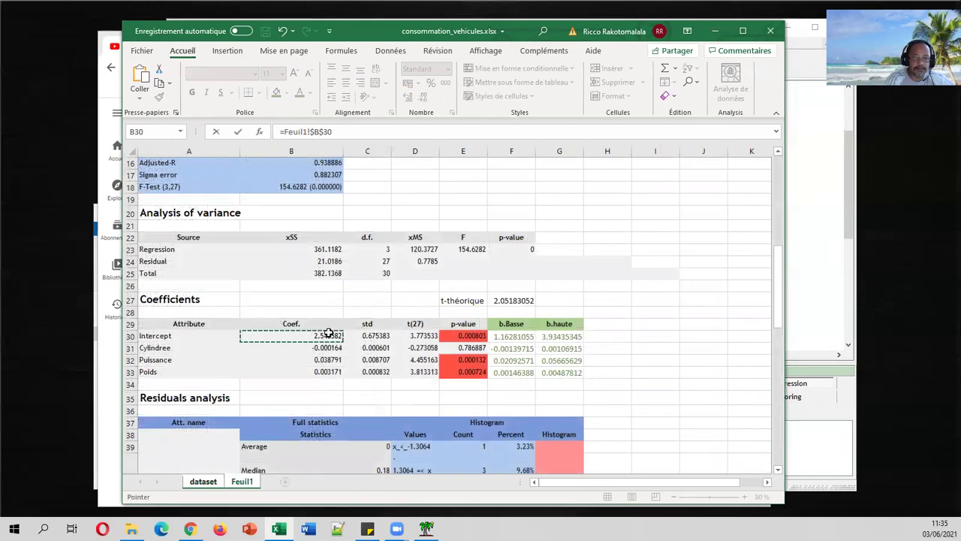
{"action": "type", "text": "+produ"}
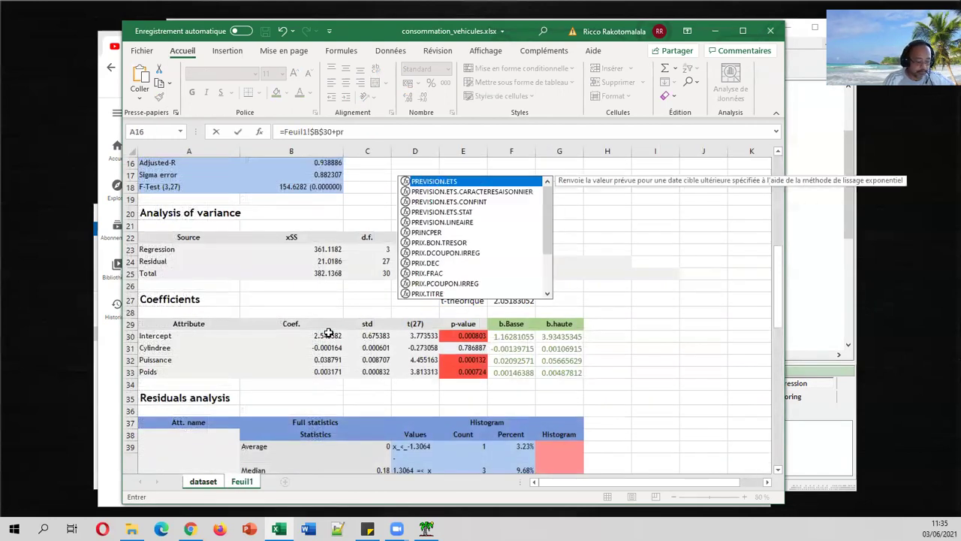
{"action": "type", "text": "t("}
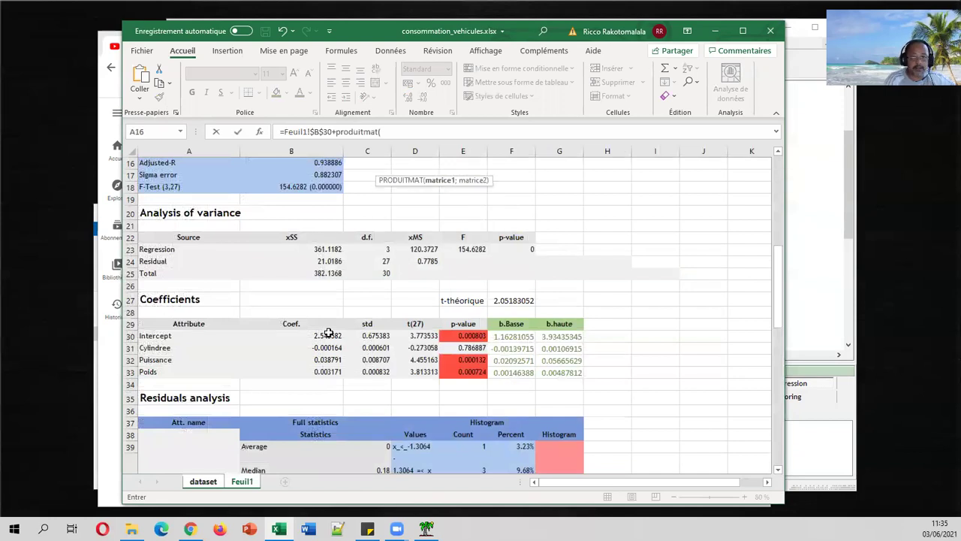
{"action": "left_click", "coordinate": [219, 482]}
{"action": "left_click", "coordinate": [234, 169]}
{"action": "left_click_drag", "start_coordinate": [234, 169], "coordinate": [300, 169]}
{"action": "type", "text": ";"}
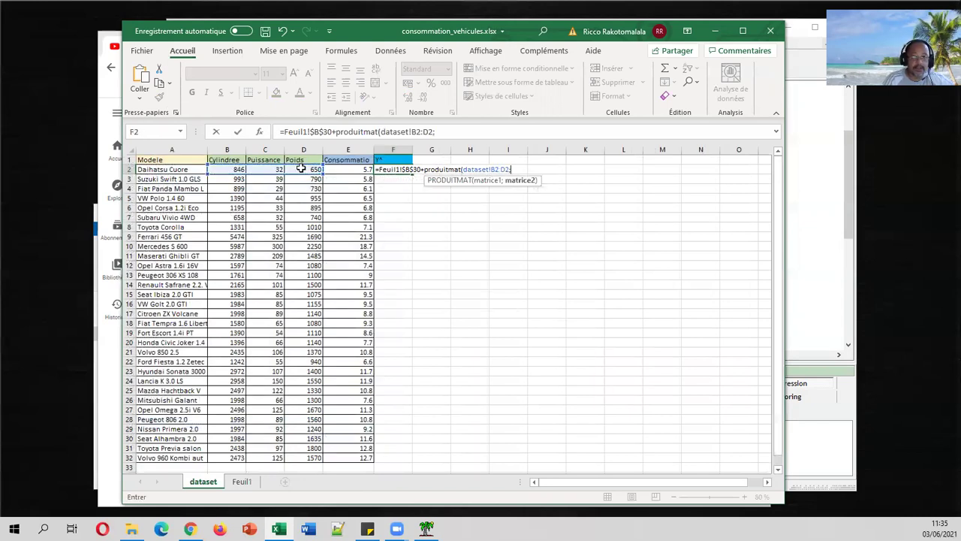
{"action": "left_click", "coordinate": [242, 481]}
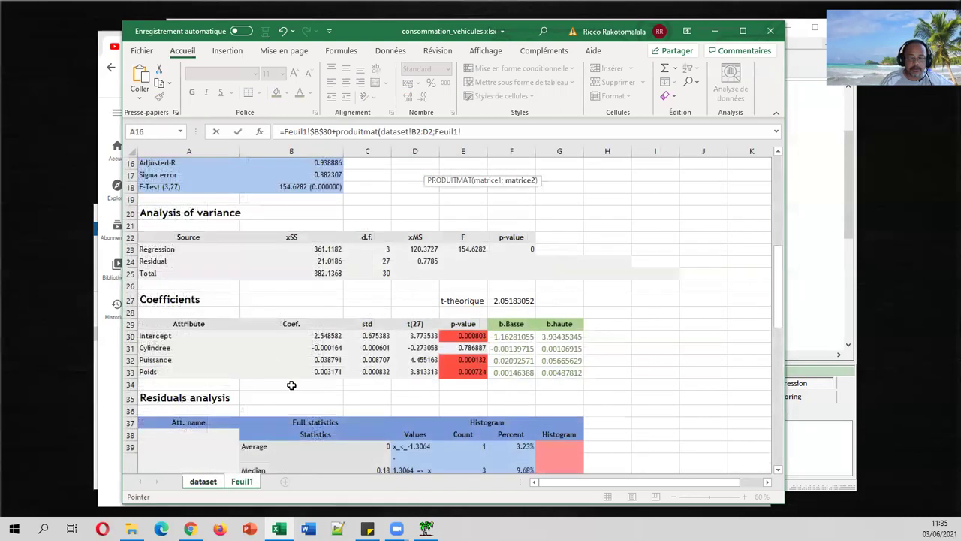
{"action": "left_click_drag", "start_coordinate": [331, 349], "coordinate": [331, 372]}
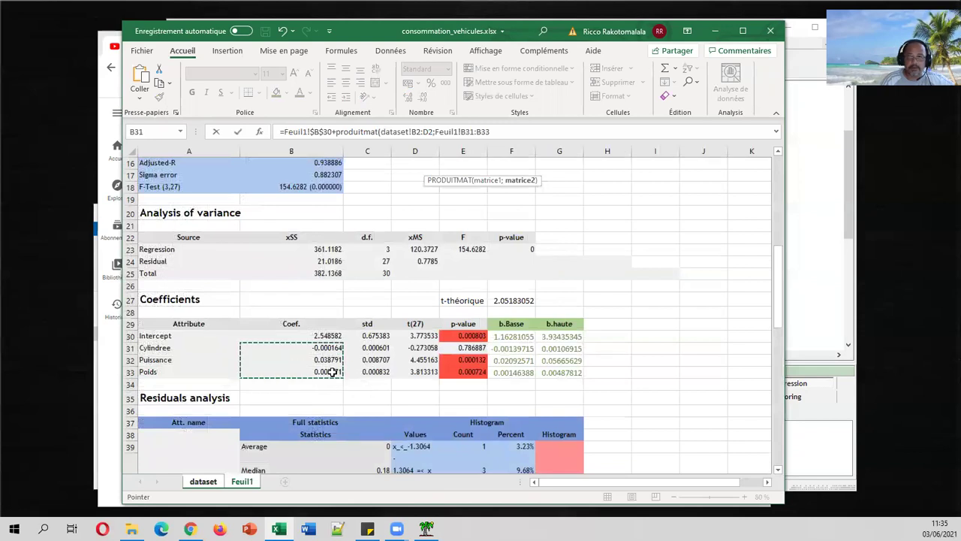
{"action": "key", "text": "F4"}
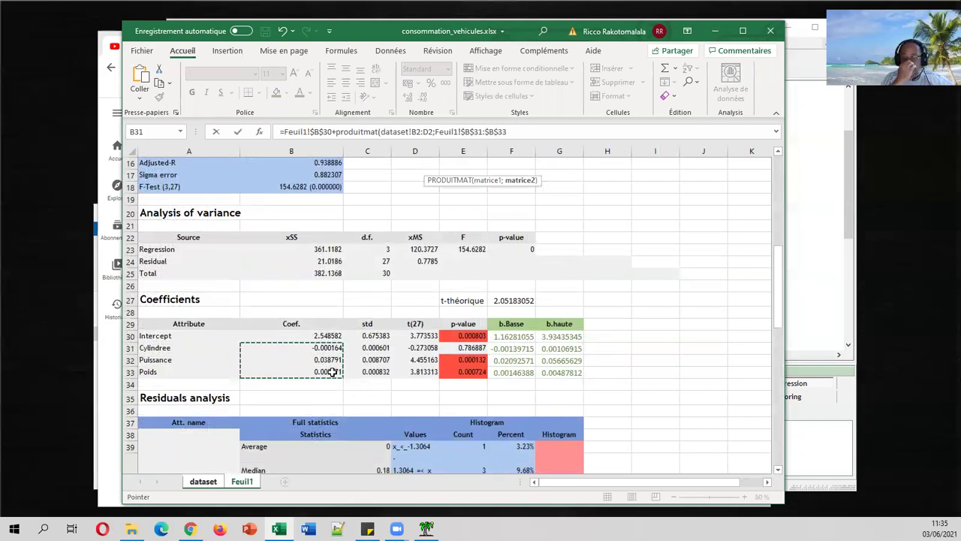
{"action": "left_click", "coordinate": [527, 134]}
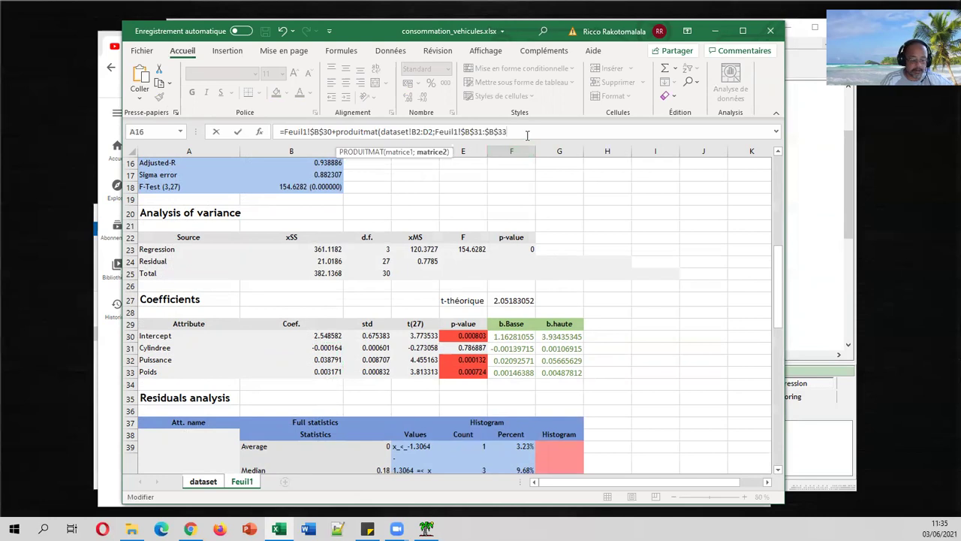
{"action": "key", "text": "Return"}
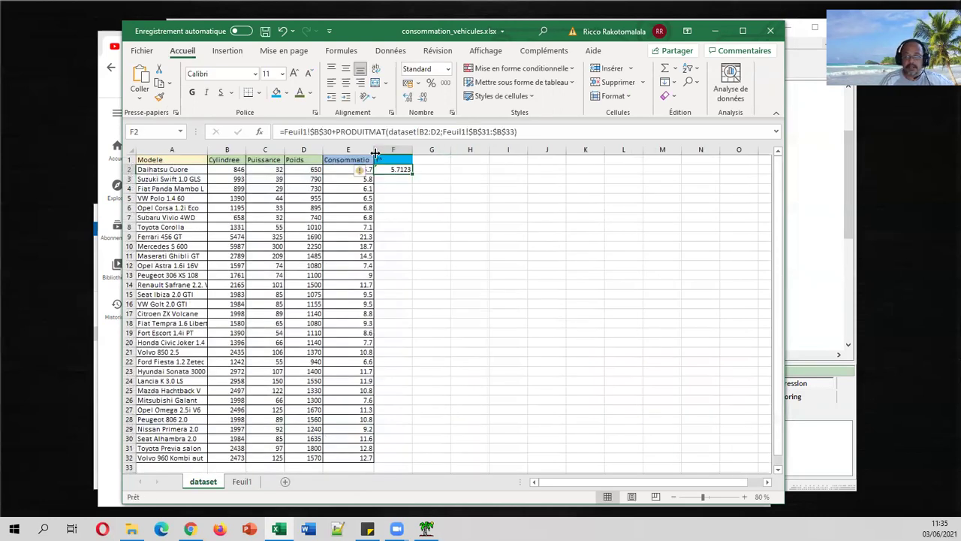
{"action": "double_click", "coordinate": [418, 169]}
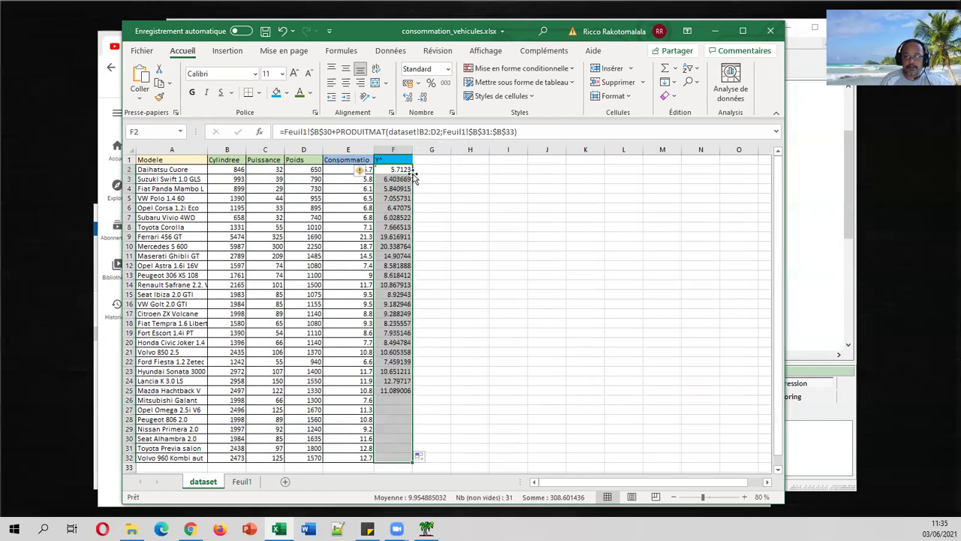
Examine the error-check options for the predicted value formula in F3 of the dataset sheet
{"action": "left_click", "coordinate": [404, 216]}
{"action": "left_click", "coordinate": [390, 179]}
{"action": "left_click", "coordinate": [368, 181]}
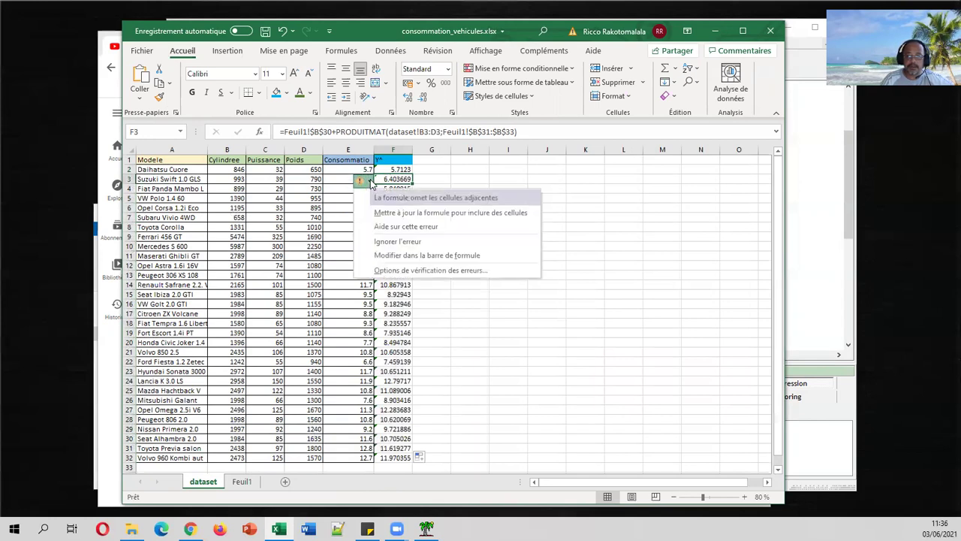
{"action": "left_click", "coordinate": [479, 182]}
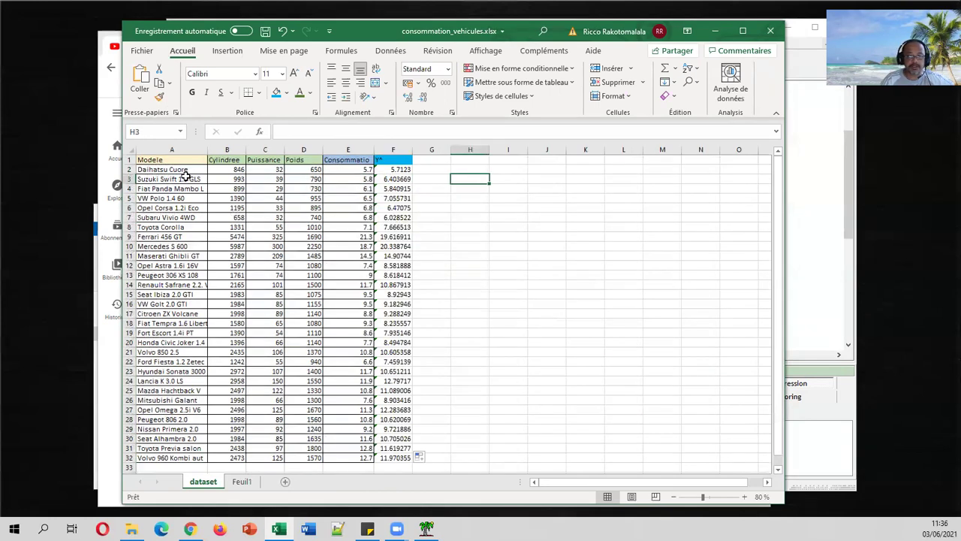
Check how the prediction formulas in F2 and F3 combine each vehicle's variables with the regression coefficients on the Feuil1 sheet
{"action": "left_click", "coordinate": [395, 170]}
{"action": "left_click", "coordinate": [551, 132]}
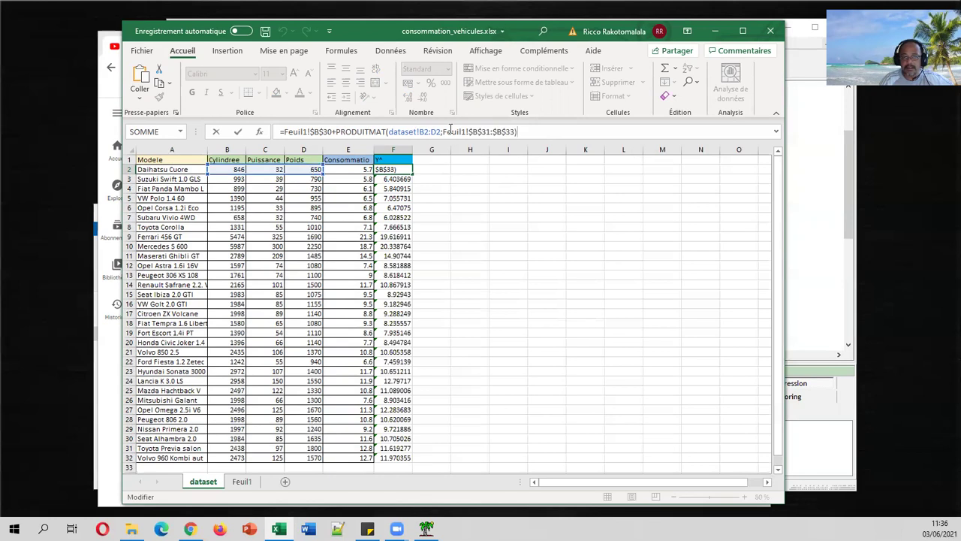
{"action": "key", "text": "Return"}
{"action": "left_click", "coordinate": [242, 481]}
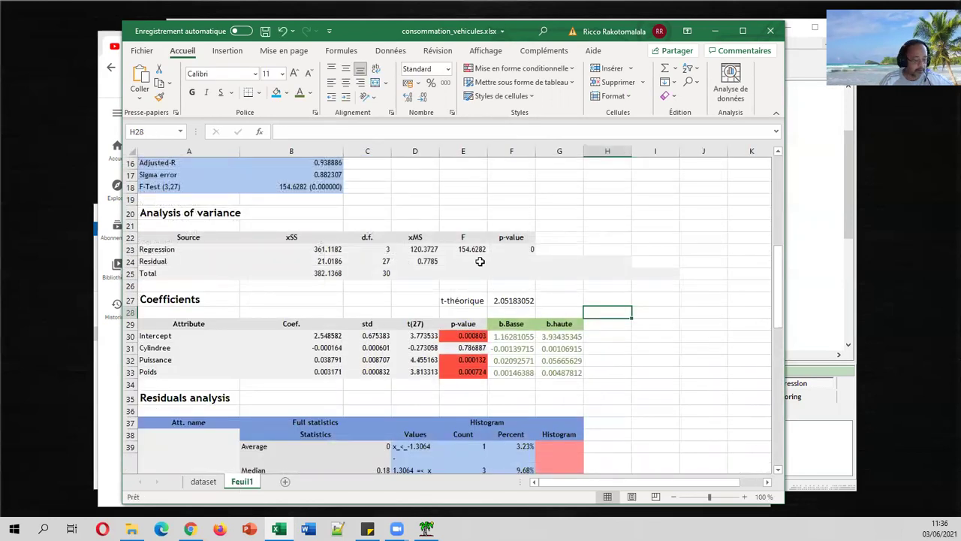
{"action": "left_click", "coordinate": [203, 481]}
{"action": "left_click", "coordinate": [406, 181]}
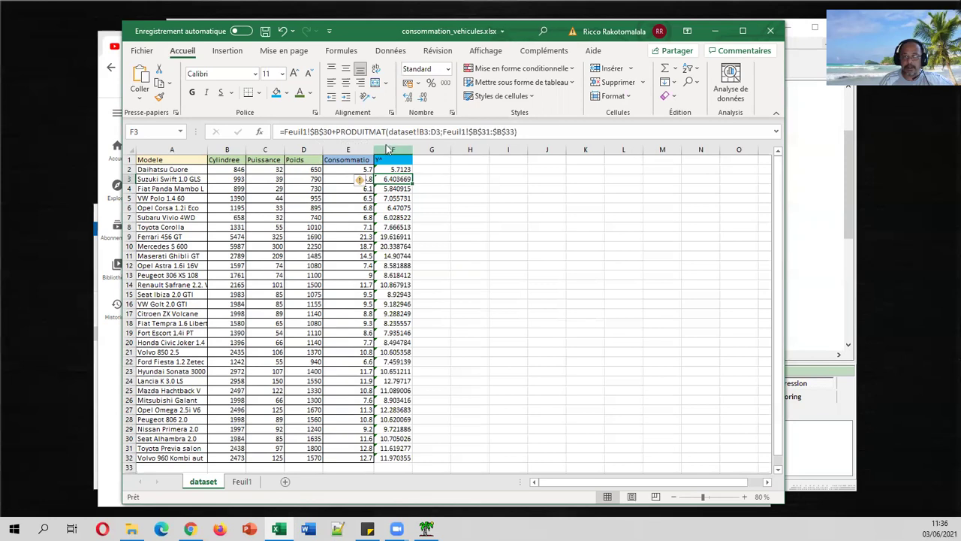
{"action": "left_click", "coordinate": [528, 138]}
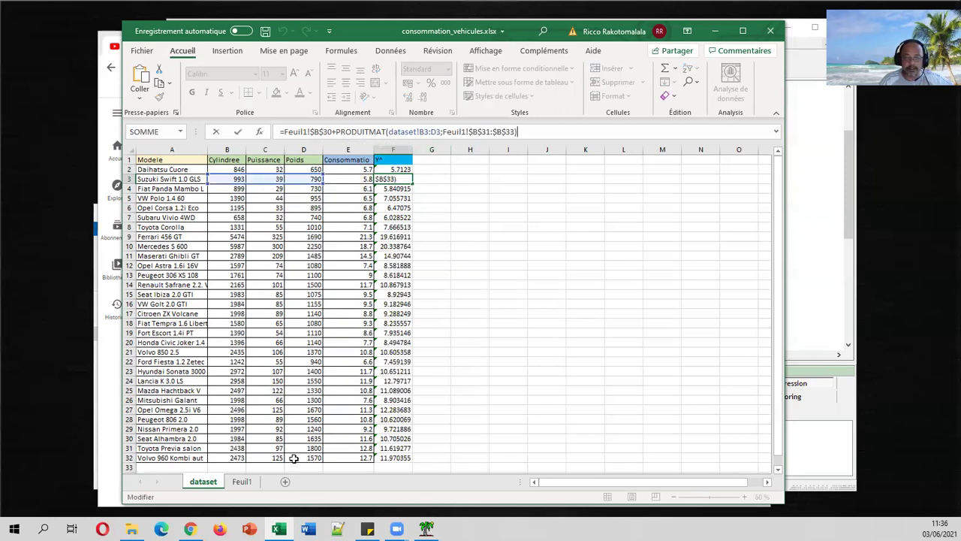
{"action": "left_click", "coordinate": [242, 481]}
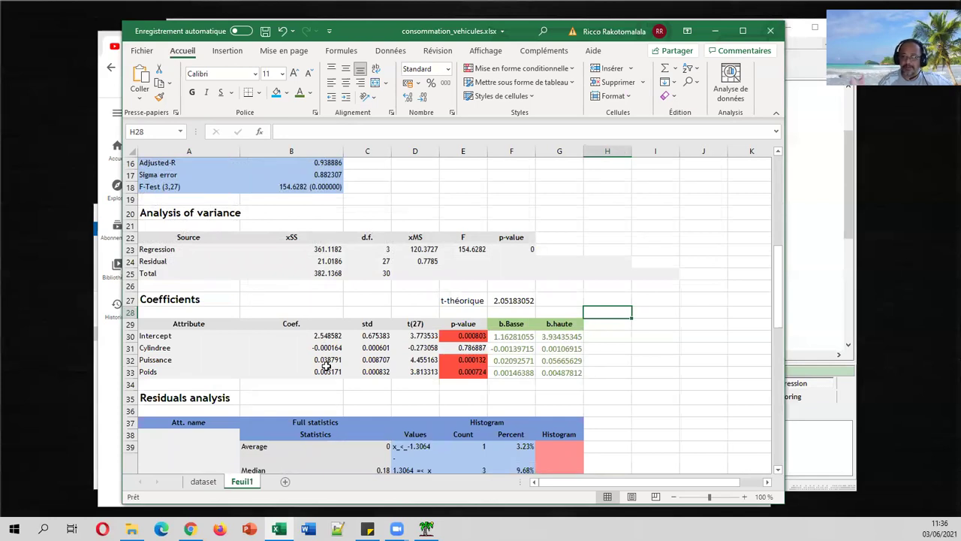
{"action": "left_click", "coordinate": [207, 482]}
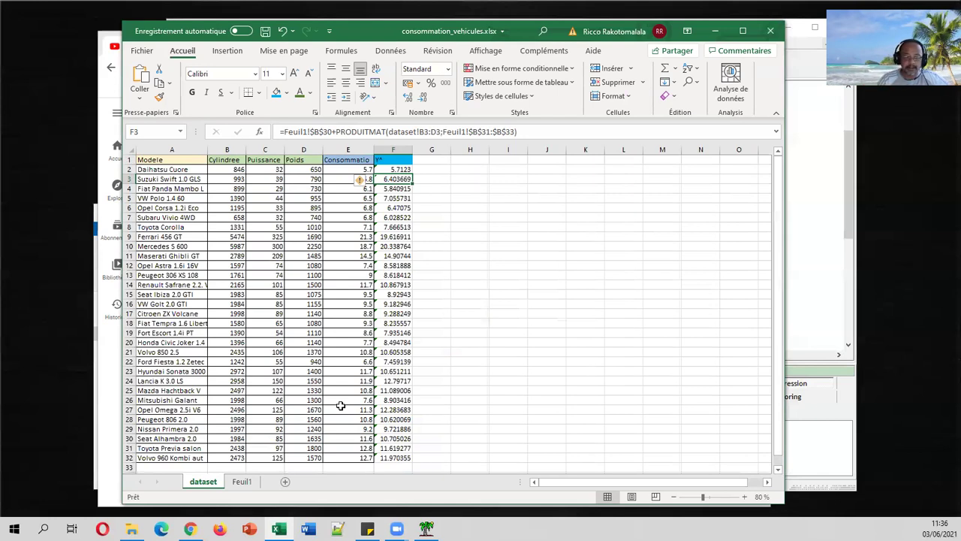
Switch to Tanagra, add and open a View dataset component under Multiple linear regression 1, and compare its predictions with the Excel Y^ column
{"action": "left_click", "coordinate": [847, 249]}
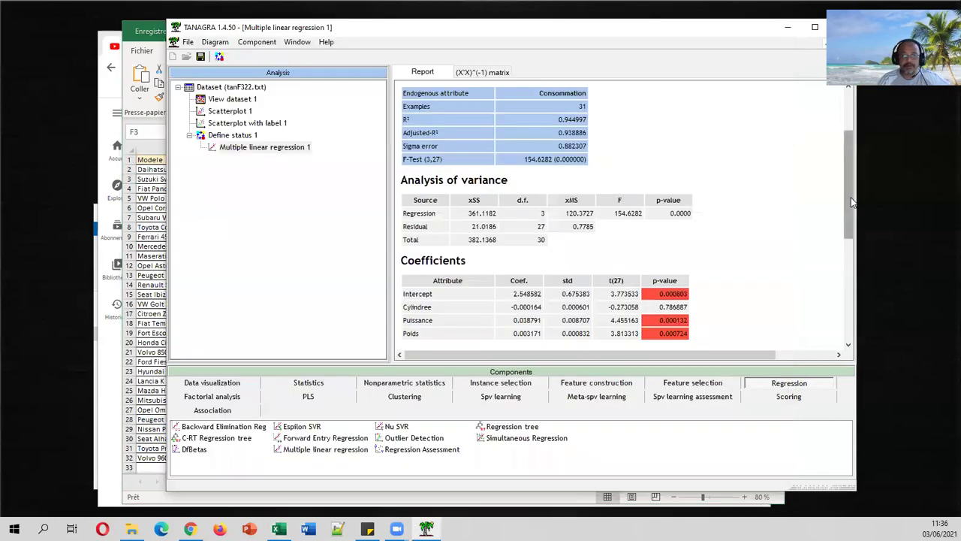
{"action": "left_click", "coordinate": [280, 149]}
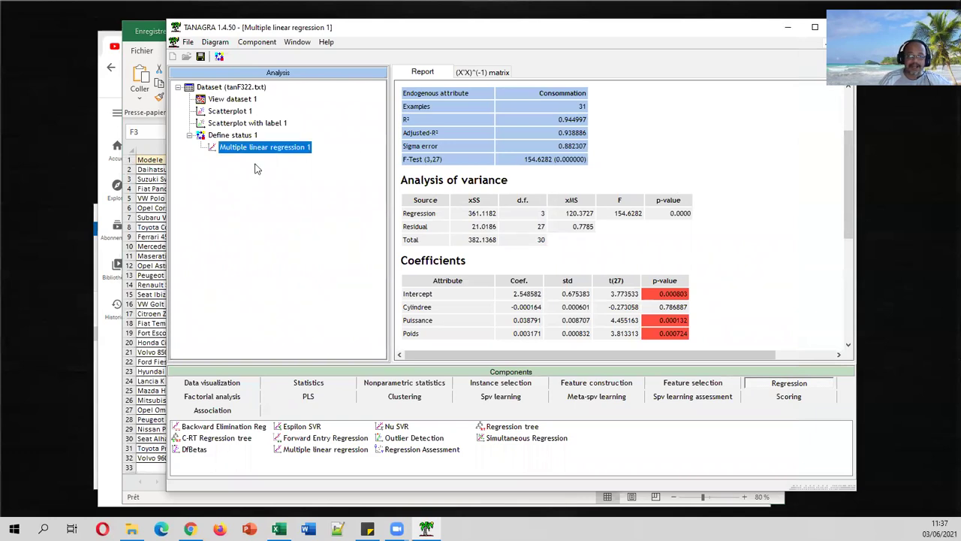
{"action": "left_click", "coordinate": [234, 383]}
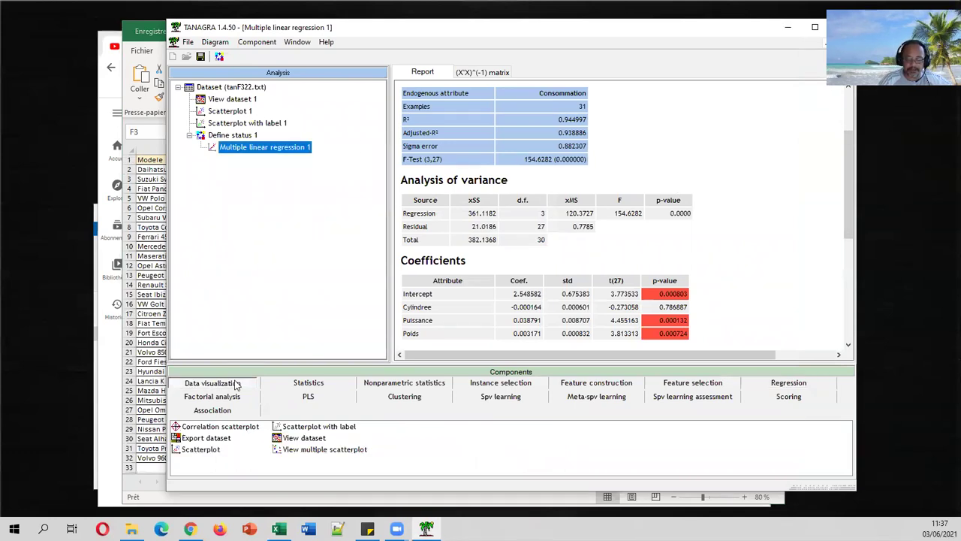
{"action": "left_click_drag", "start_coordinate": [297, 438], "coordinate": [274, 156]}
{"action": "double_click", "coordinate": [259, 160]}
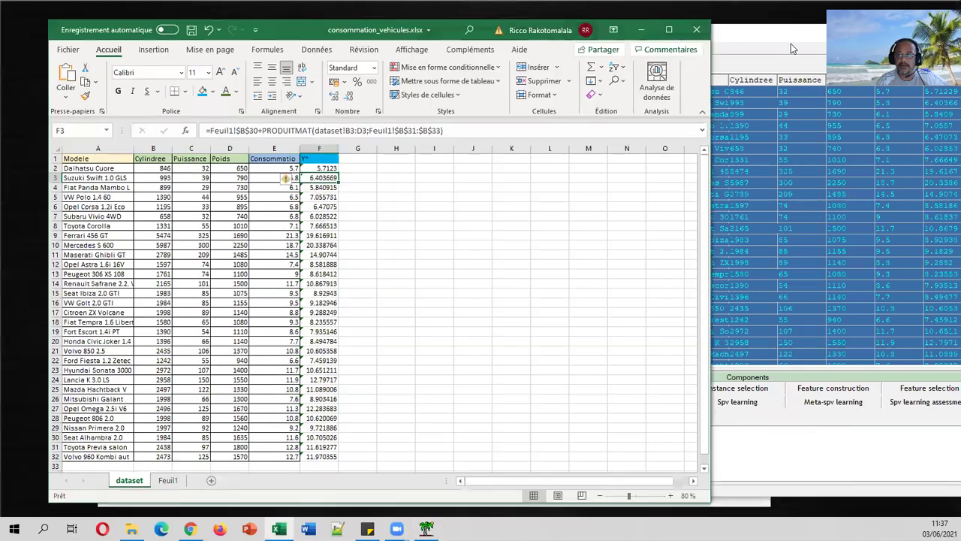
{"action": "left_click", "coordinate": [777, 38]}
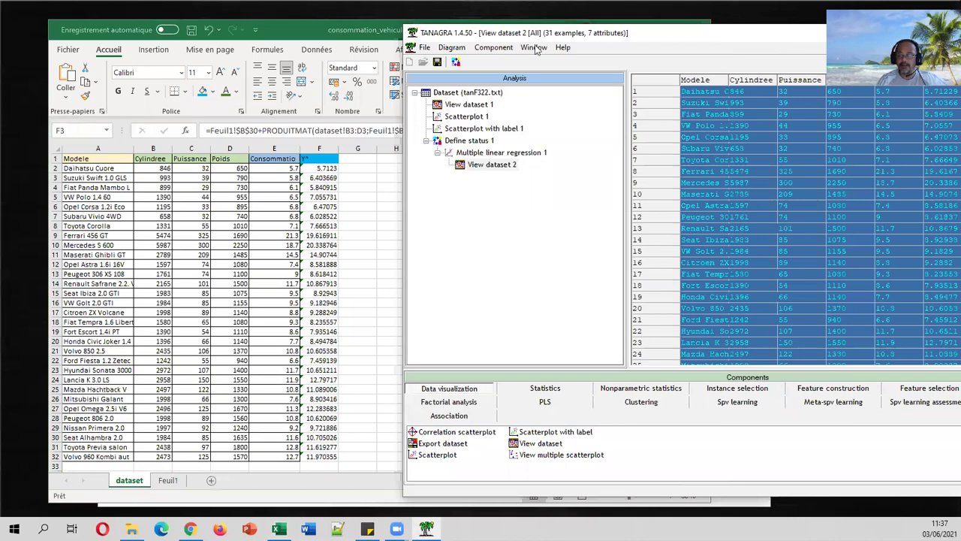
{"action": "double_click", "coordinate": [775, 36]}
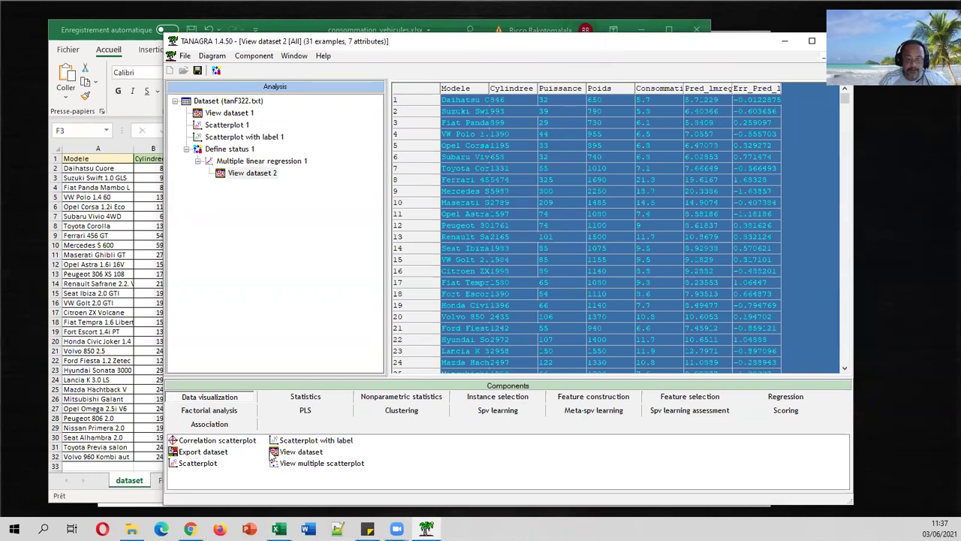
{"action": "left_click_drag", "start_coordinate": [197, 462], "coordinate": [255, 183]}
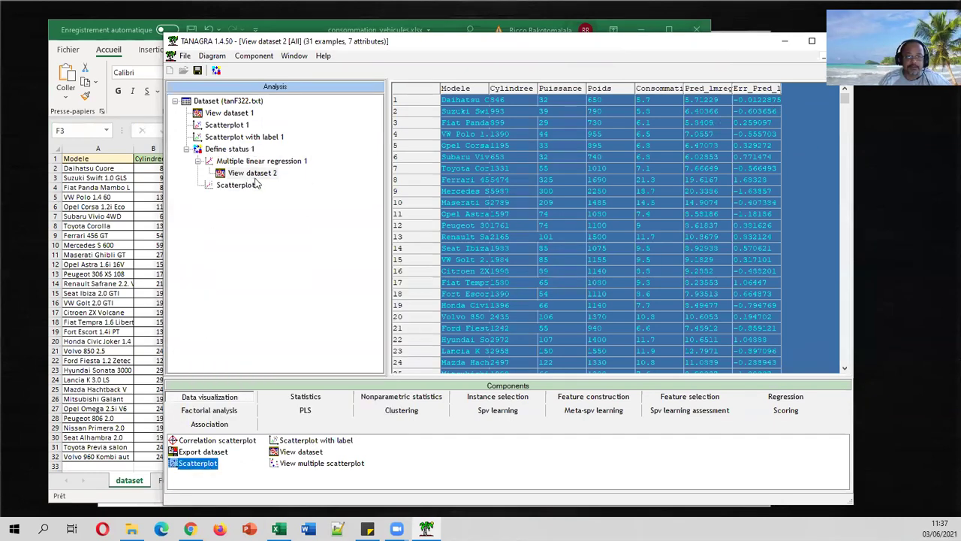
{"action": "left_click", "coordinate": [242, 186]}
{"action": "key", "text": "Delete"}
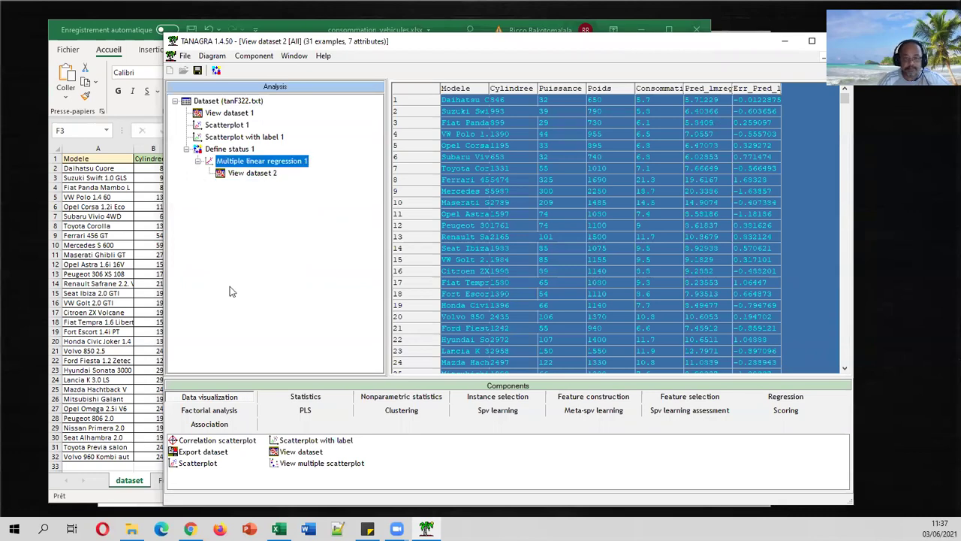
Add a Scatterplot under Multiple linear regression 1 and plot Err_Pred_lmreg_1 vertically against Cylindree
{"action": "left_click", "coordinate": [213, 465]}
{"action": "left_click_drag", "start_coordinate": [198, 462], "coordinate": [276, 164]}
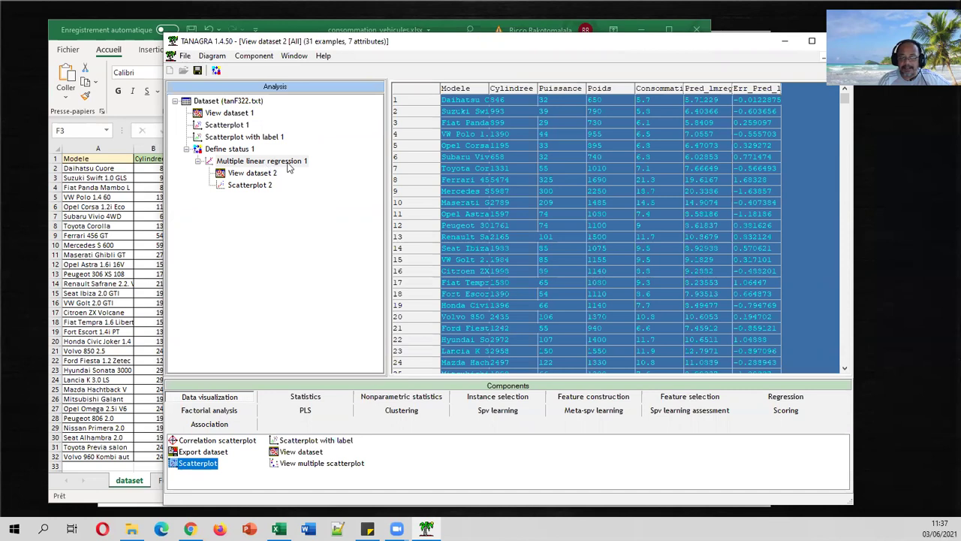
{"action": "left_click", "coordinate": [239, 186]}
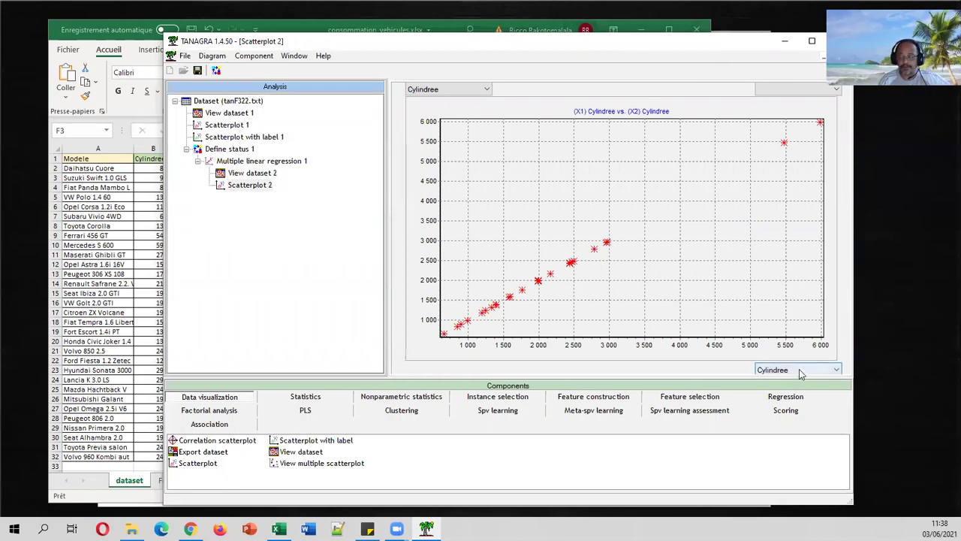
{"action": "left_click", "coordinate": [472, 90]}
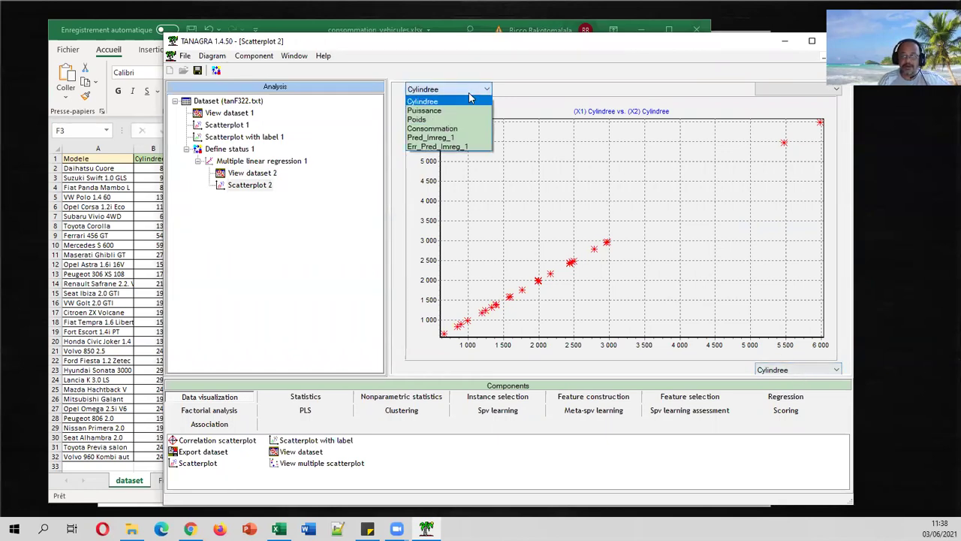
{"action": "left_click", "coordinate": [456, 147]}
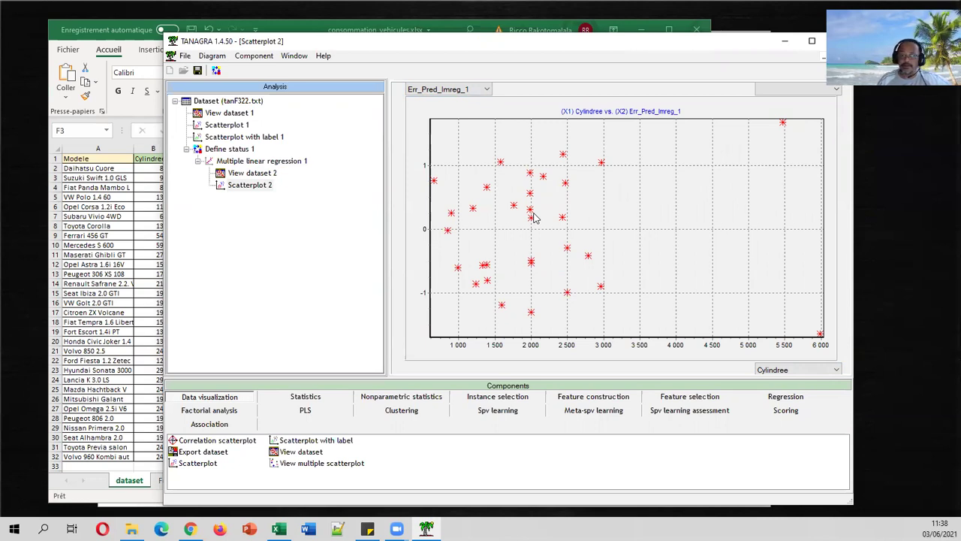
Set the regression's scatterplot to show Consommation on the horizontal axis and Pred_lmreg_1 on the vertical axis
{"action": "left_click", "coordinate": [824, 370]}
{"action": "left_click", "coordinate": [781, 408]}
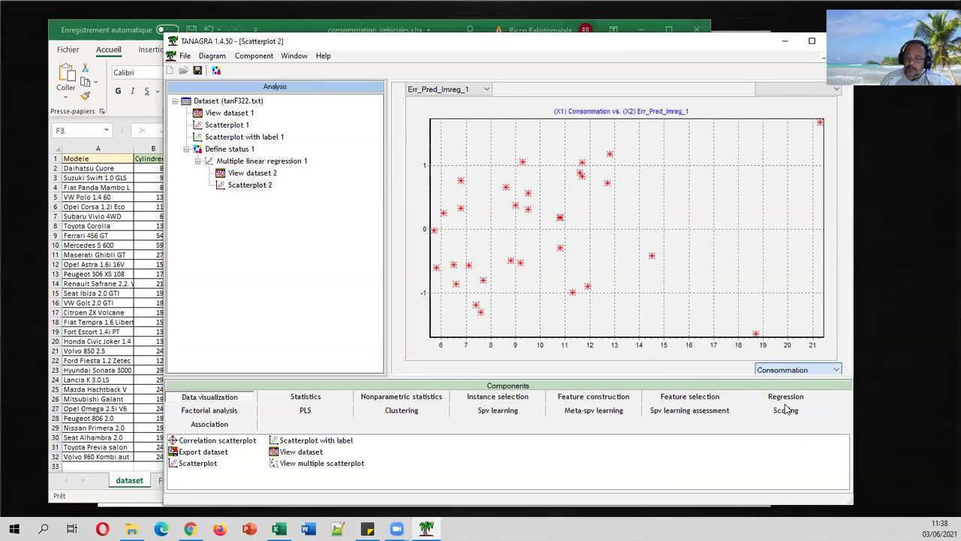
{"action": "left_click", "coordinate": [456, 89]}
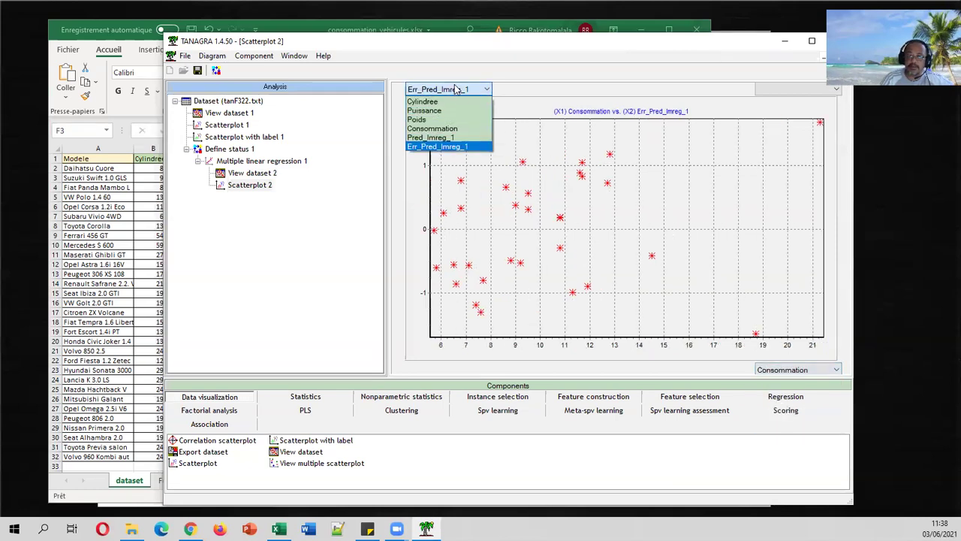
{"action": "left_click", "coordinate": [443, 138]}
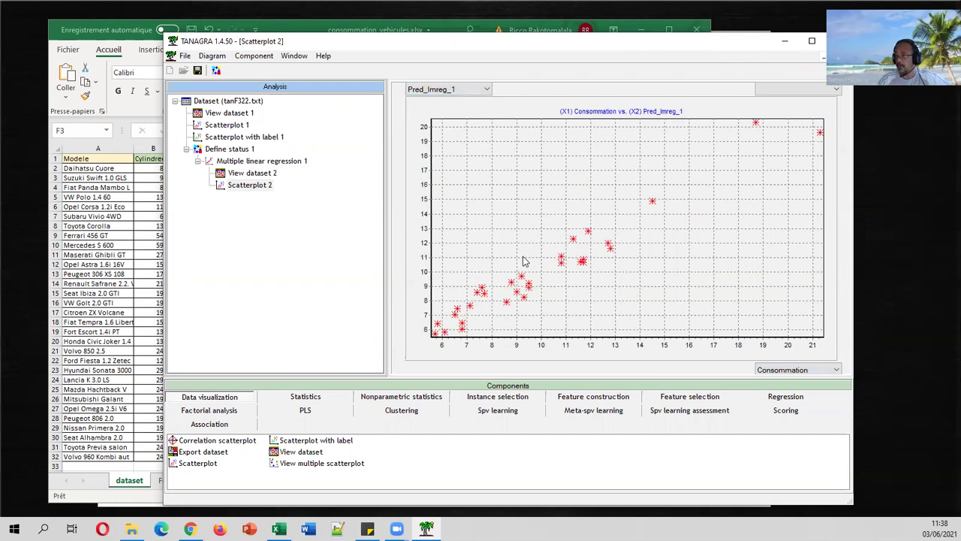
Bring back the Multiple linear regression 1 report and review its global results
{"action": "left_click", "coordinate": [261, 162]}
{"action": "left_click", "coordinate": [295, 55]}
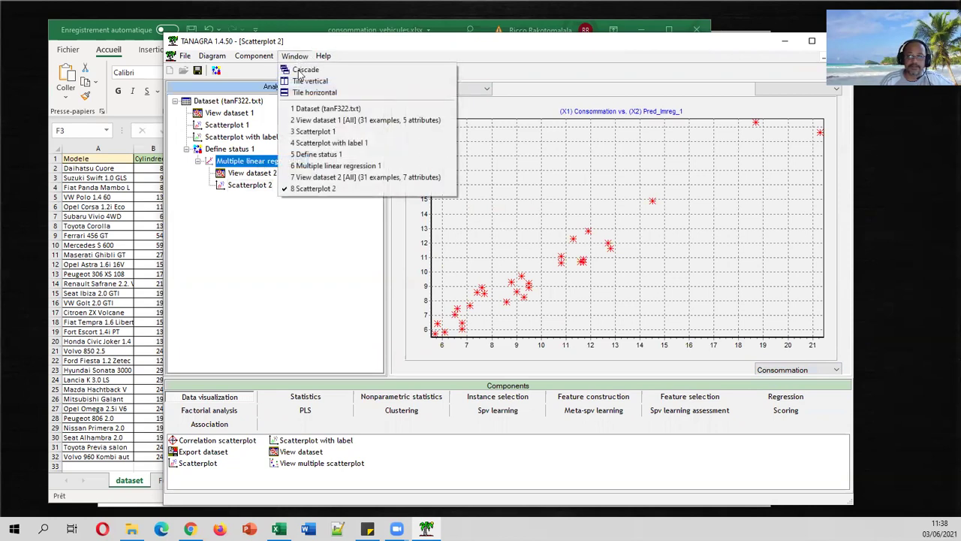
{"action": "left_click", "coordinate": [315, 165]}
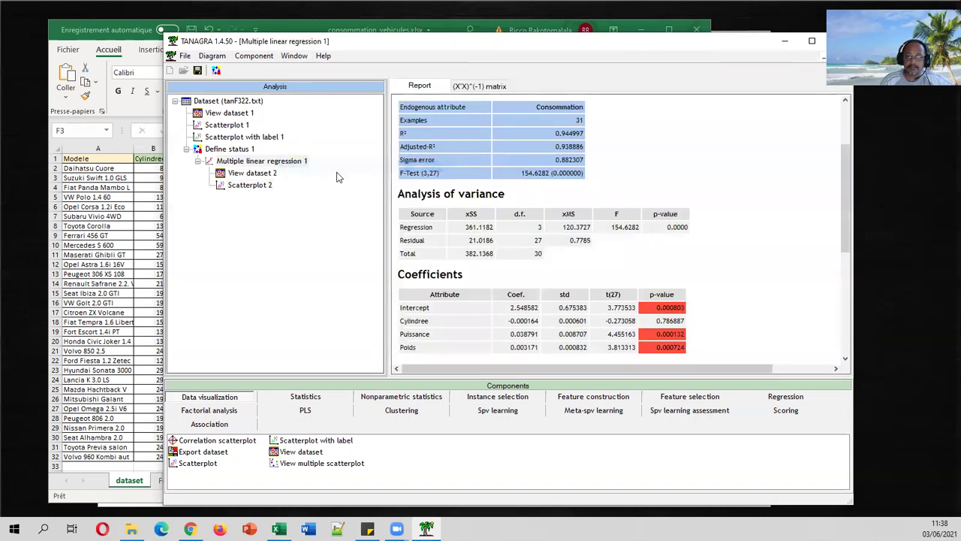
{"action": "scroll", "coordinate": [591, 213], "scroll_direction": "up", "scroll_amount": 2}
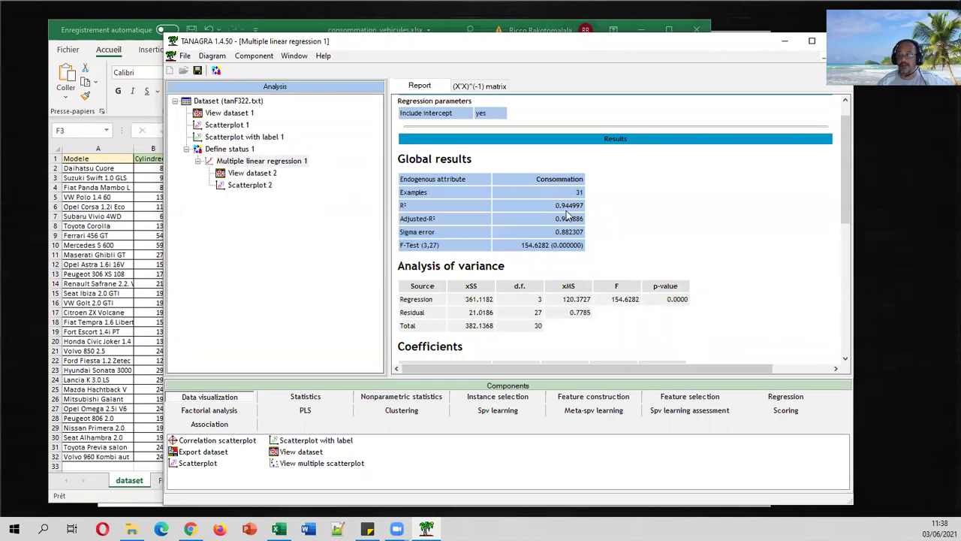
{"action": "scroll", "coordinate": [569, 216], "scroll_direction": "up", "scroll_amount": 1}
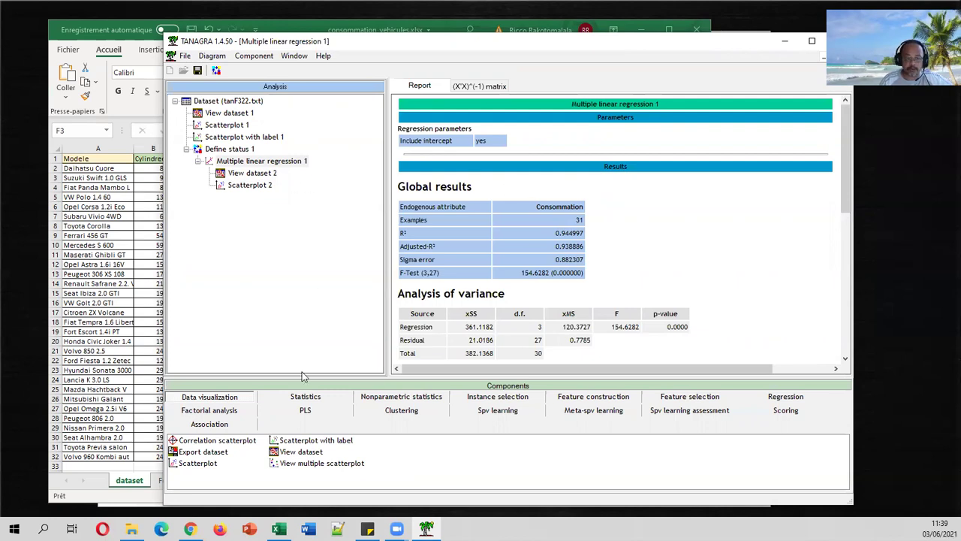
Add a Scatterplot with label under Multiple linear regression 1 and put Err_Pred_lmreg_1 on its vertical axis
{"action": "left_click_drag", "start_coordinate": [309, 441], "coordinate": [258, 180]}
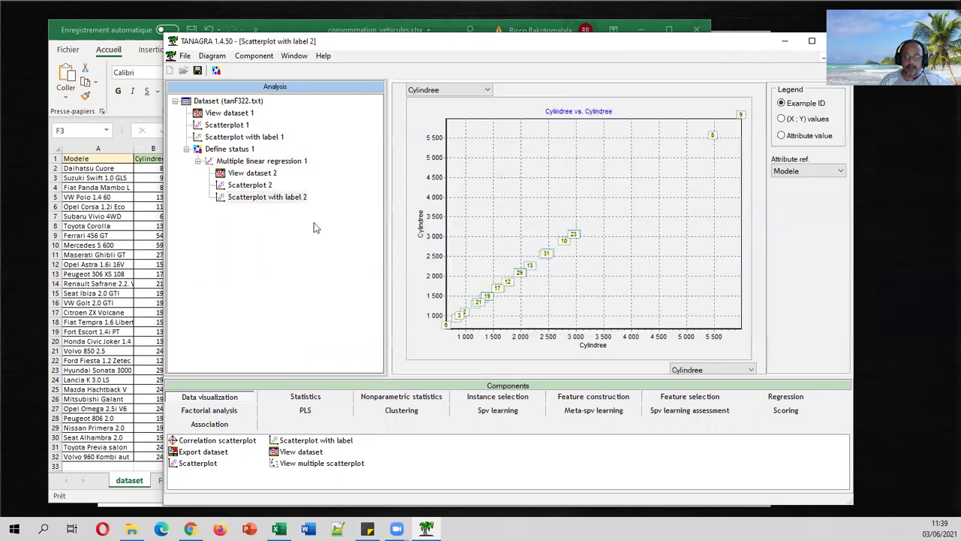
{"action": "left_click", "coordinate": [481, 90]}
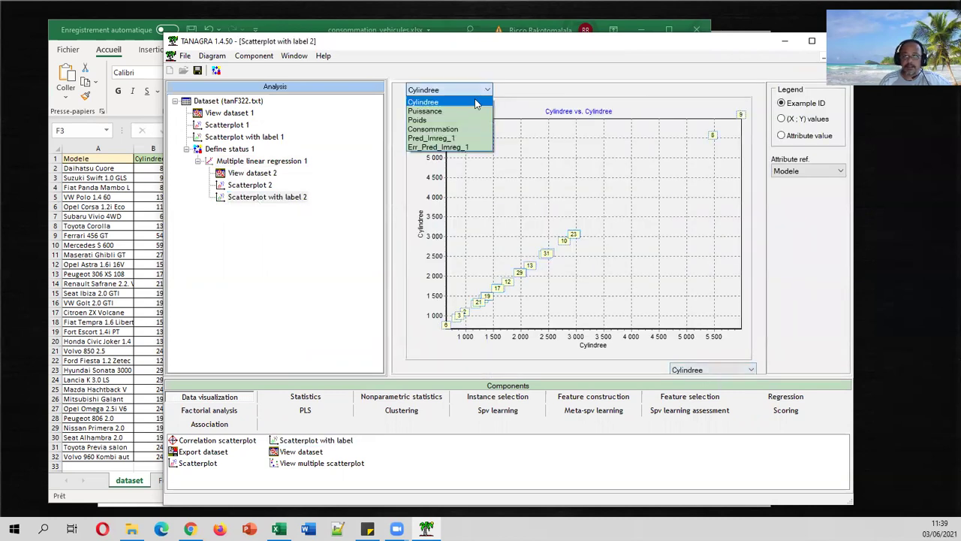
{"action": "left_click", "coordinate": [443, 147]}
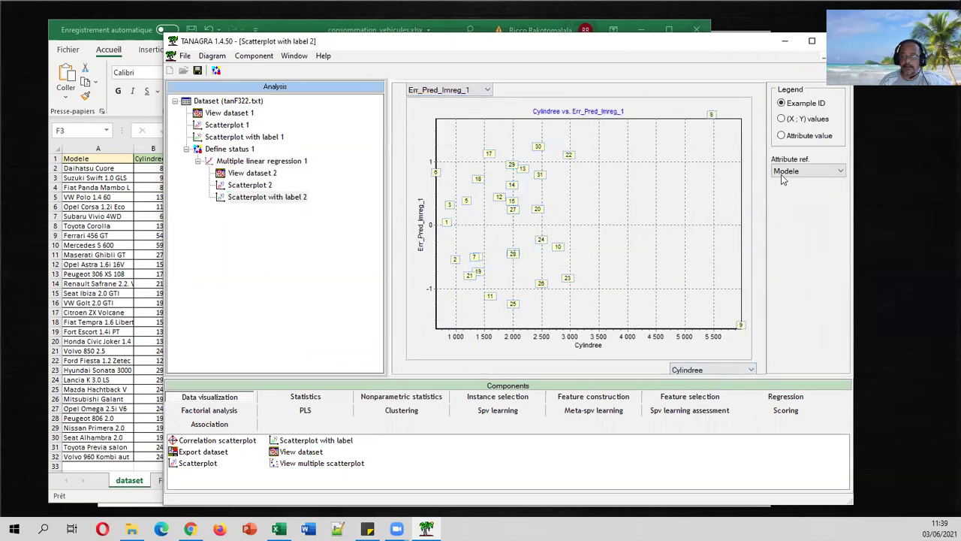
Label the plotted points with their Modele attribute value and put Consommation on the horizontal axis
{"action": "left_click", "coordinate": [798, 139]}
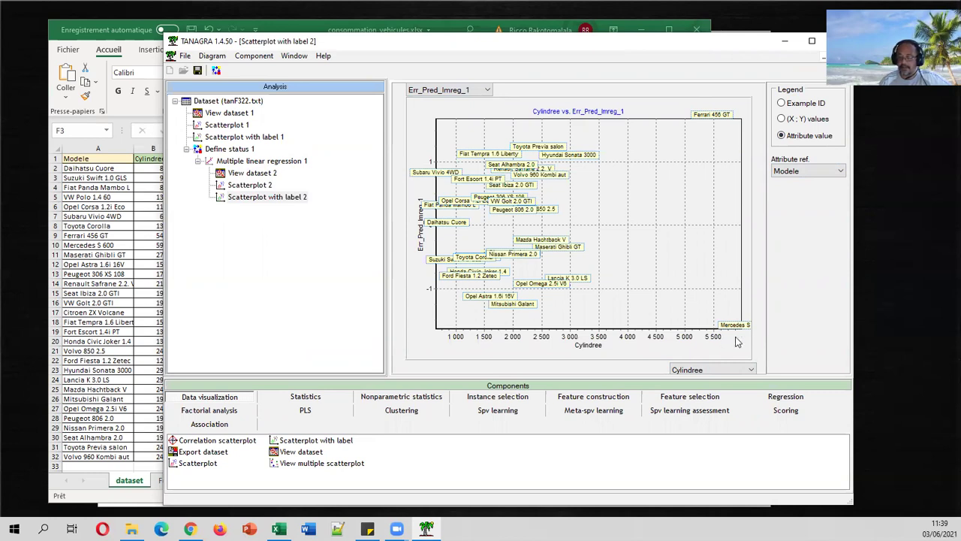
{"action": "left_click", "coordinate": [749, 369]}
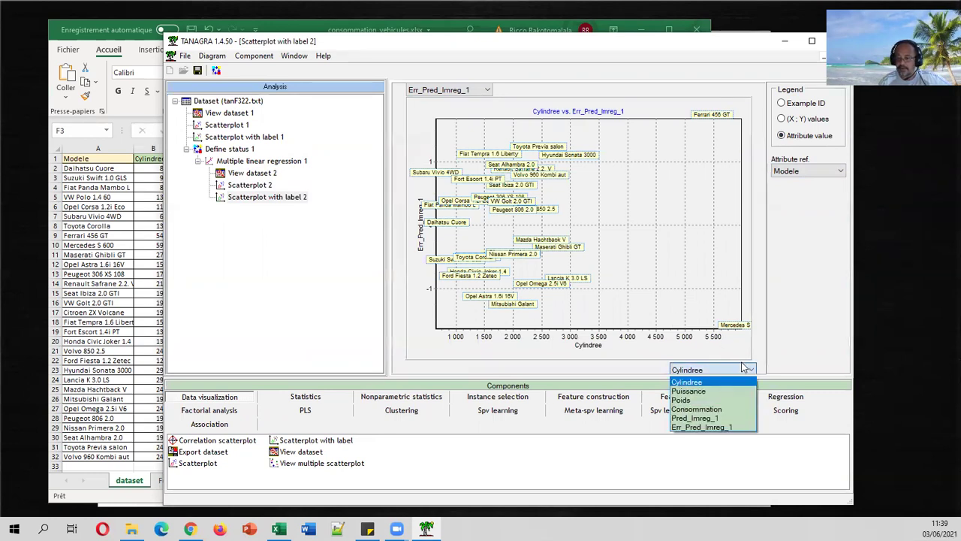
{"action": "left_click", "coordinate": [710, 409]}
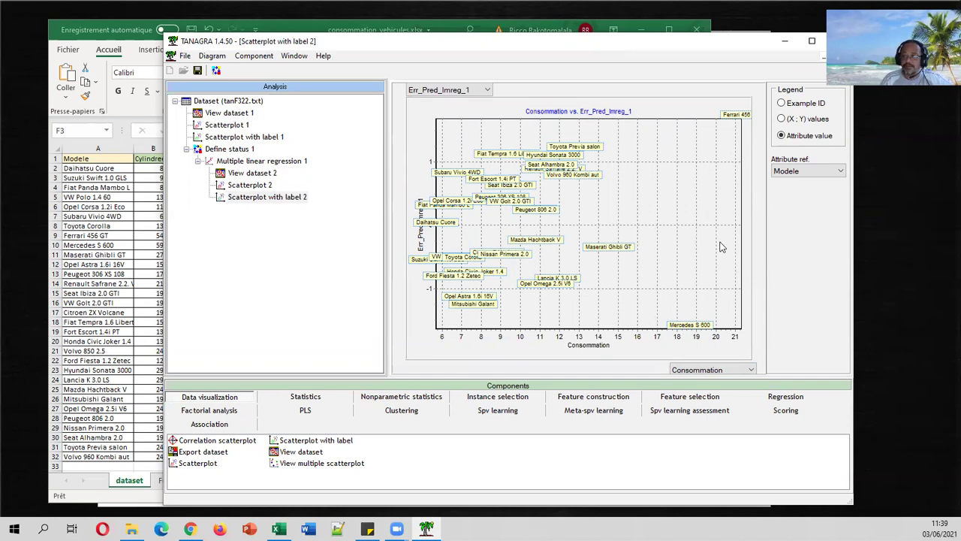
Add an Outlier Detection component under Multiple linear regression 1, run it and display its statistics for each observation
{"action": "left_click", "coordinate": [780, 398]}
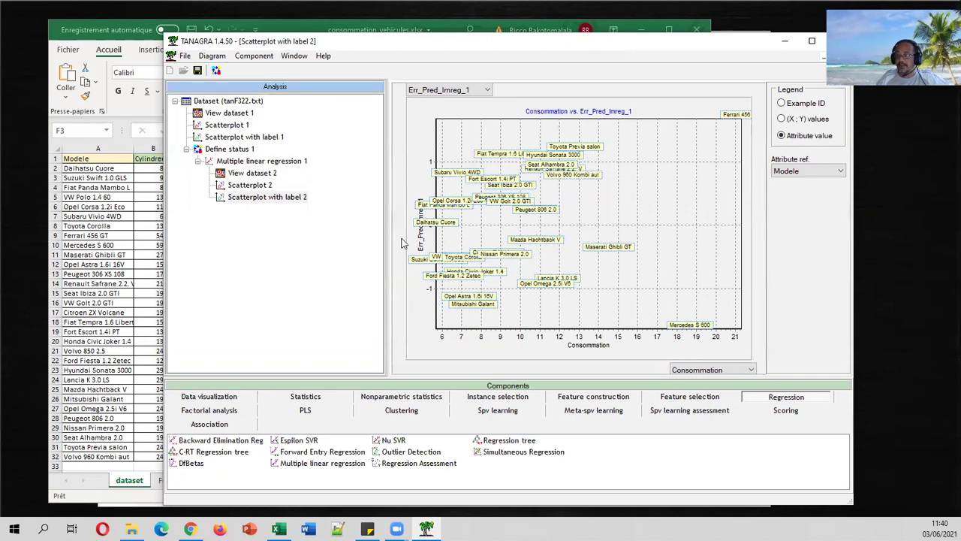
{"action": "left_click", "coordinate": [419, 454]}
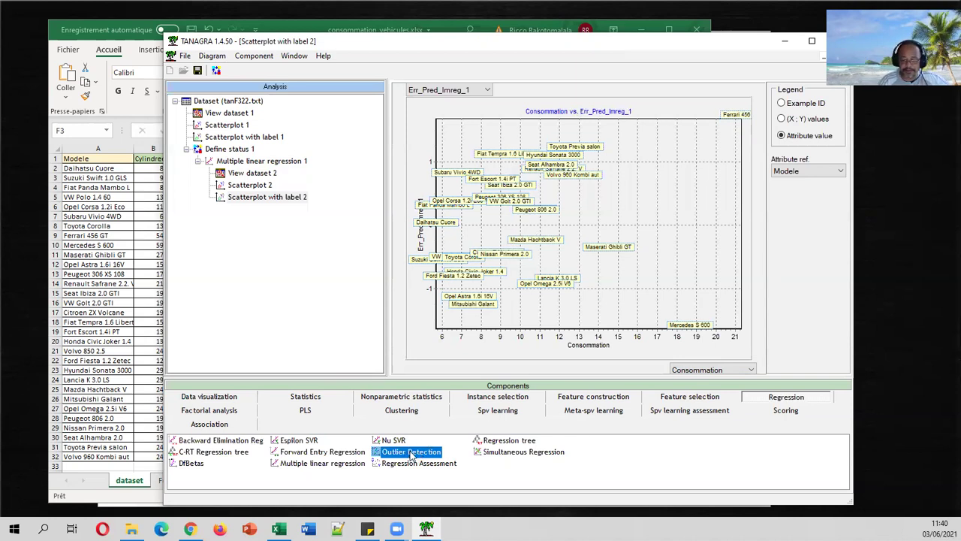
{"action": "left_click_drag", "start_coordinate": [419, 457], "coordinate": [290, 172]}
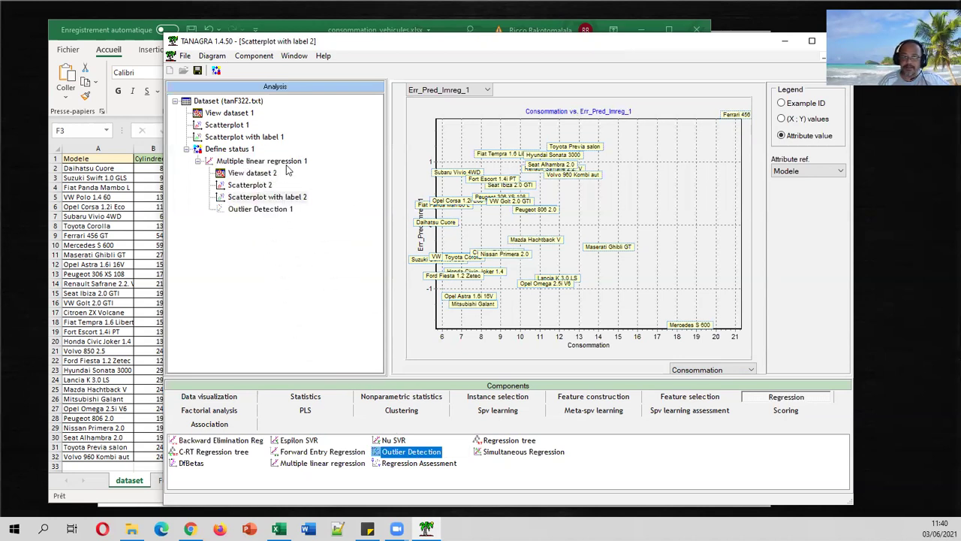
{"action": "double_click", "coordinate": [256, 209]}
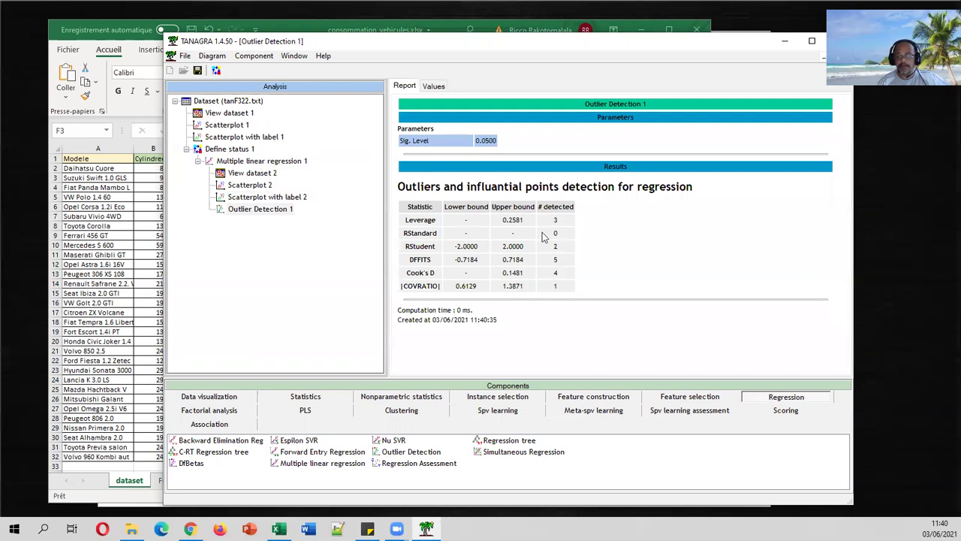
{"action": "left_click", "coordinate": [433, 86]}
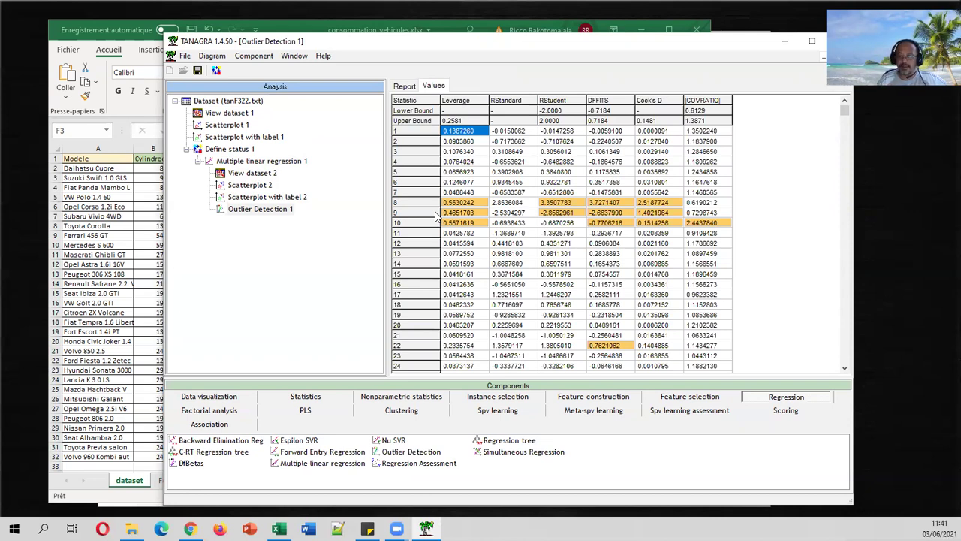
Copy the outlier detection results and paste them at cell C1 of a new sheet in the consommation_vehicules.xlsx workbook in Excel
{"action": "left_click", "coordinate": [259, 57]}
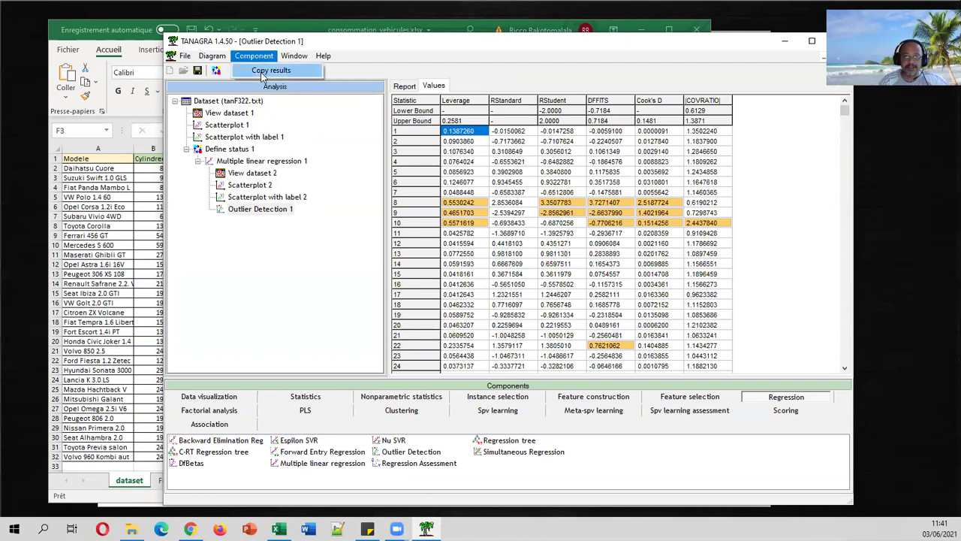
{"action": "left_click", "coordinate": [263, 71]}
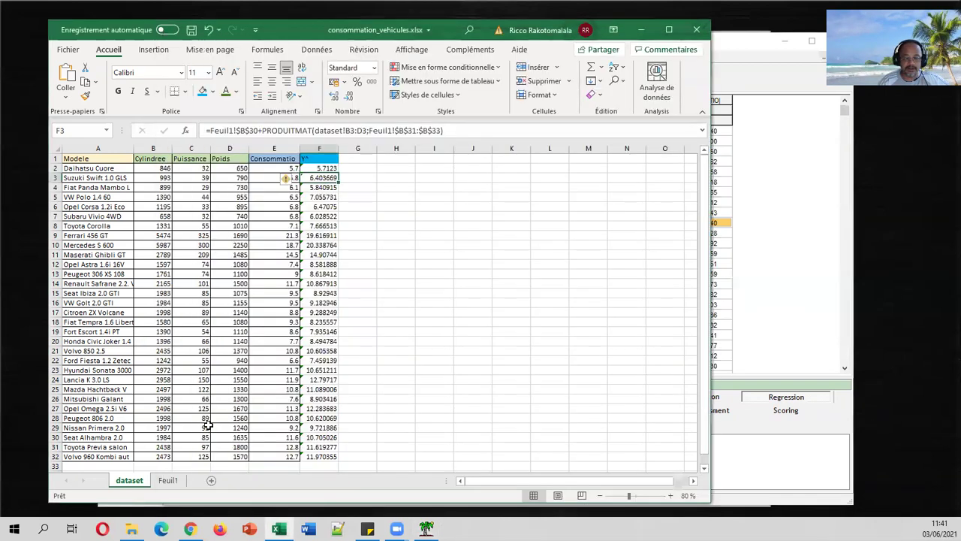
{"action": "left_click", "coordinate": [131, 334]}
{"action": "left_click", "coordinate": [212, 481]}
{"action": "left_click", "coordinate": [158, 162]}
{"action": "left_click", "coordinate": [189, 161]}
{"action": "key", "text": "ctrl+v"}
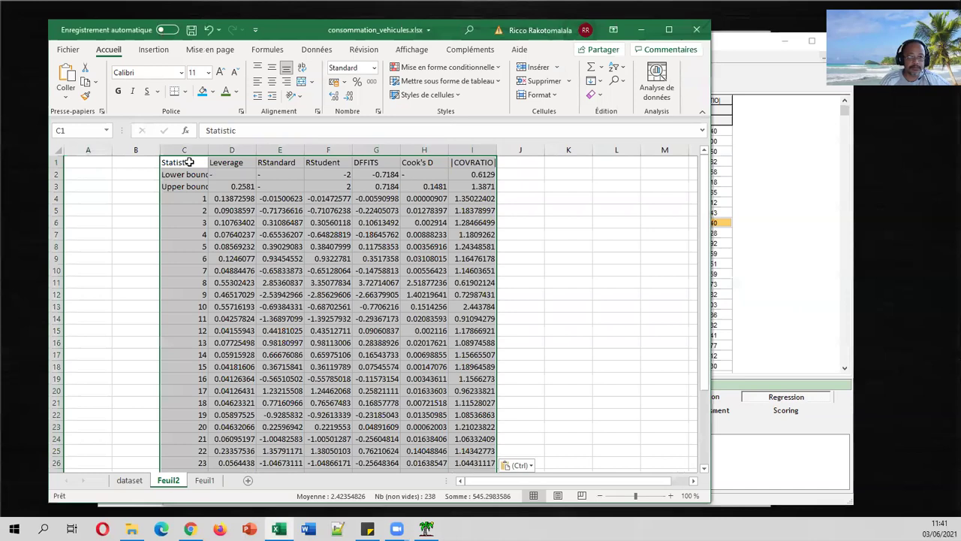
{"action": "left_click", "coordinate": [273, 209]}
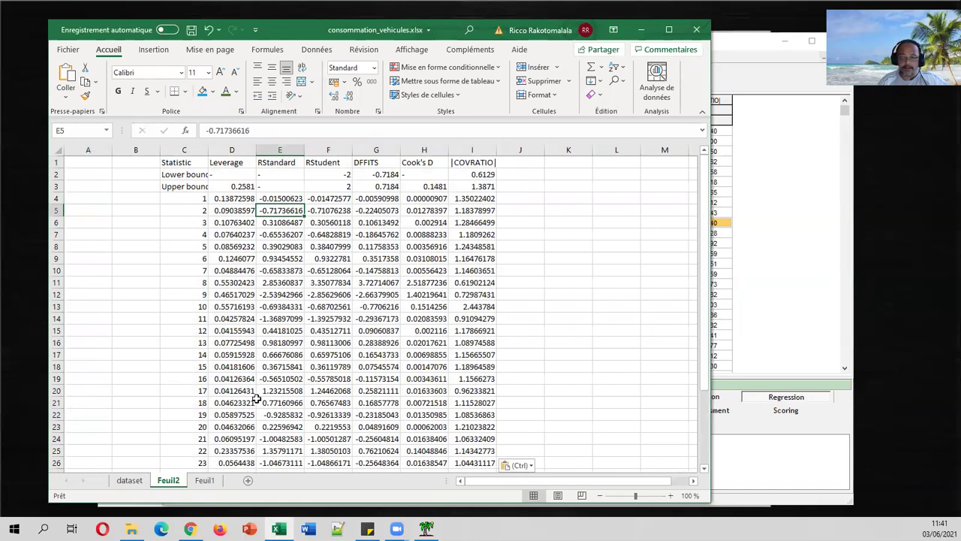
Copy the Modele names with their header from the dataset sheet to cell B3 of Feuil2 and fit column B to its contents
{"action": "left_click", "coordinate": [130, 481]}
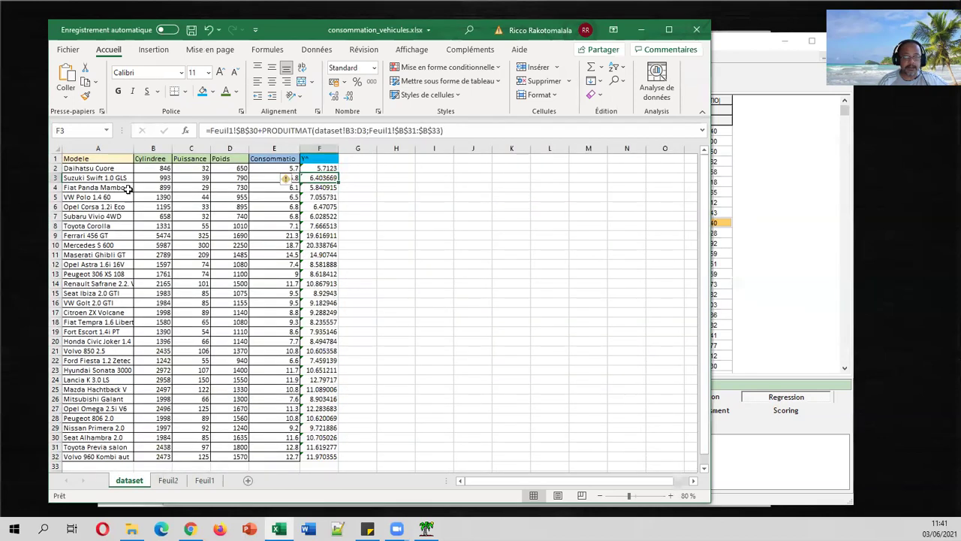
{"action": "left_click", "coordinate": [115, 149]}
{"action": "left_click", "coordinate": [109, 156]}
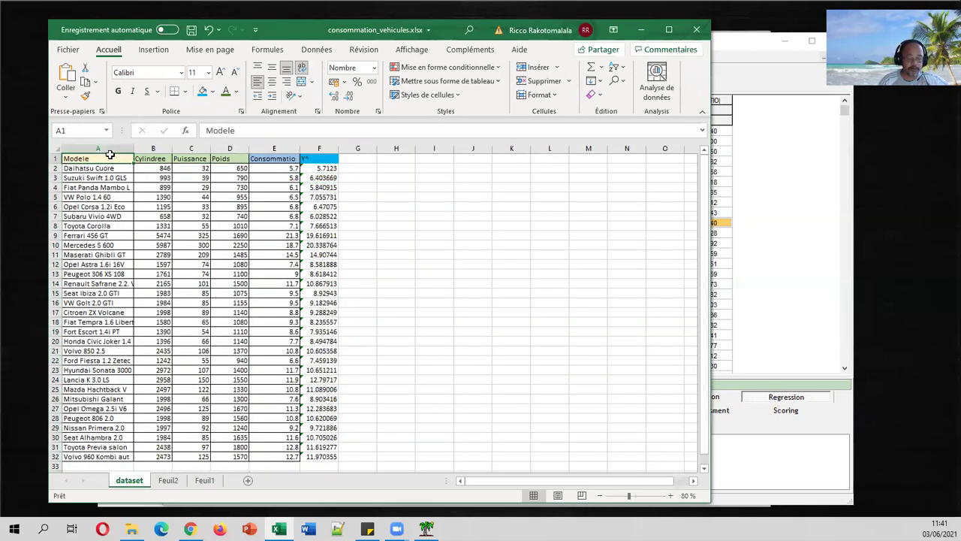
{"action": "key", "text": "ctrl+shift+Down"}
{"action": "key", "text": "ctrl+c"}
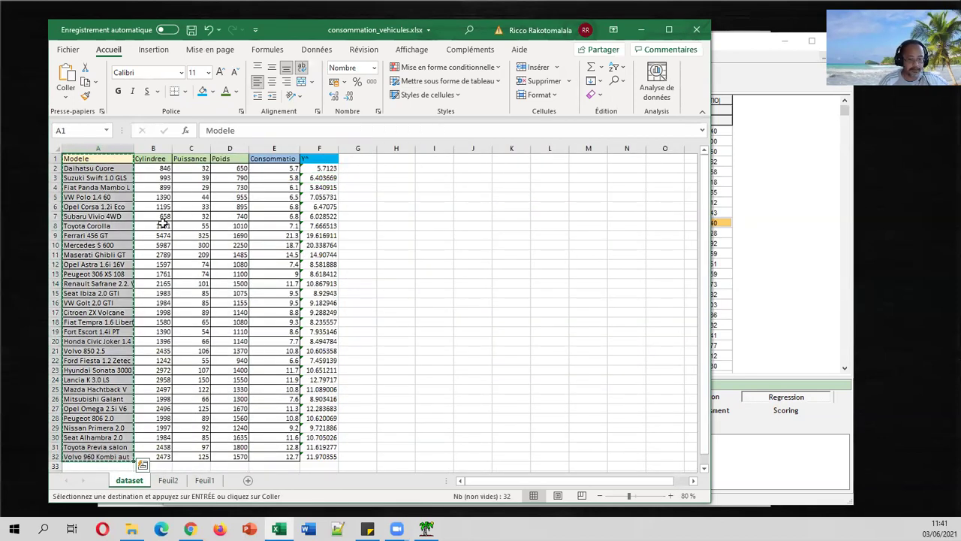
{"action": "left_click", "coordinate": [203, 480]}
{"action": "left_click", "coordinate": [167, 480]}
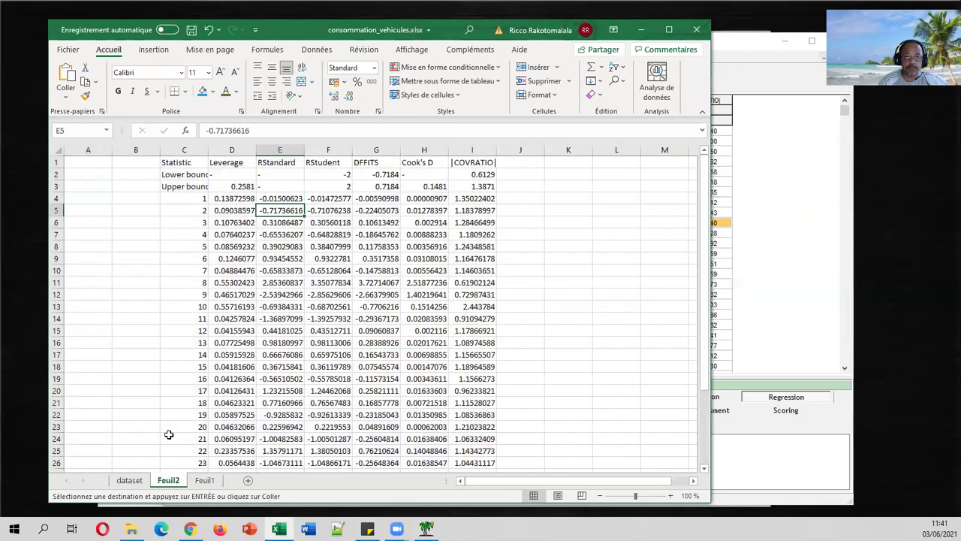
{"action": "left_click", "coordinate": [143, 209]}
{"action": "left_click", "coordinate": [139, 186]}
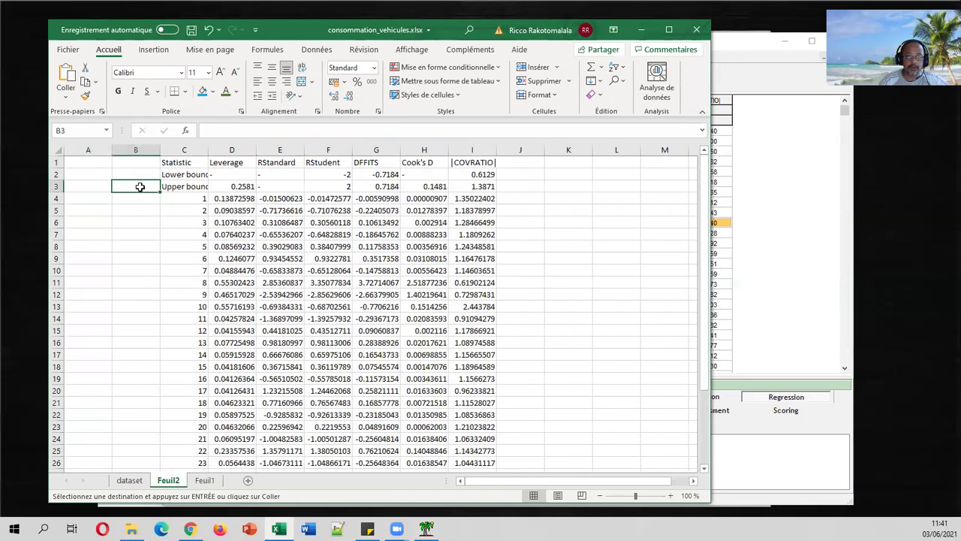
{"action": "key", "text": "Return"}
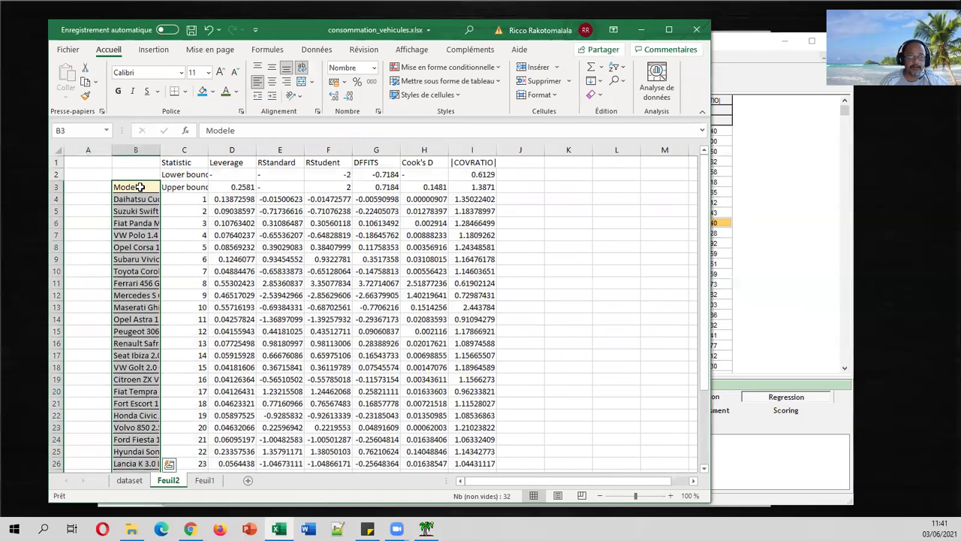
{"action": "double_click", "coordinate": [159, 150]}
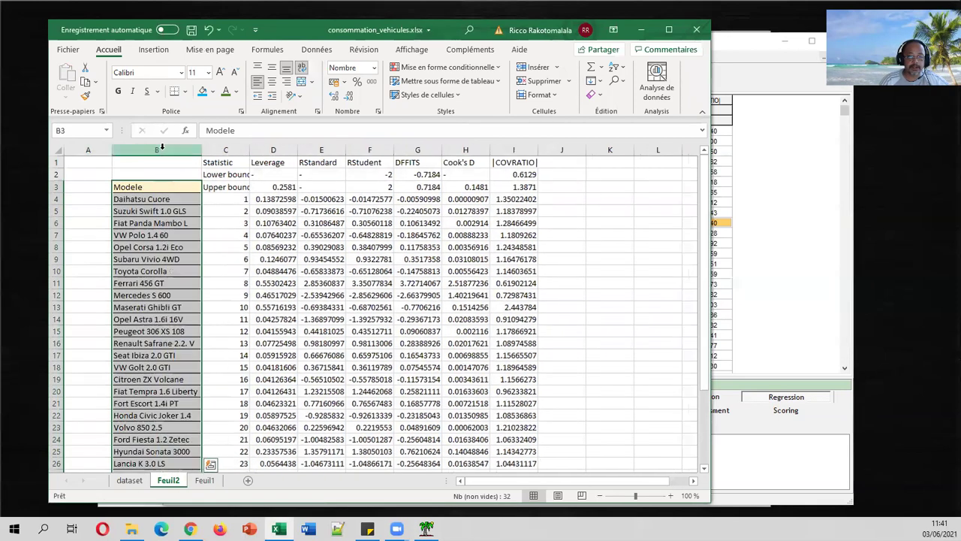
{"action": "left_click", "coordinate": [211, 212]}
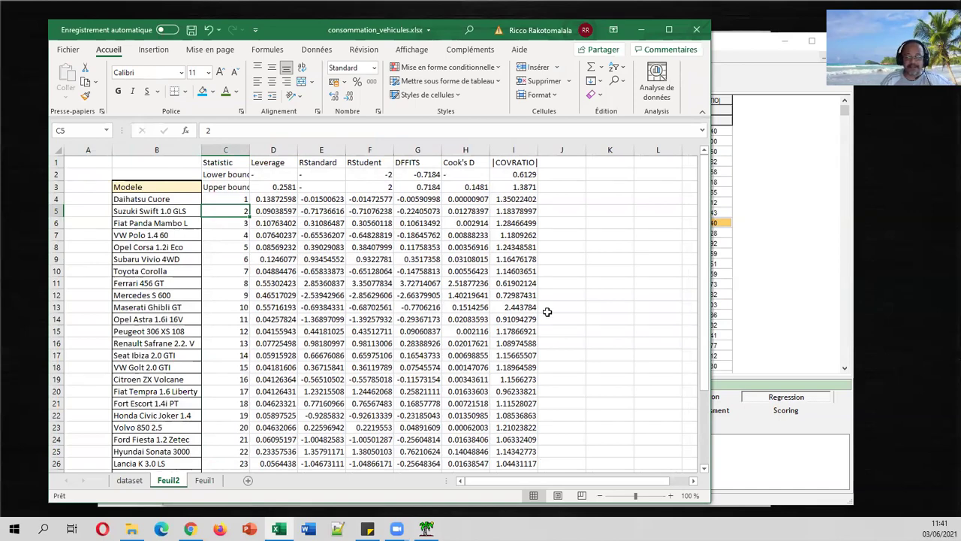
Highlight the Leverage values in D4:D34 greater than the upper bound in $D$3, using conditional formatting with light red fill
{"action": "left_click", "coordinate": [601, 495]}
{"action": "left_click", "coordinate": [601, 496]}
{"action": "left_click", "coordinate": [601, 496]}
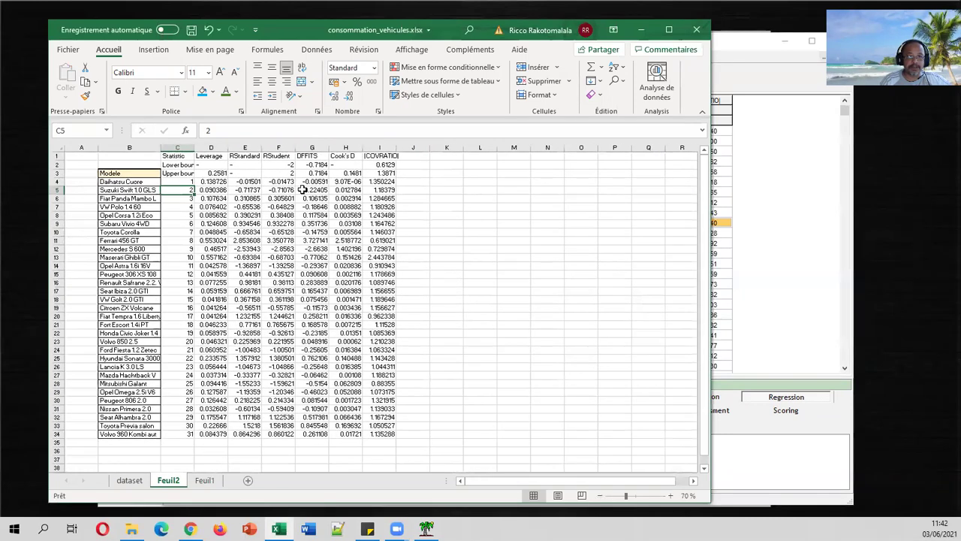
{"action": "left_click", "coordinate": [221, 174]}
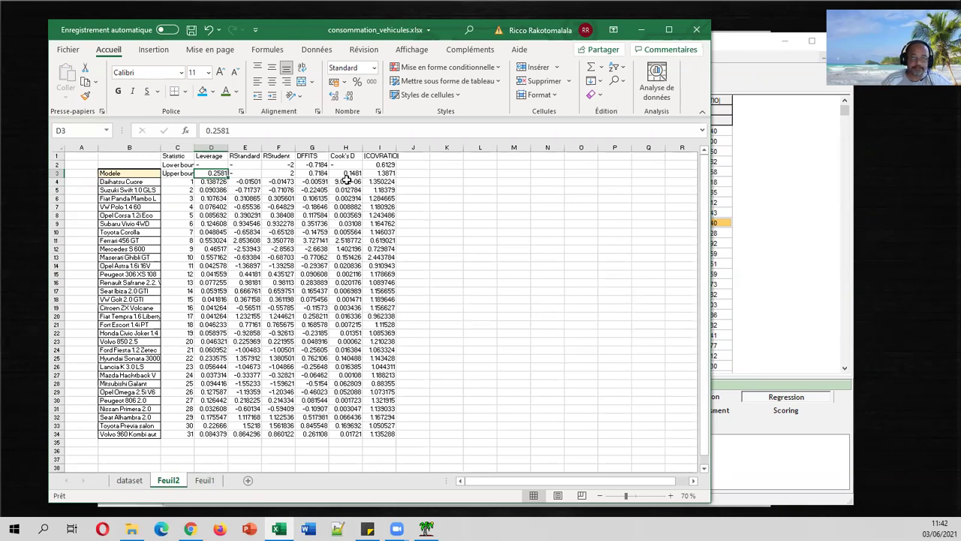
{"action": "left_click_drag", "start_coordinate": [211, 182], "coordinate": [212, 434]}
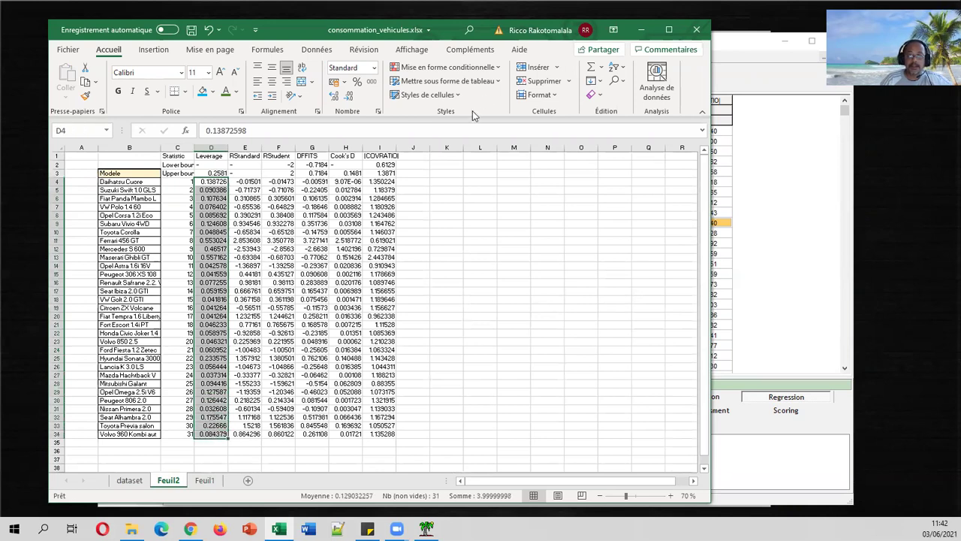
{"action": "left_click", "coordinate": [498, 68]}
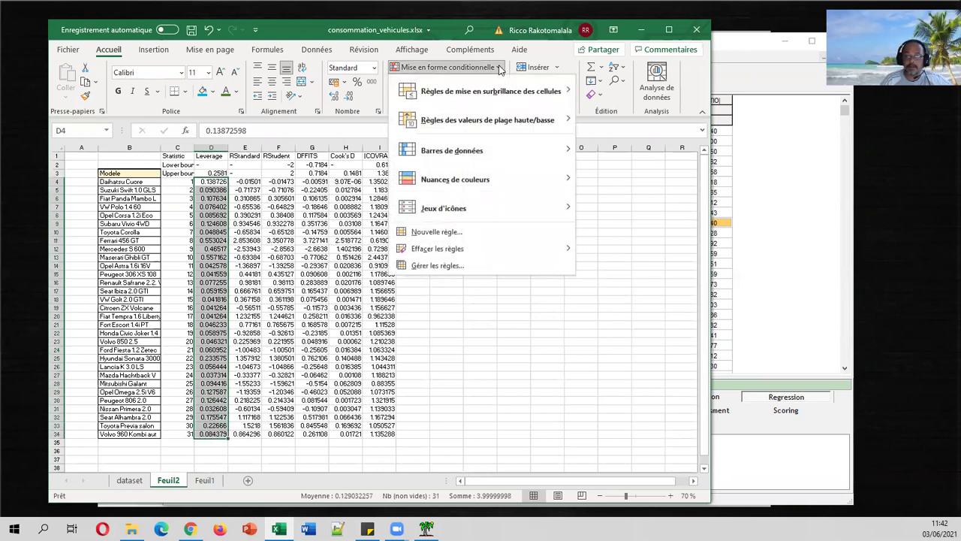
{"action": "mouse_move", "coordinate": [501, 122]}
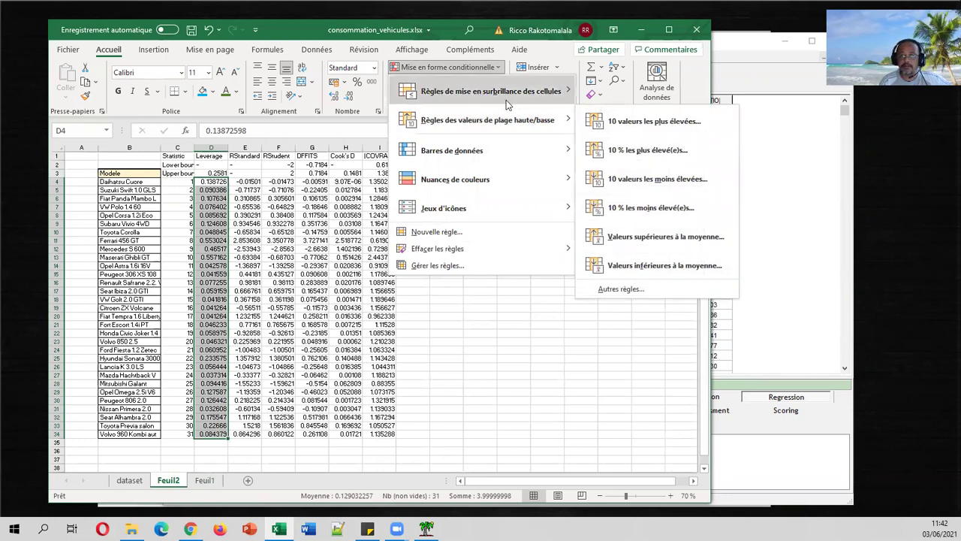
{"action": "mouse_move", "coordinate": [506, 100]}
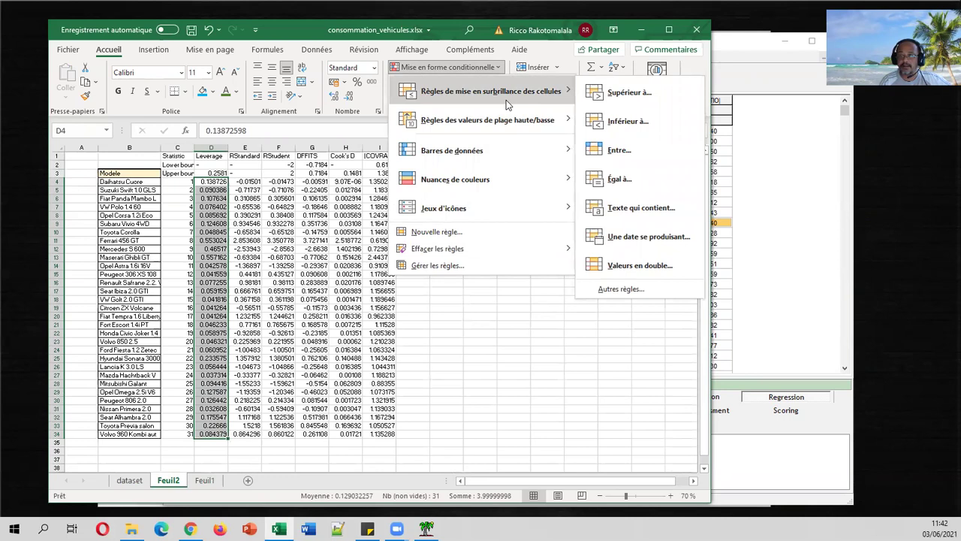
{"action": "left_click", "coordinate": [617, 93]}
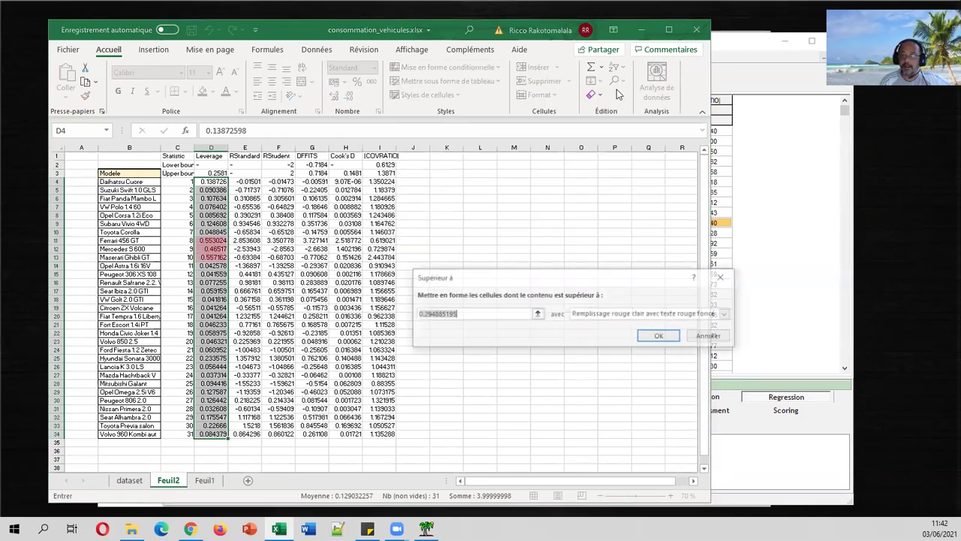
{"action": "left_click", "coordinate": [538, 313]}
{"action": "left_click", "coordinate": [220, 174]}
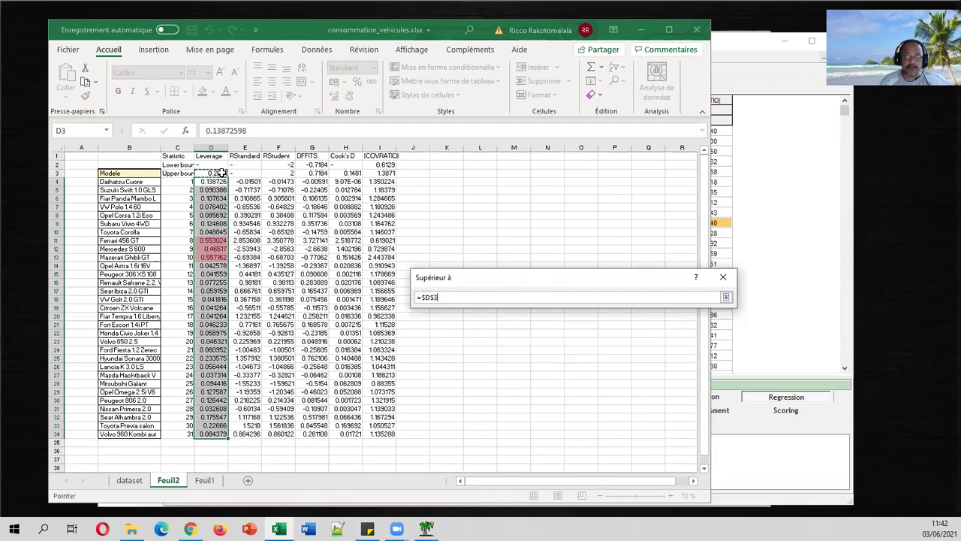
{"action": "left_click", "coordinate": [725, 296]}
{"action": "left_click", "coordinate": [676, 338]}
{"action": "left_click", "coordinate": [290, 223]}
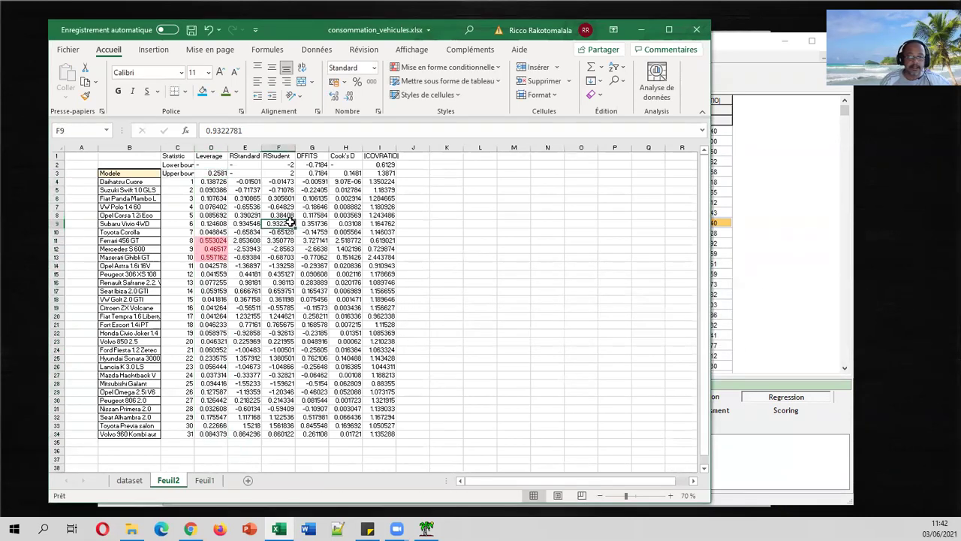
Compare the highlighted Leverage values with Tanagra's flagged observations and examine the corresponding vehicle models in Excel
{"action": "left_click", "coordinate": [735, 217]}
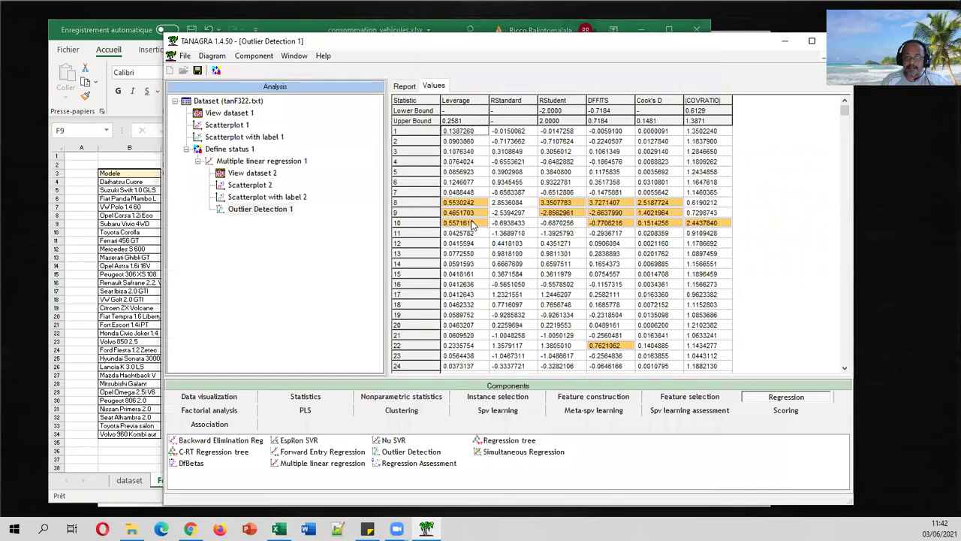
{"action": "left_click", "coordinate": [127, 259]}
{"action": "left_click_drag", "start_coordinate": [144, 240], "coordinate": [188, 259]}
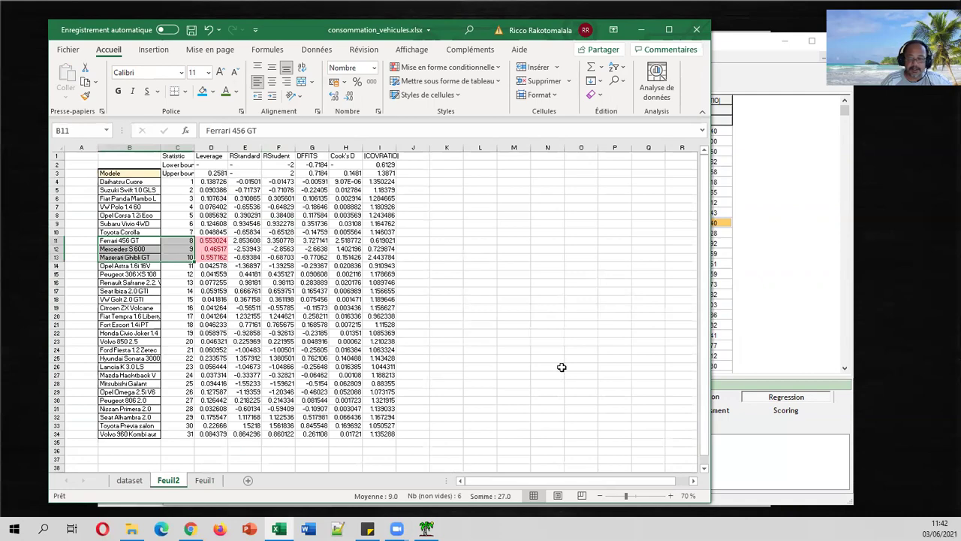
{"action": "left_click", "coordinate": [671, 495]}
{"action": "left_click", "coordinate": [671, 496]}
{"action": "left_click", "coordinate": [670, 496]}
{"action": "left_click", "coordinate": [670, 496]}
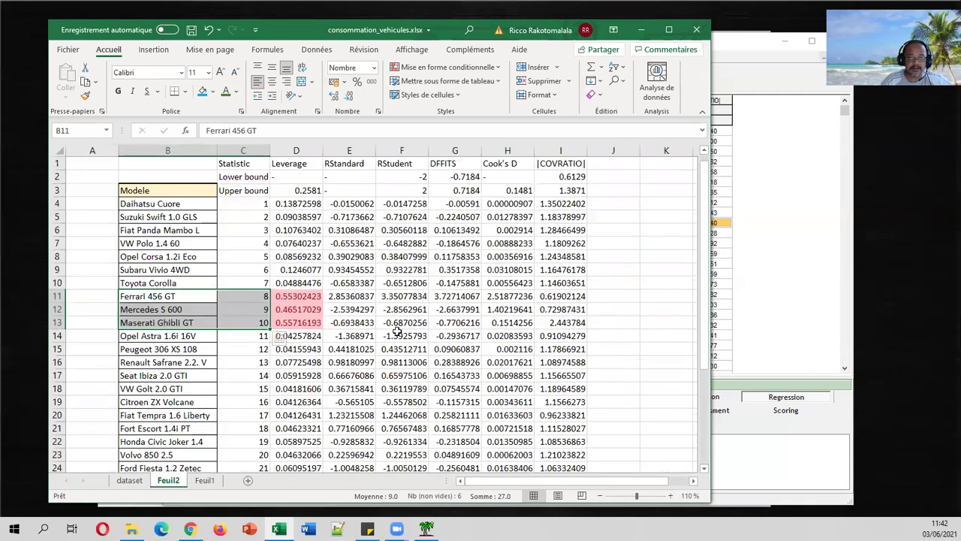
{"action": "left_click_drag", "start_coordinate": [195, 294], "coordinate": [287, 320]}
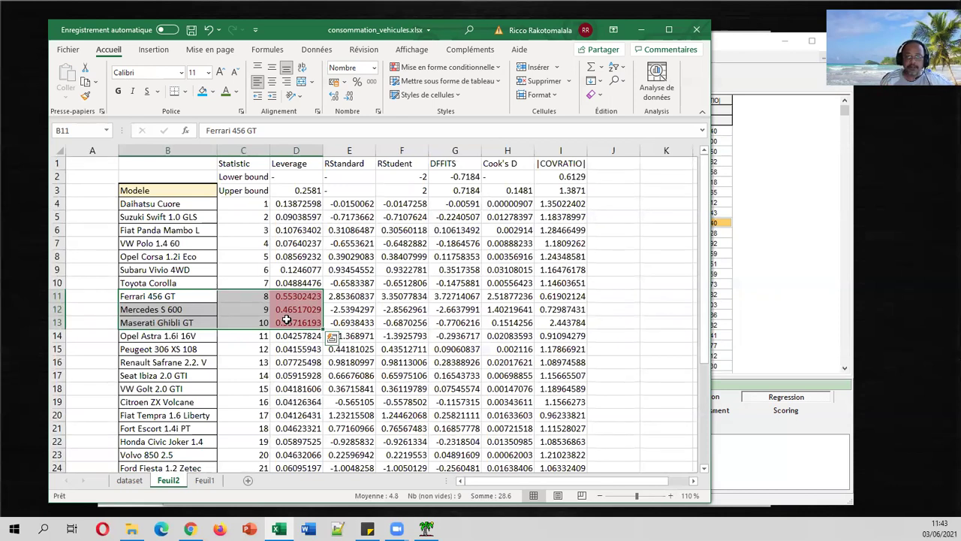
Check Tanagra's flagged values again, then examine the RStandard, RStudent and Cook's D statistics on Feuil2 in Excel
{"action": "left_click", "coordinate": [785, 220]}
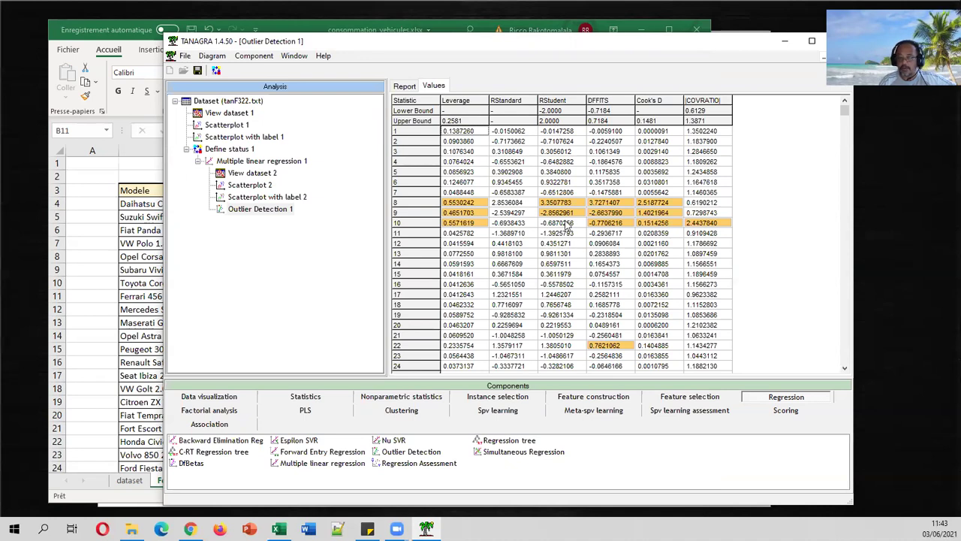
{"action": "left_click", "coordinate": [126, 235]}
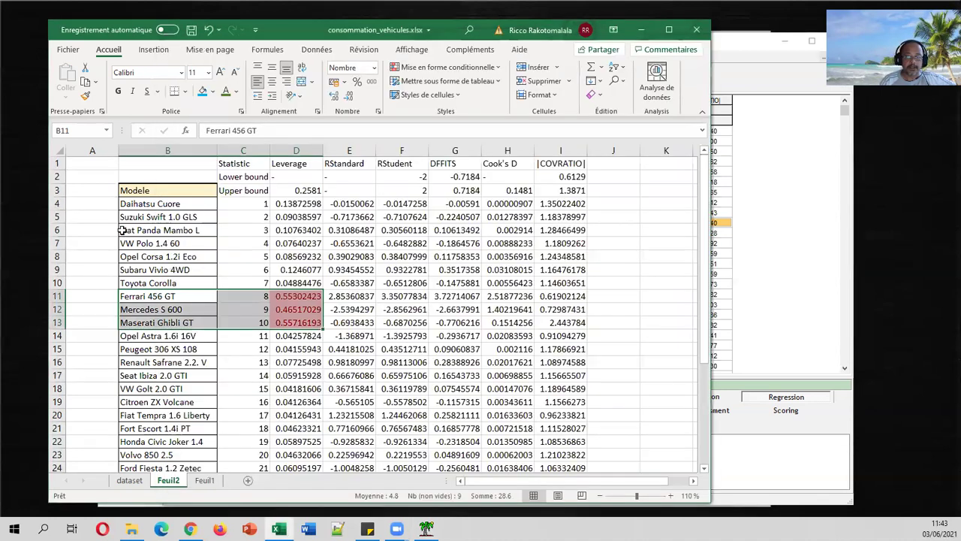
{"action": "left_click", "coordinate": [352, 297]}
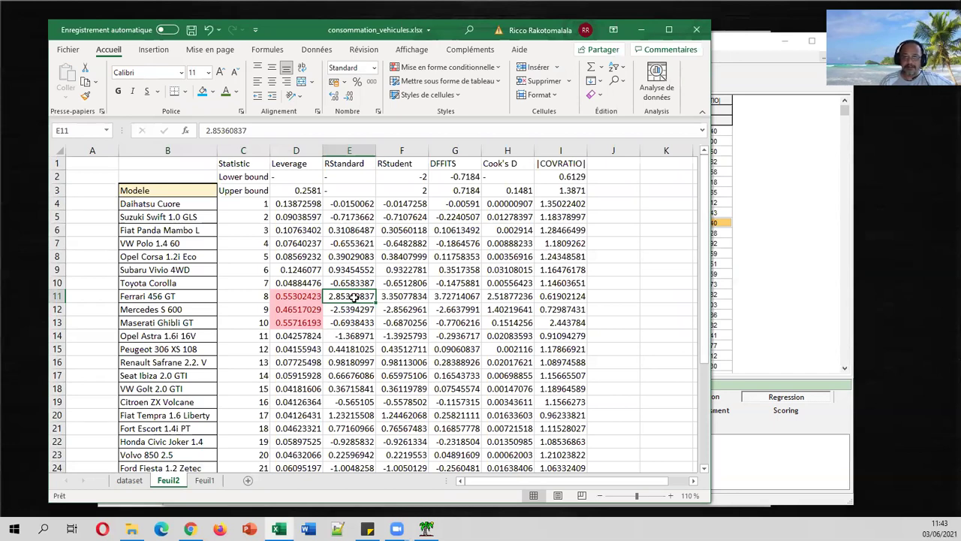
{"action": "left_click", "coordinate": [405, 144]}
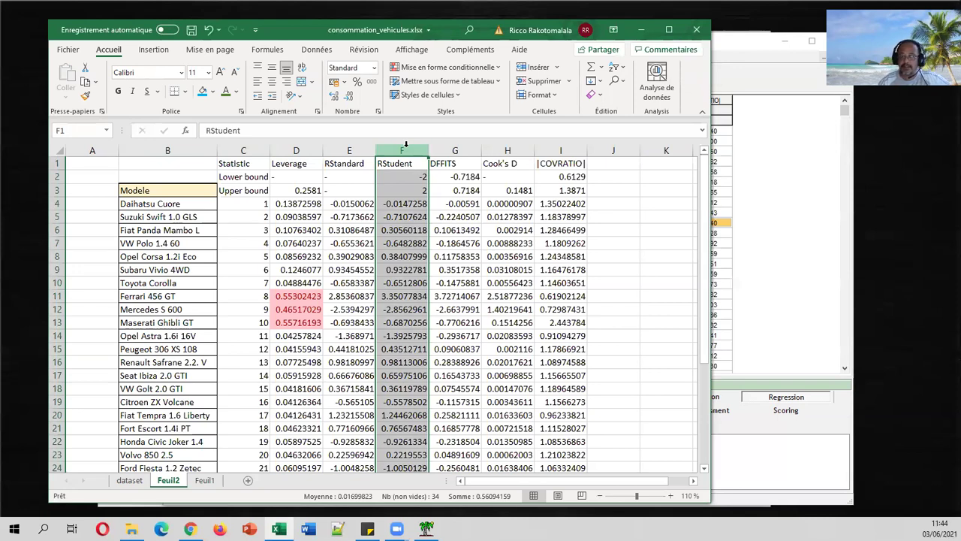
{"action": "left_click", "coordinate": [514, 144]}
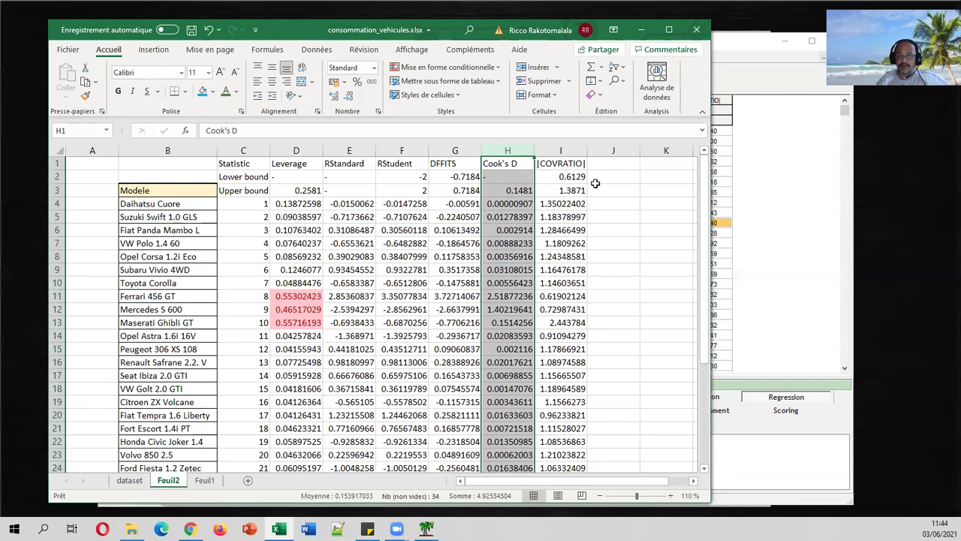
Check Tanagra's flagged outlier statistics, then examine the corresponding vehicle models on Feuil2 and the dataset sheet in Excel
{"action": "left_click", "coordinate": [749, 189]}
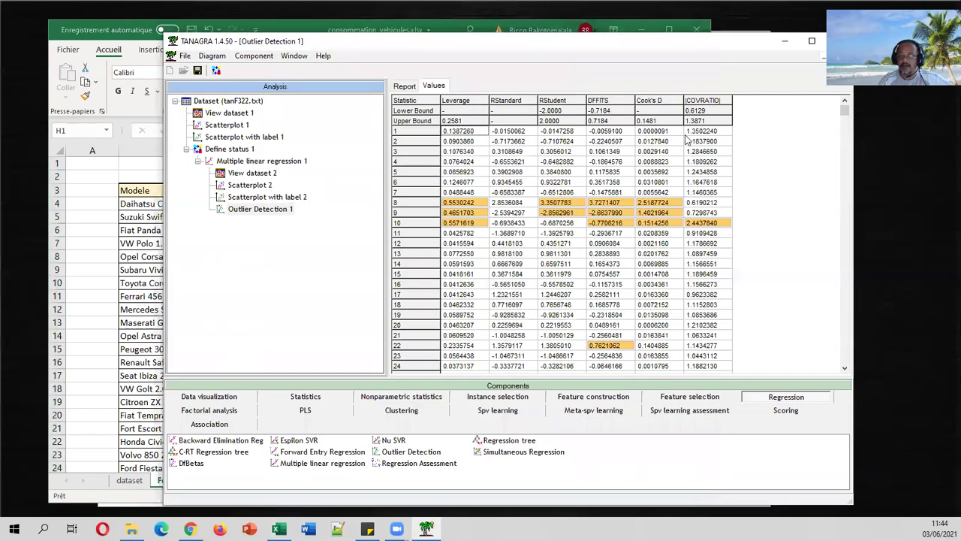
{"action": "key", "text": "alt+Tab"}
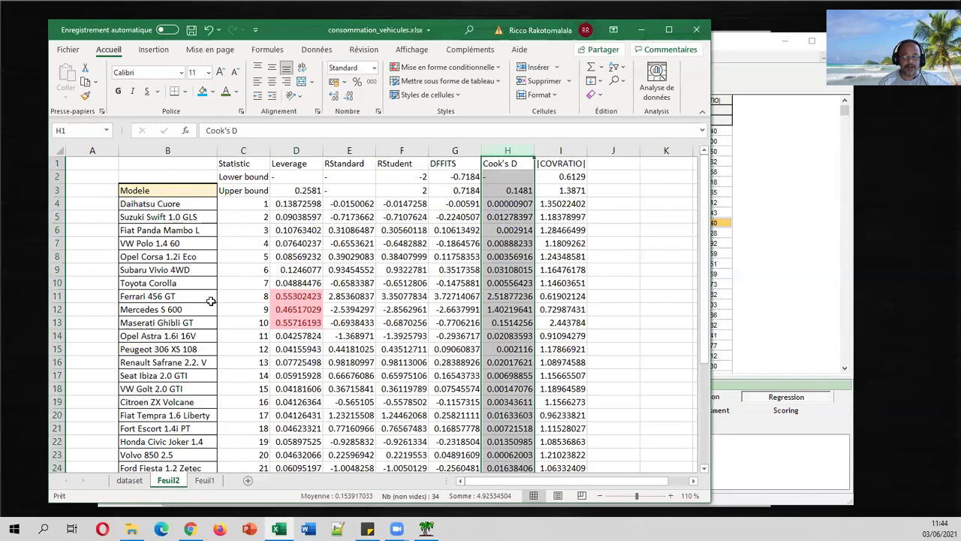
{"action": "left_click_drag", "start_coordinate": [208, 297], "coordinate": [218, 321]}
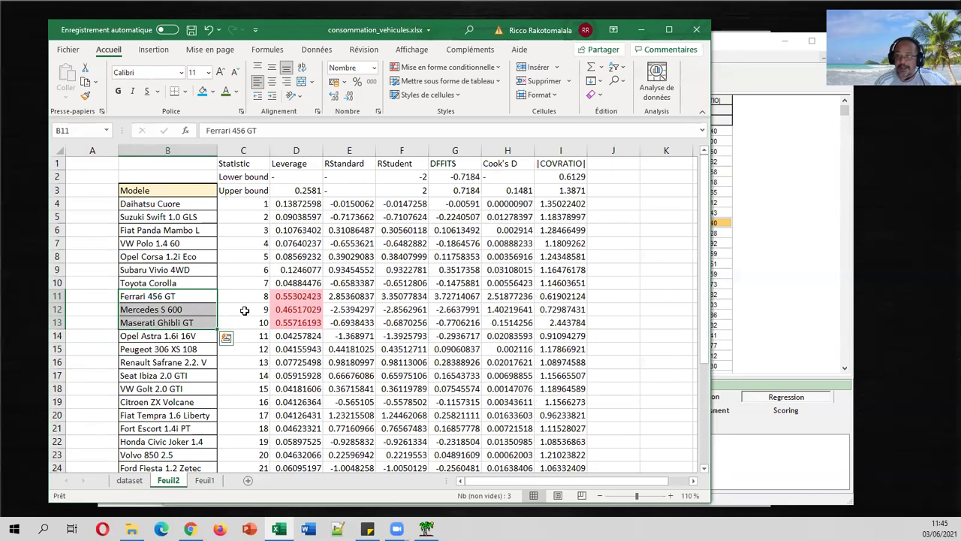
{"action": "left_click", "coordinate": [206, 203]}
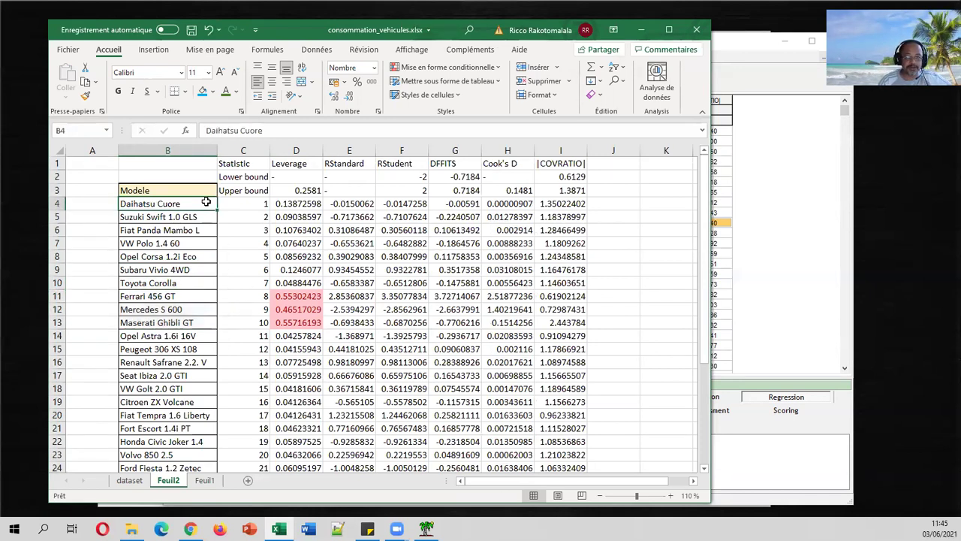
{"action": "left_click", "coordinate": [200, 232]}
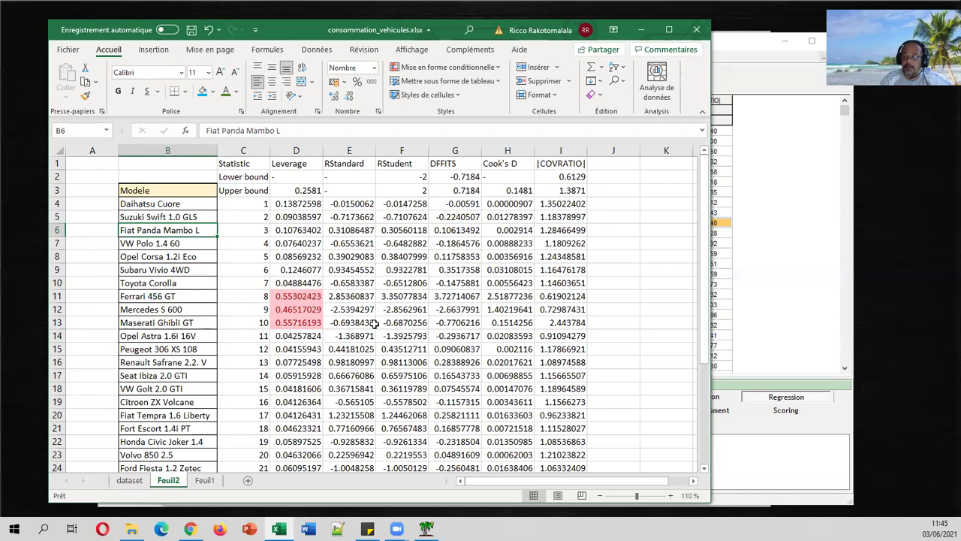
{"action": "left_click", "coordinate": [138, 481]}
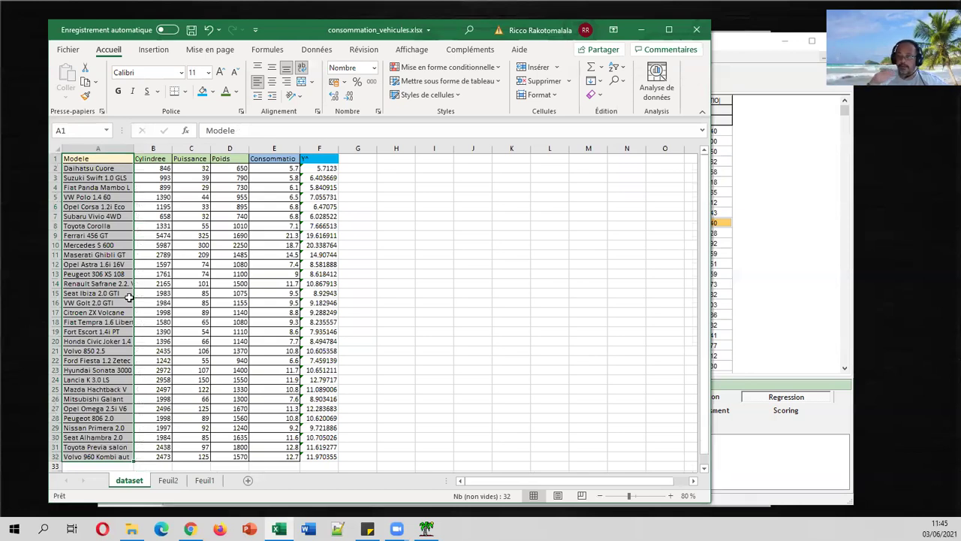
In Tanagra, add a Forward Entry Regression under Define status 1, check its parameters and run it to display its report
{"action": "left_click", "coordinate": [782, 184]}
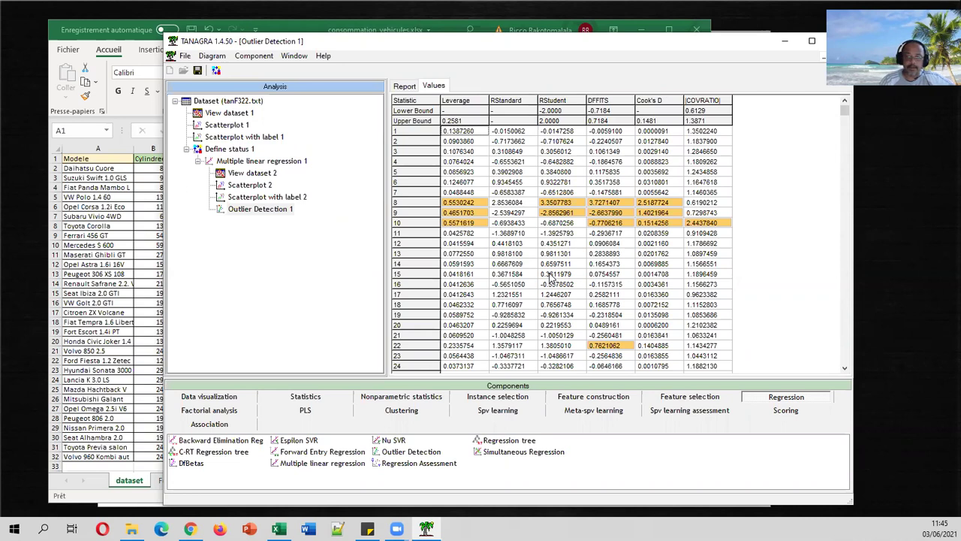
{"action": "left_click_drag", "start_coordinate": [327, 455], "coordinate": [237, 150]}
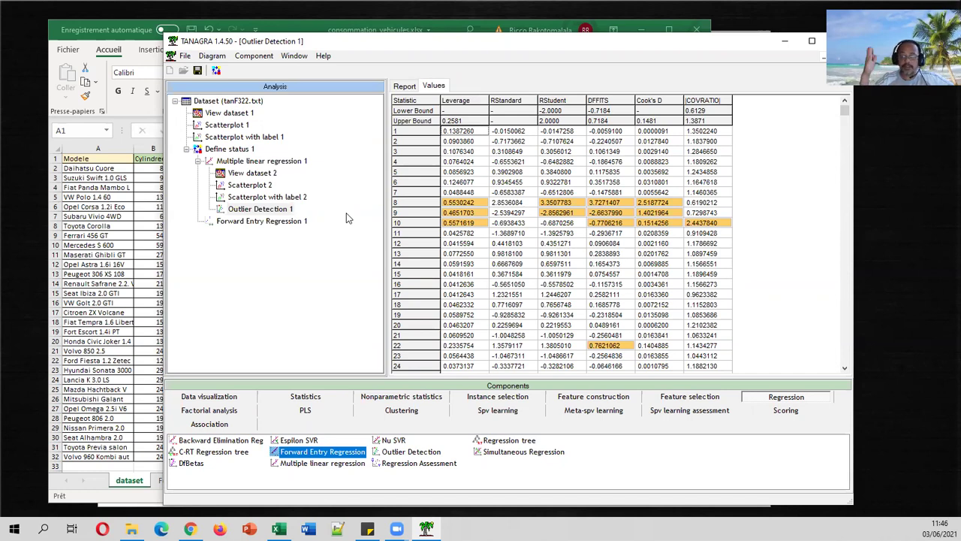
{"action": "double_click", "coordinate": [272, 222]}
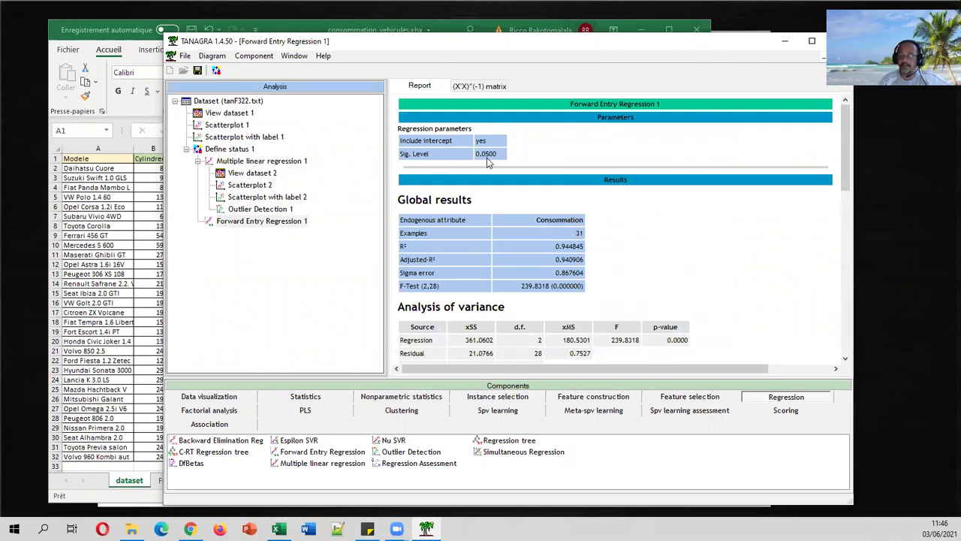
{"action": "left_click", "coordinate": [299, 222]}
{"action": "right_click", "coordinate": [298, 222]}
{"action": "left_click", "coordinate": [330, 225]}
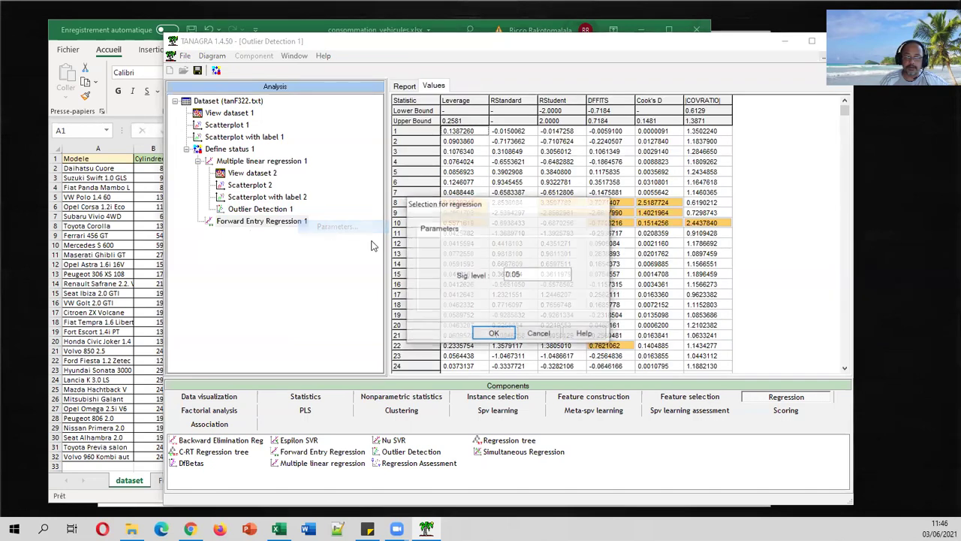
{"action": "left_click", "coordinate": [547, 335]}
{"action": "double_click", "coordinate": [300, 222]}
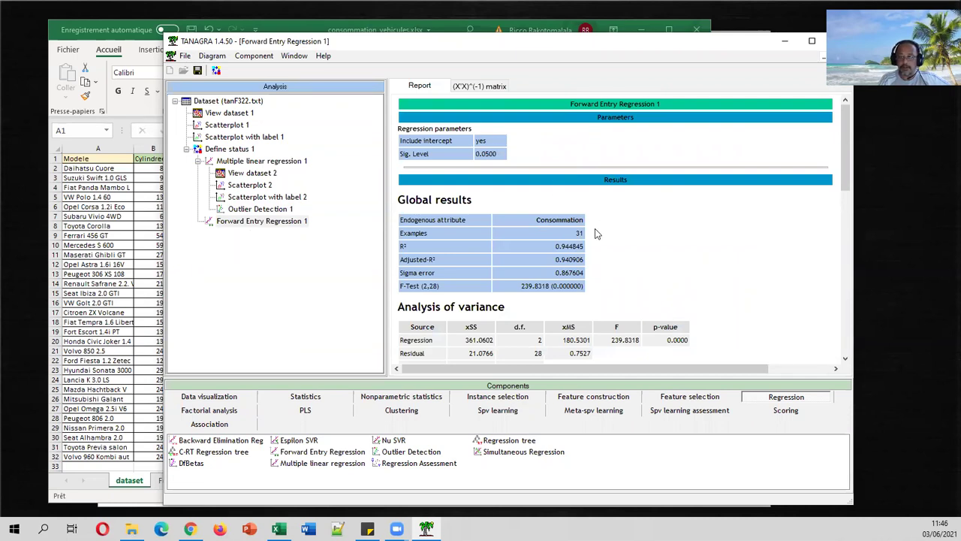
Examine the forward regression report, comparing the global results, the coefficients and the steps of the Forward Selection Process
{"action": "scroll", "coordinate": [595, 234], "scroll_direction": "down", "scroll_amount": 4}
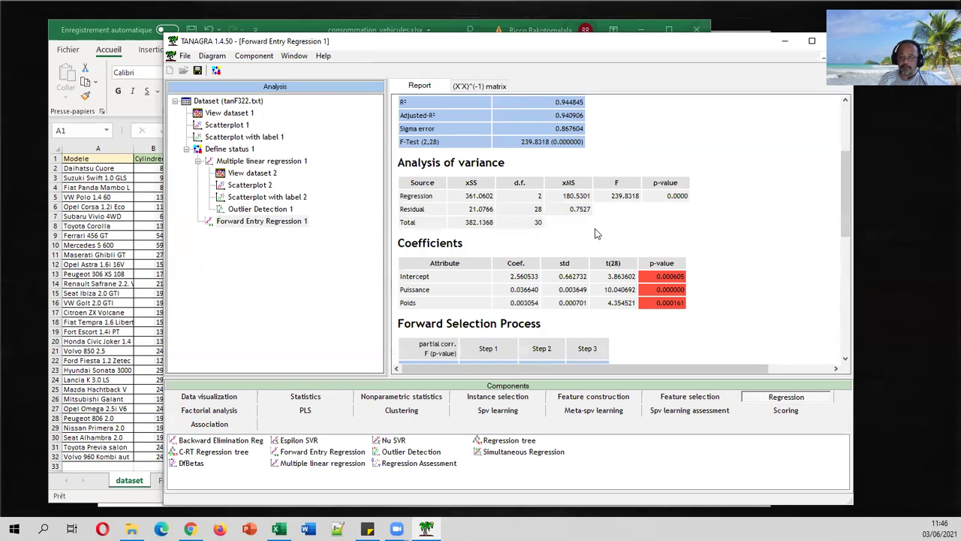
{"action": "scroll", "coordinate": [597, 233], "scroll_direction": "down", "scroll_amount": 3}
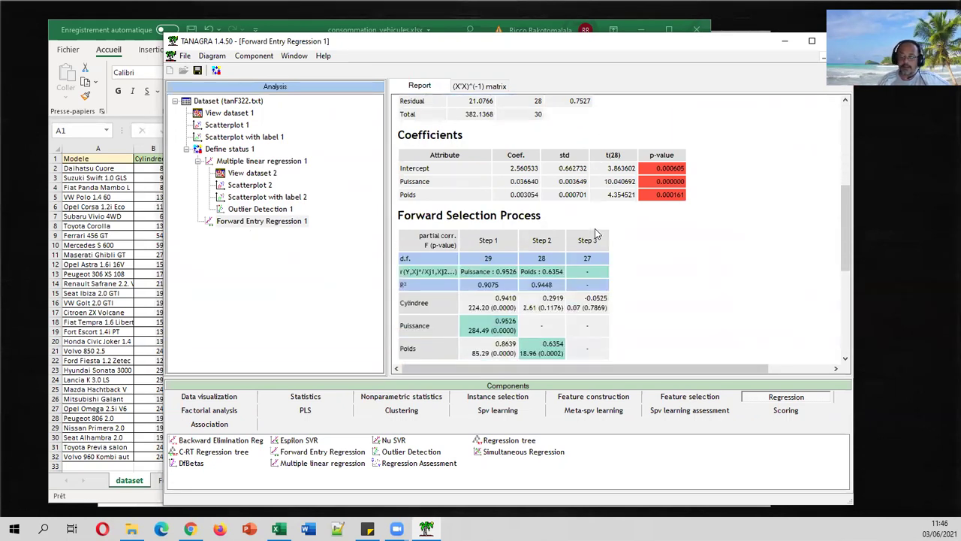
{"action": "scroll", "coordinate": [597, 233], "scroll_direction": "down", "scroll_amount": 2}
{"action": "scroll", "coordinate": [557, 185], "scroll_direction": "up", "scroll_amount": 4}
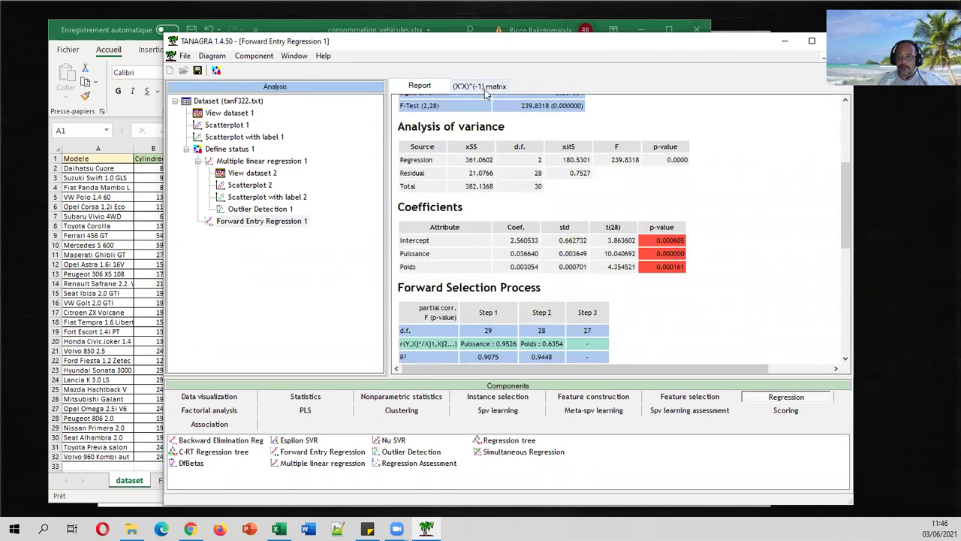
{"action": "scroll", "coordinate": [557, 186], "scroll_direction": "up", "scroll_amount": 2}
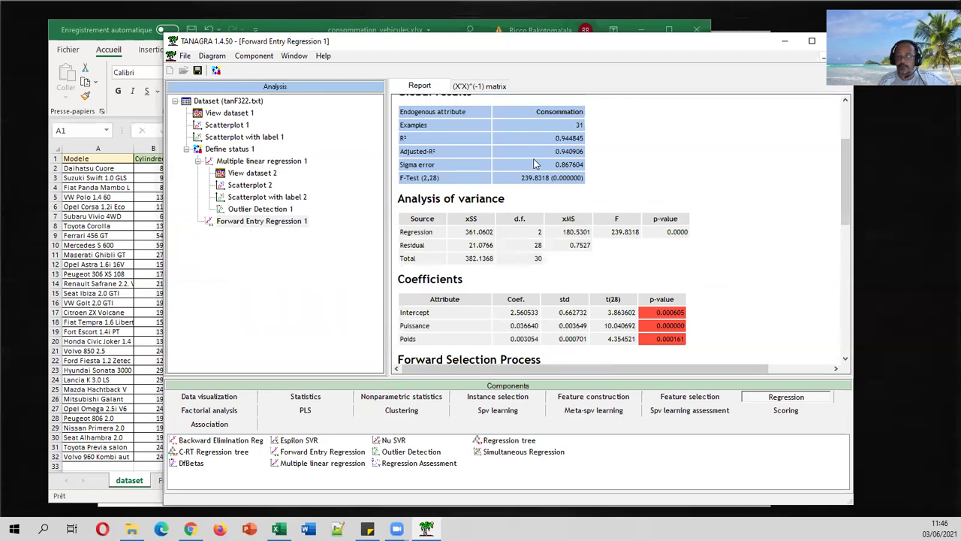
{"action": "scroll", "coordinate": [629, 250], "scroll_direction": "down", "scroll_amount": 2}
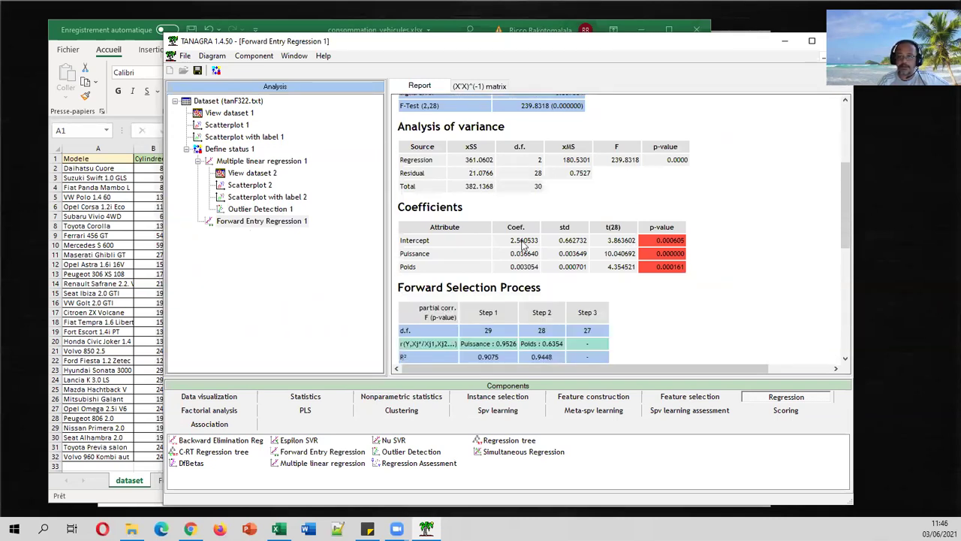
{"action": "scroll", "coordinate": [612, 260], "scroll_direction": "down", "scroll_amount": 3}
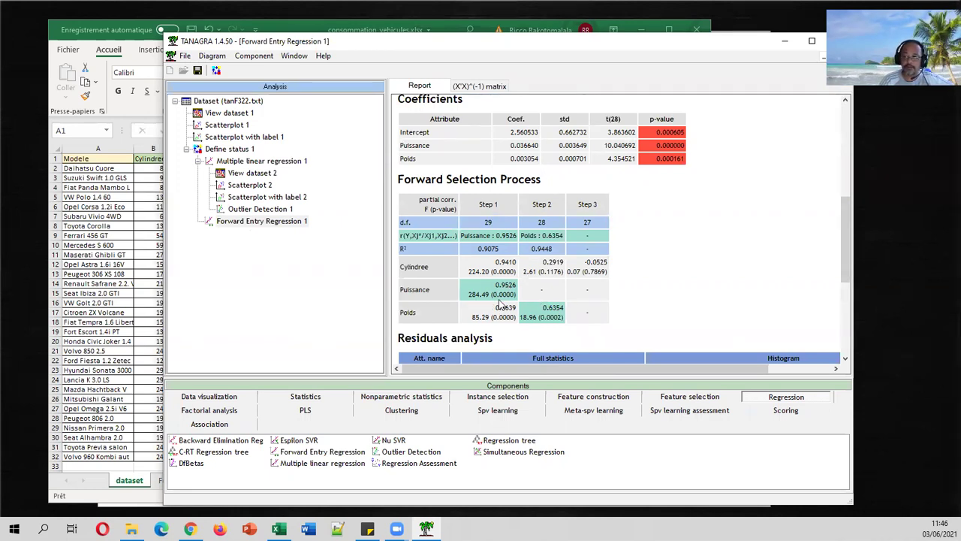
{"action": "scroll", "coordinate": [507, 300], "scroll_direction": "up", "scroll_amount": 6}
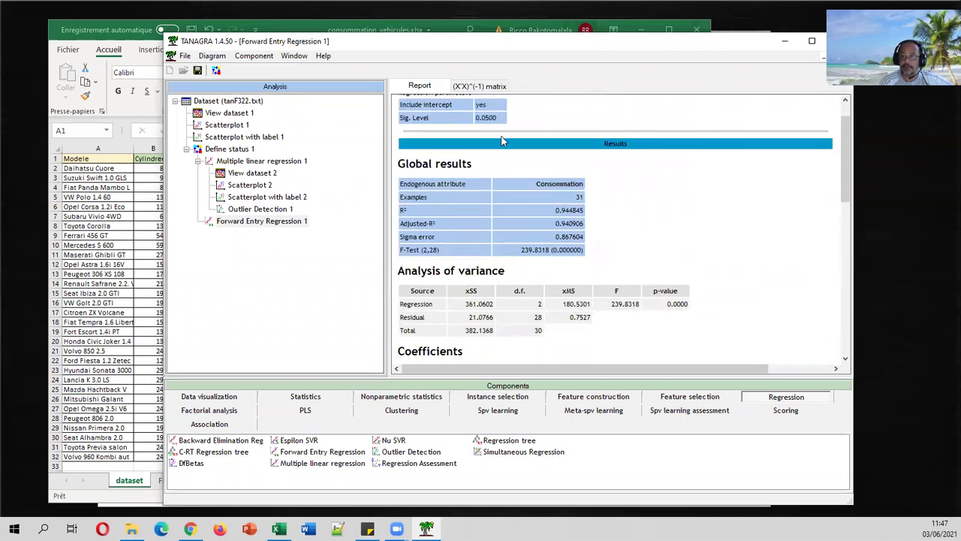
{"action": "scroll", "coordinate": [488, 225], "scroll_direction": "down", "scroll_amount": 6}
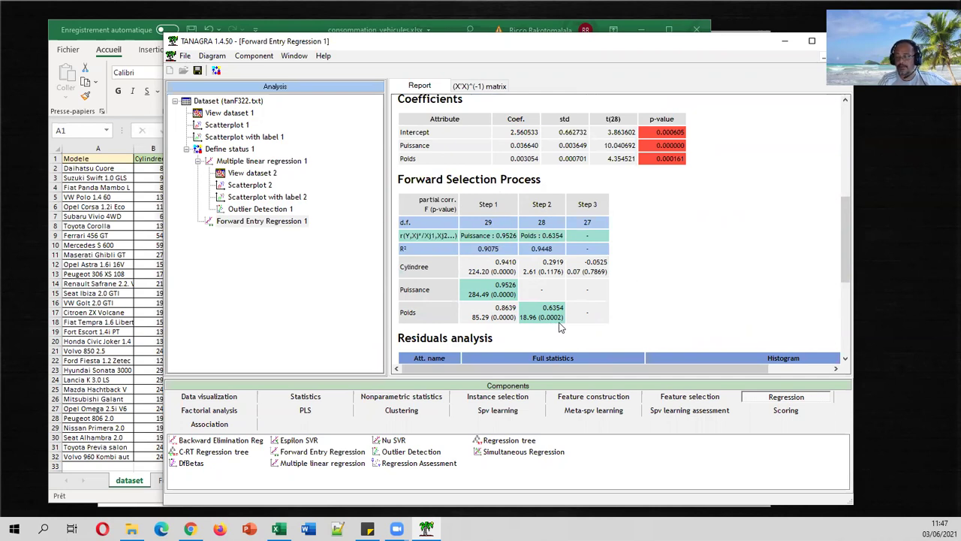
{"action": "scroll", "coordinate": [559, 327], "scroll_direction": "up", "scroll_amount": 10}
{"action": "scroll", "coordinate": [519, 217], "scroll_direction": "down", "scroll_amount": 10}
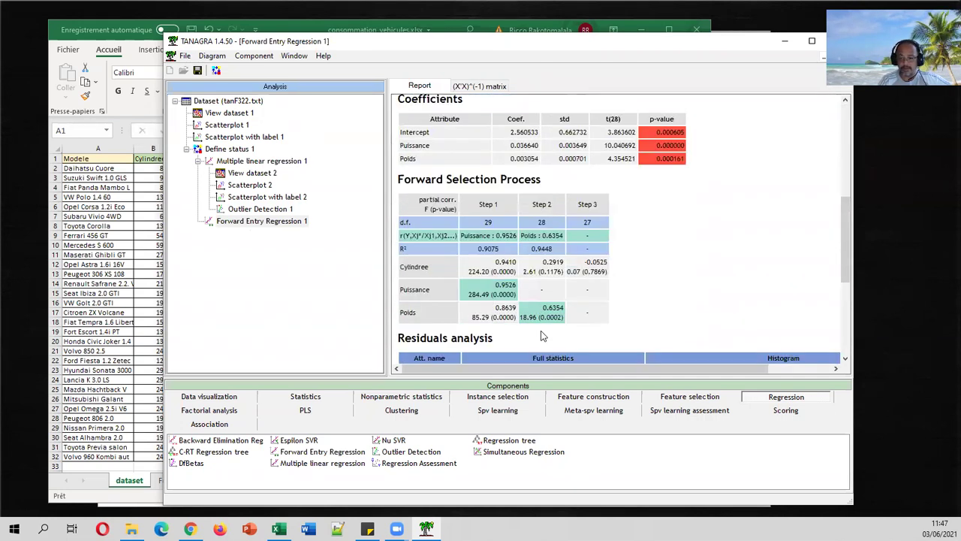
{"action": "scroll", "coordinate": [544, 335], "scroll_direction": "down", "scroll_amount": 1}
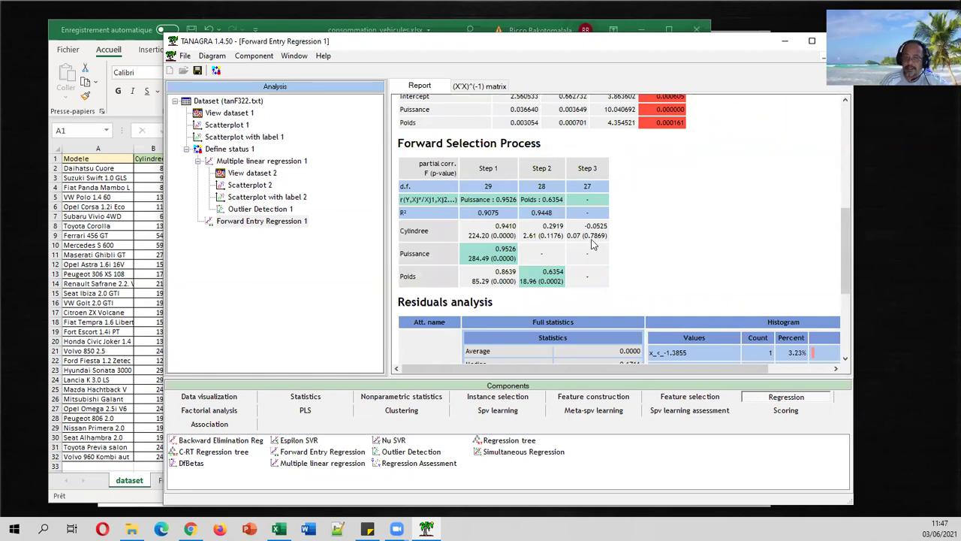
{"action": "scroll", "coordinate": [593, 241], "scroll_direction": "up", "scroll_amount": 8}
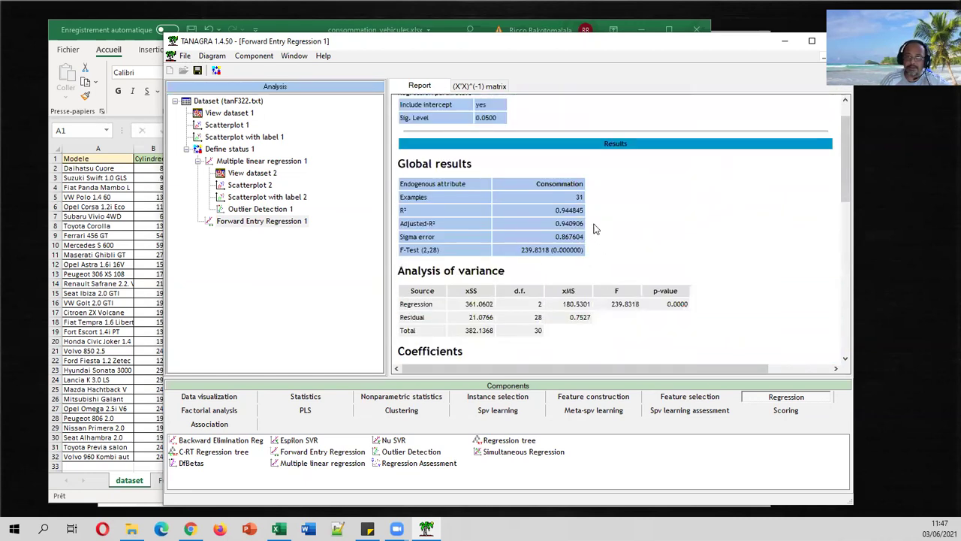
{"action": "scroll", "coordinate": [608, 232], "scroll_direction": "down", "scroll_amount": 5}
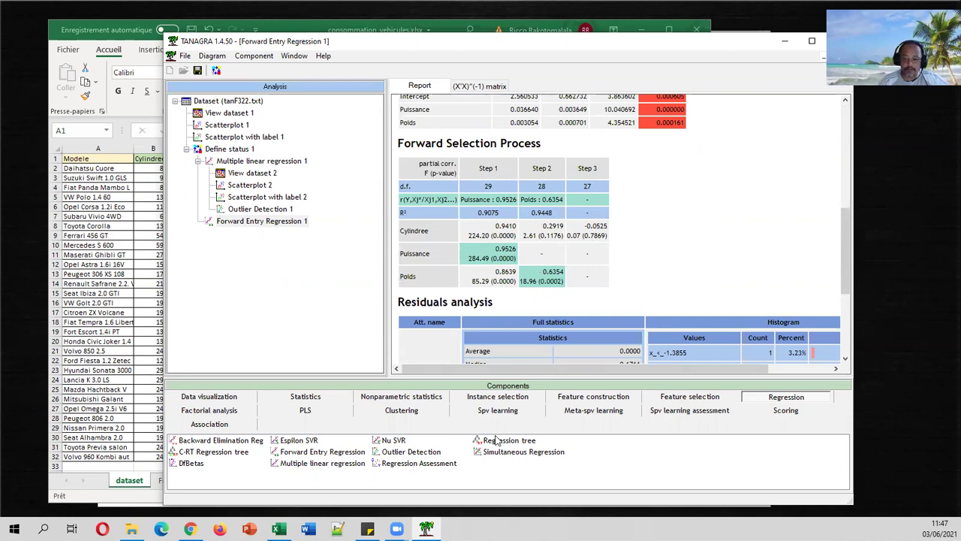
Add a Backward Elimination Reg component under Define status 1, check its parameters and run it to display its report
{"action": "mouse_move", "coordinate": [253, 446]}
{"action": "left_click_drag", "start_coordinate": [253, 446], "coordinate": [275, 154]}
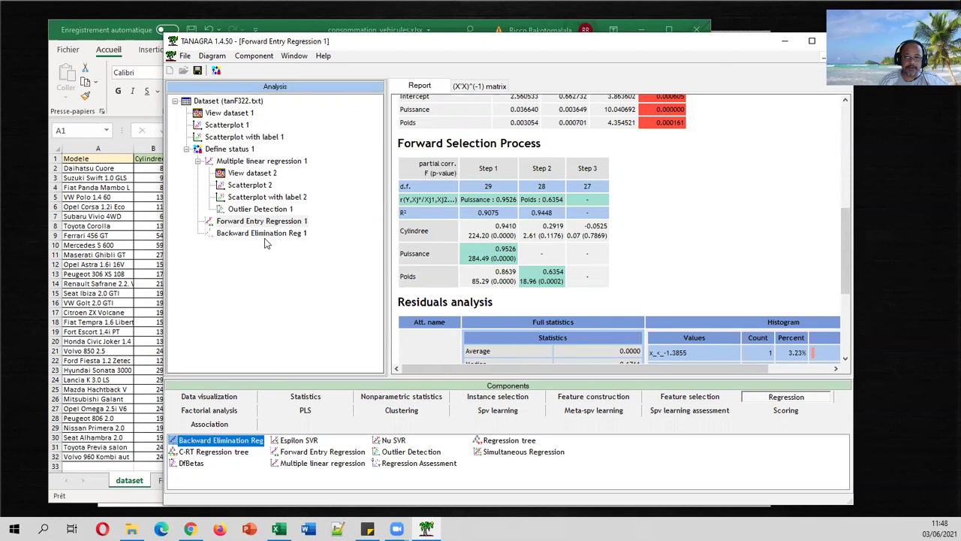
{"action": "left_click", "coordinate": [264, 236]}
{"action": "right_click", "coordinate": [264, 236]}
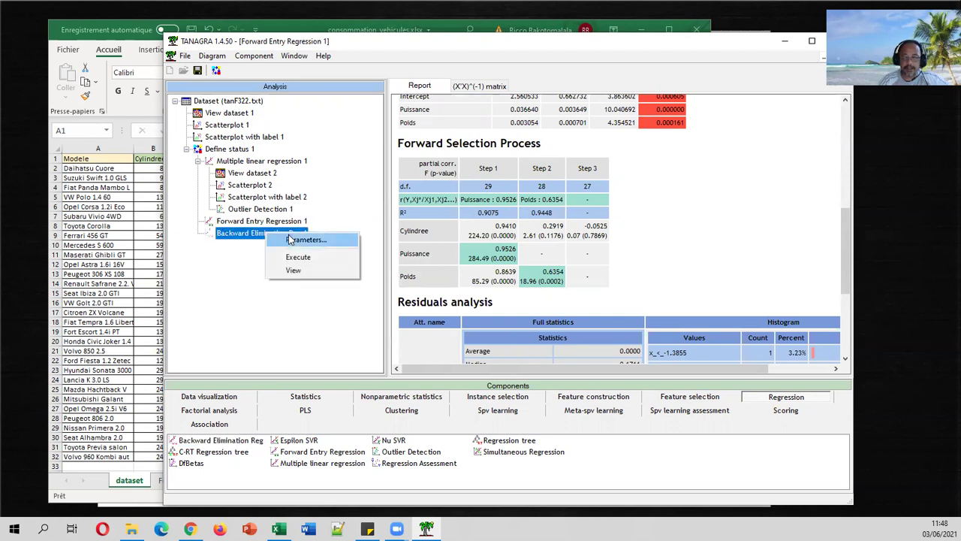
{"action": "left_click", "coordinate": [293, 239]}
{"action": "left_click", "coordinate": [546, 336]}
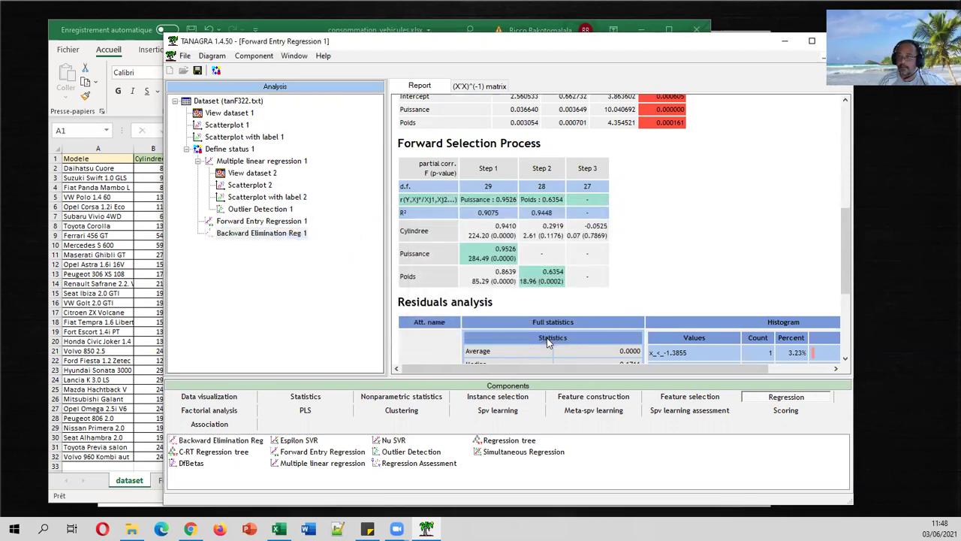
{"action": "left_click", "coordinate": [265, 235]}
{"action": "double_click", "coordinate": [264, 234]}
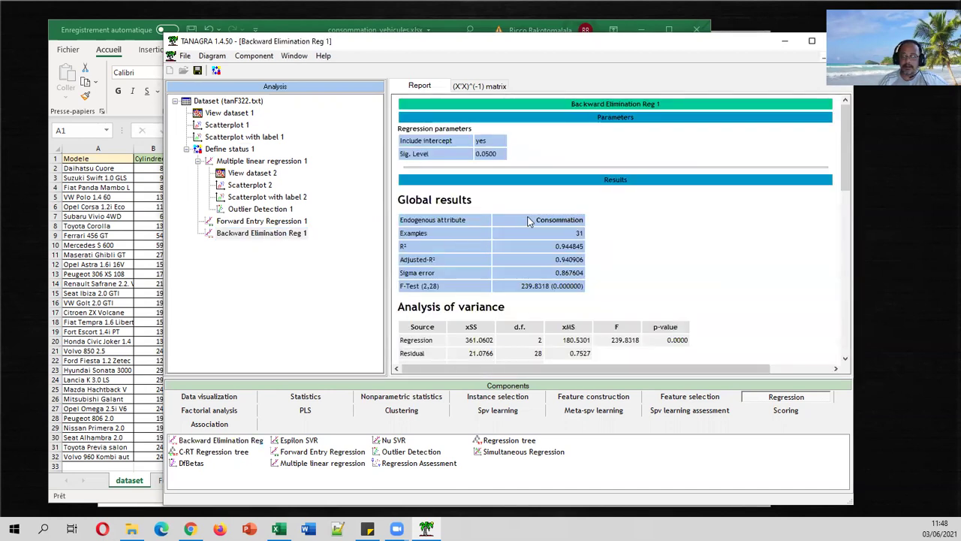
Examine the backward regression report, including the significance level, the coefficients and the steps of the Backward Elimination Process
{"action": "scroll", "coordinate": [488, 270], "scroll_direction": "down", "scroll_amount": 4}
{"action": "scroll", "coordinate": [560, 254], "scroll_direction": "up", "scroll_amount": 1}
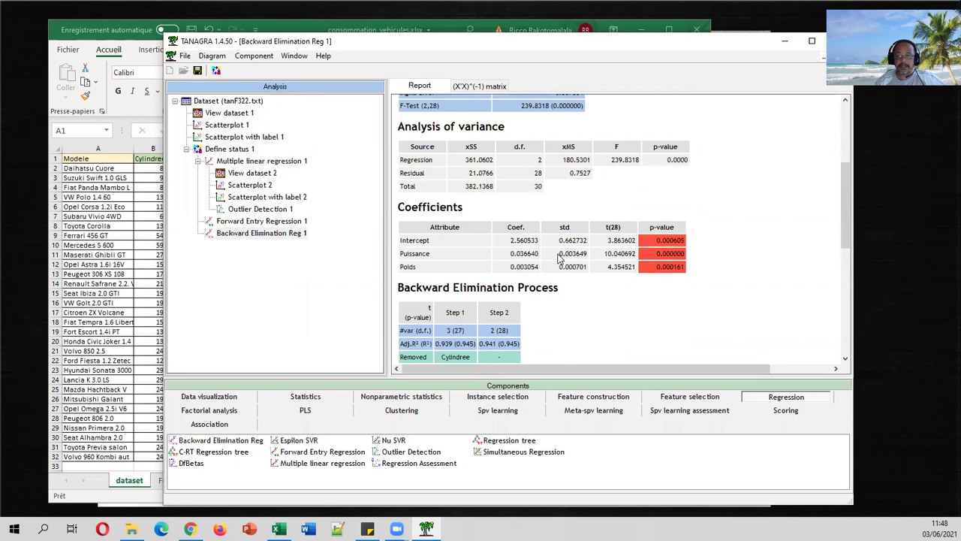
{"action": "scroll", "coordinate": [555, 259], "scroll_direction": "down", "scroll_amount": 4}
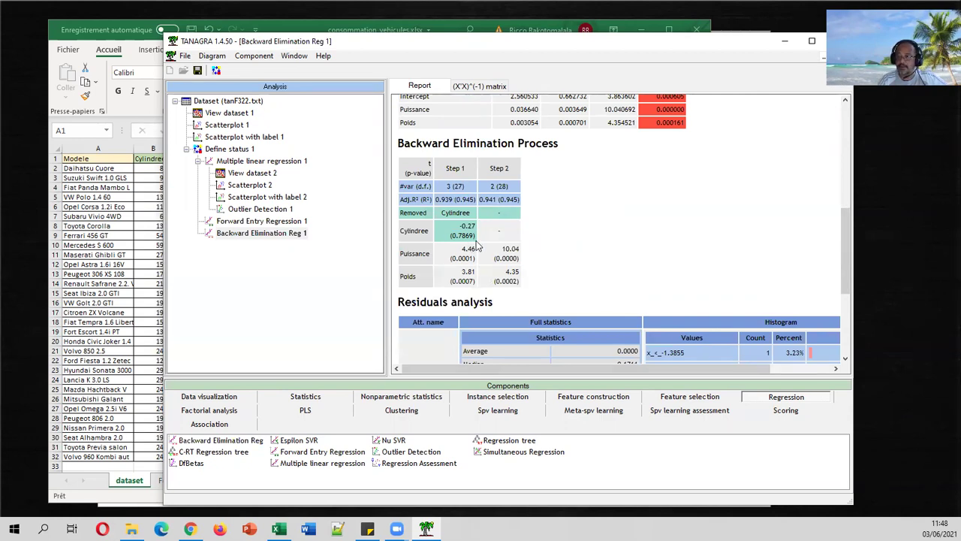
{"action": "scroll", "coordinate": [578, 214], "scroll_direction": "up", "scroll_amount": 9}
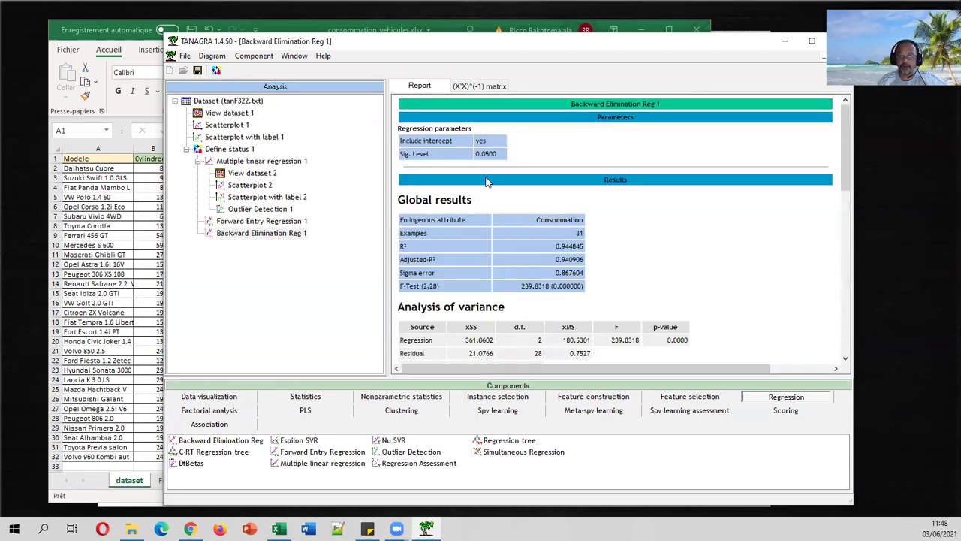
{"action": "scroll", "coordinate": [578, 214], "scroll_direction": "down", "scroll_amount": 7}
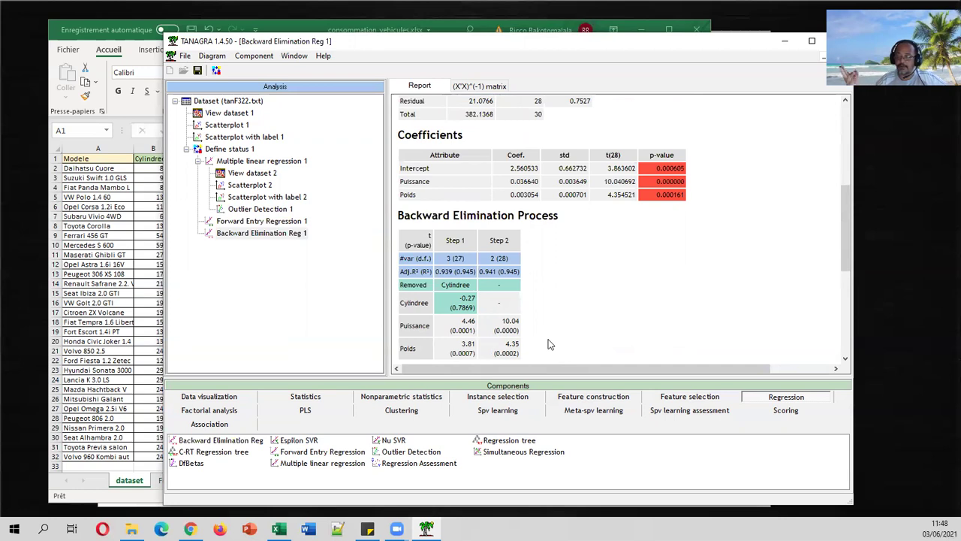
{"action": "scroll", "coordinate": [548, 345], "scroll_direction": "down", "scroll_amount": 1}
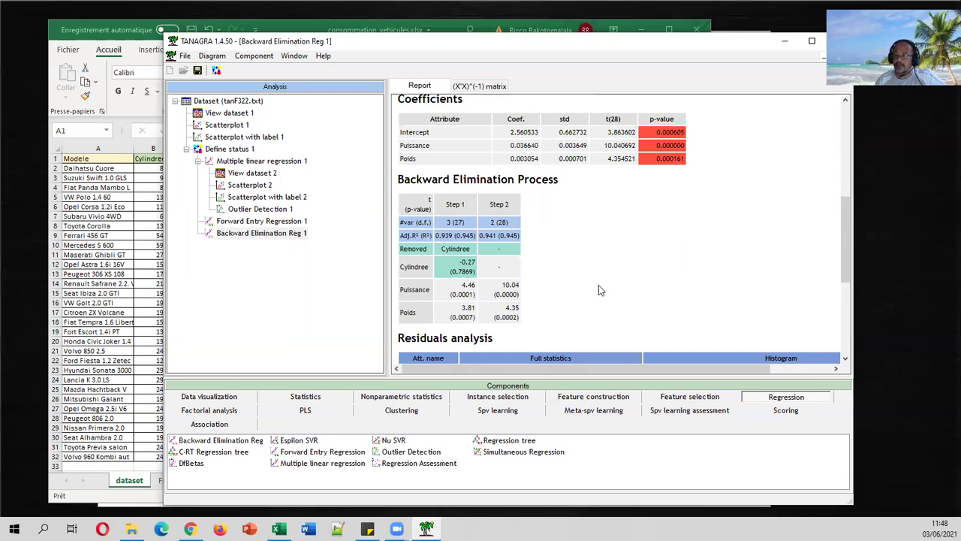
{"action": "scroll", "coordinate": [599, 286], "scroll_direction": "up", "scroll_amount": 6}
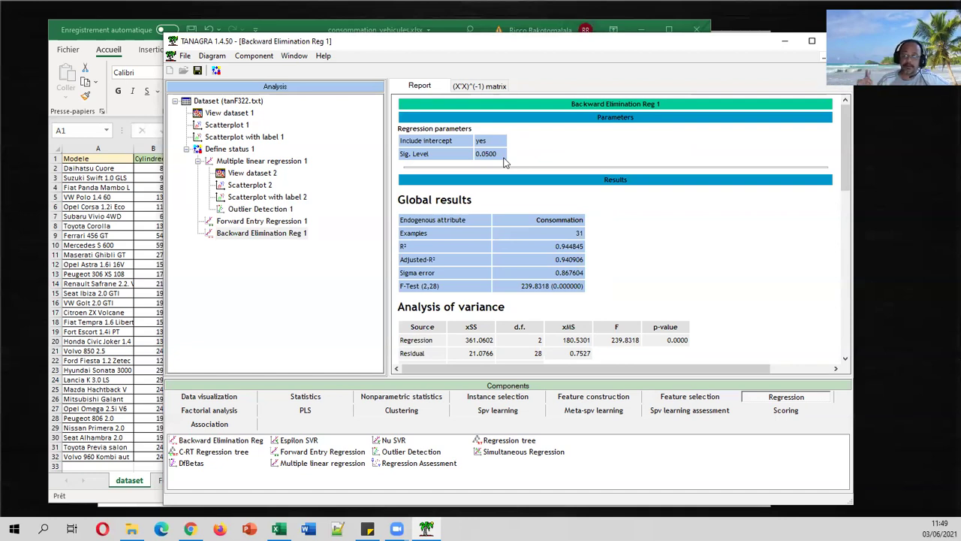
Add a Simultaneous Regression component under Define status 1 and run it to display its report
{"action": "left_click", "coordinate": [511, 457]}
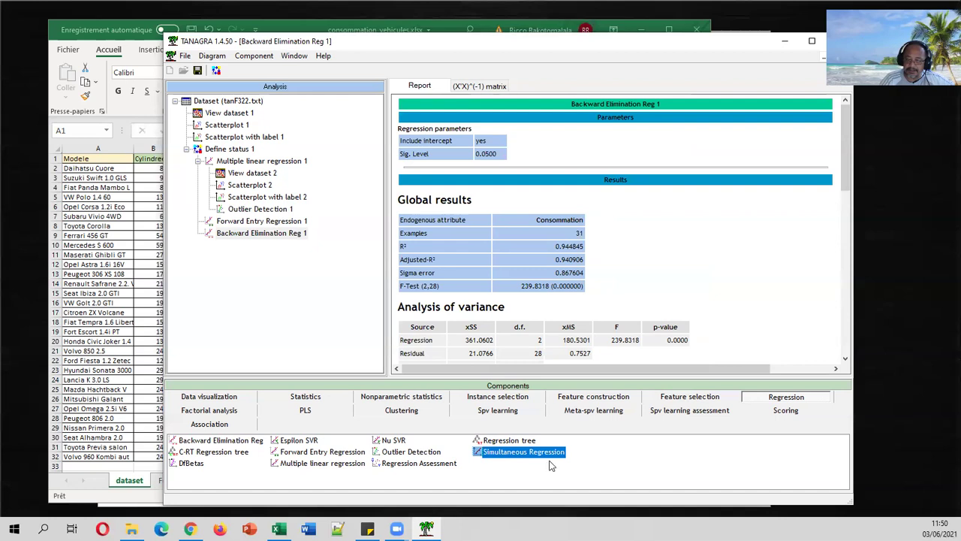
{"action": "left_click_drag", "start_coordinate": [535, 458], "coordinate": [293, 161]}
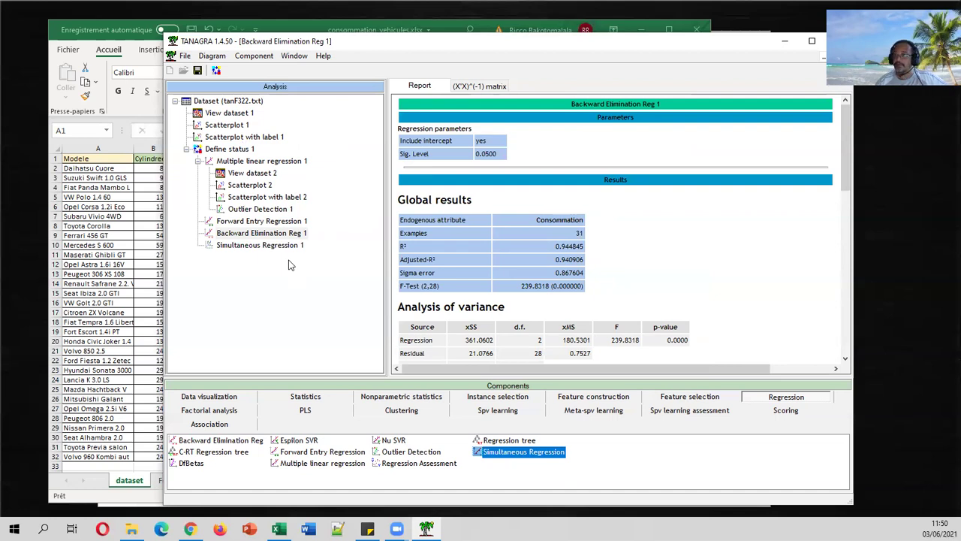
{"action": "double_click", "coordinate": [287, 246]}
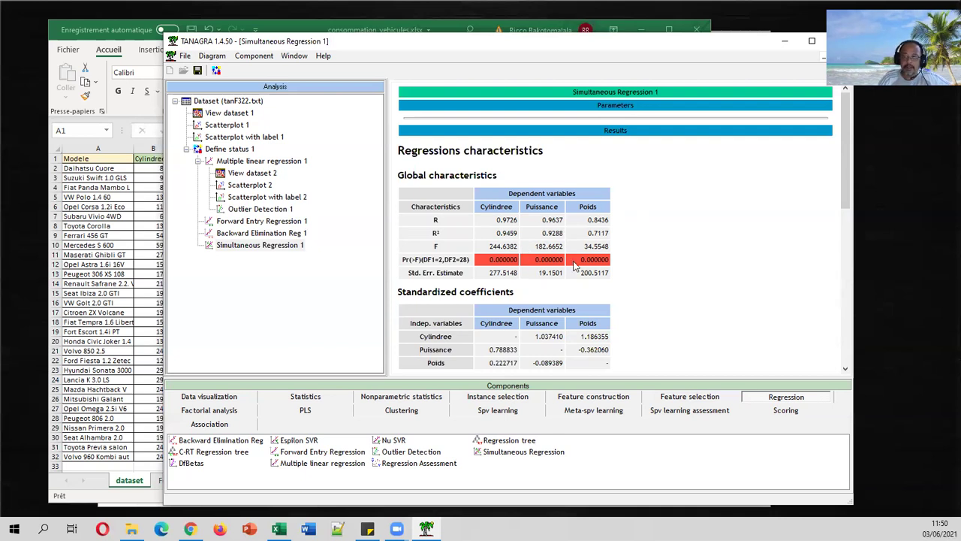
Examine the simultaneous regression report, from the standardized and unstandardized coefficients to the correlation, partial correlation and inverse correlation matrices
{"action": "scroll", "coordinate": [578, 265], "scroll_direction": "down", "scroll_amount": 3}
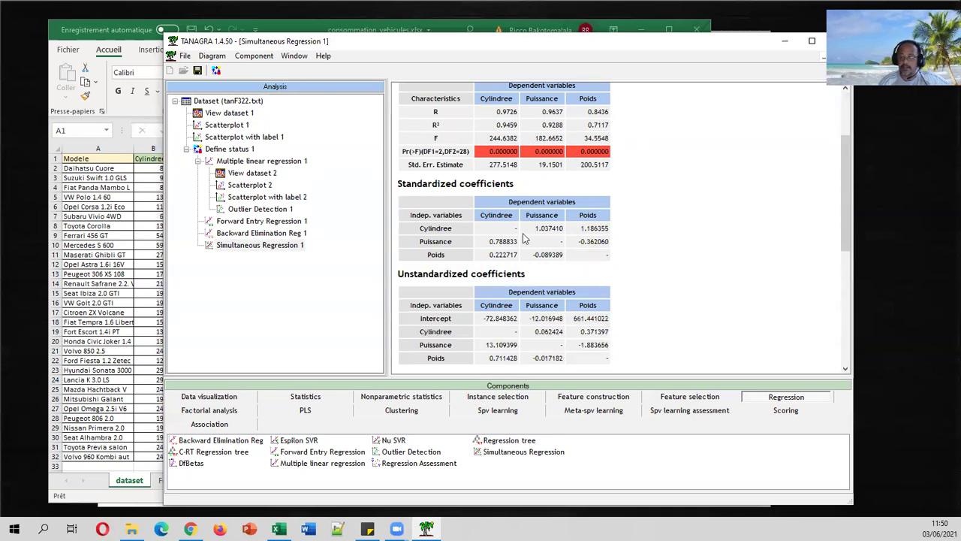
{"action": "scroll", "coordinate": [523, 238], "scroll_direction": "down", "scroll_amount": 2}
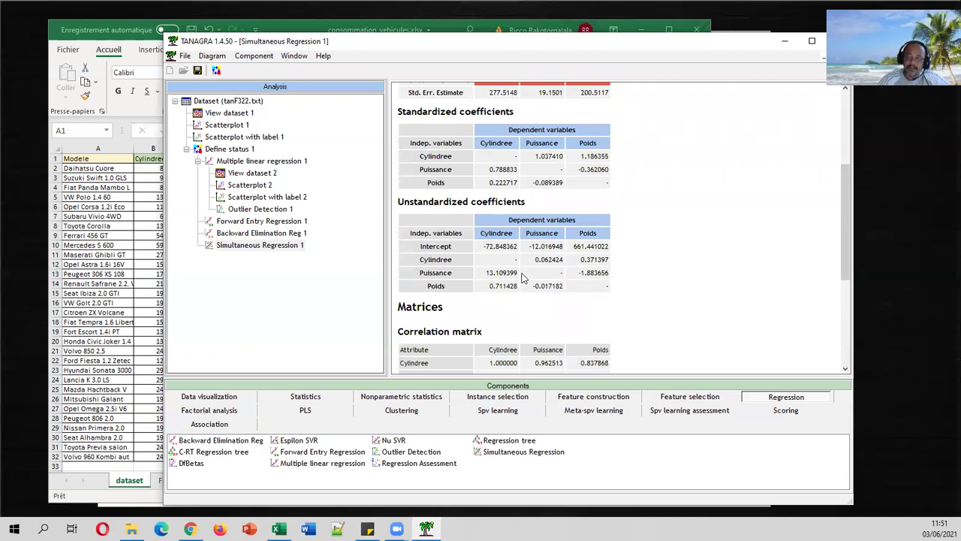
{"action": "scroll", "coordinate": [522, 272], "scroll_direction": "down", "scroll_amount": 4}
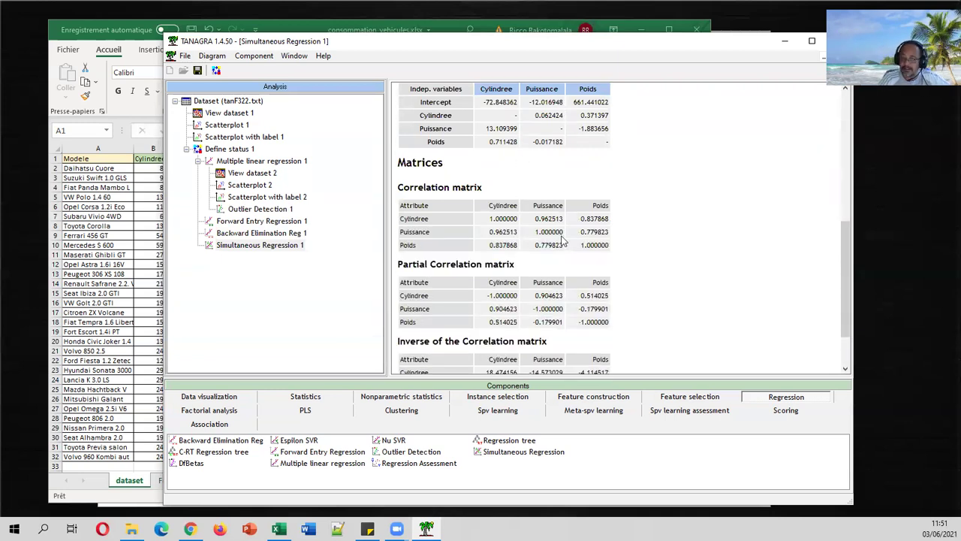
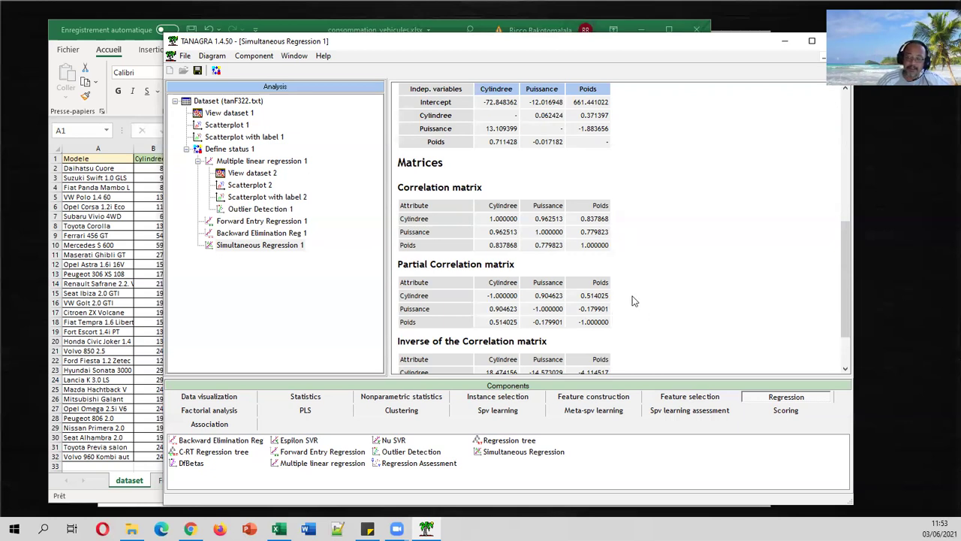
{"action": "scroll", "coordinate": [633, 296], "scroll_direction": "down", "scroll_amount": 3}
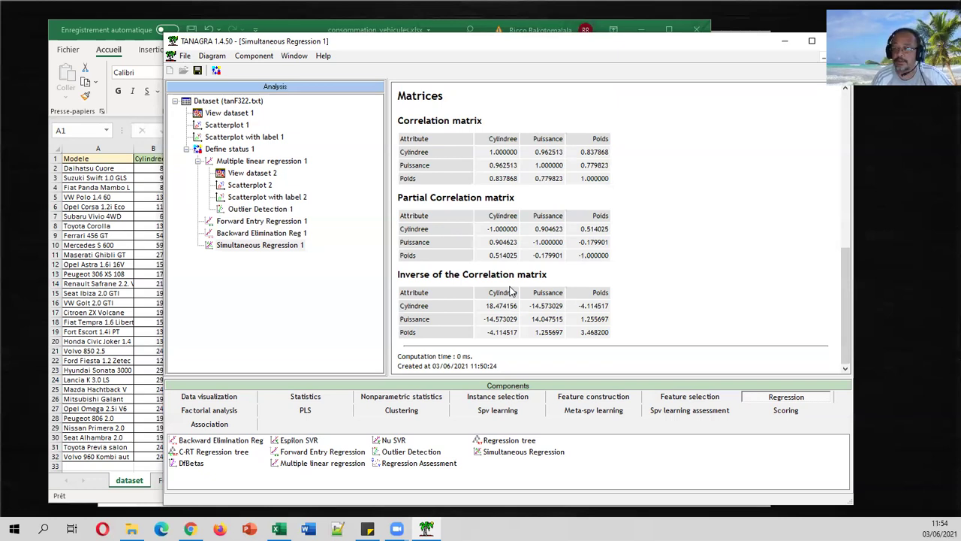
{"action": "left_click", "coordinate": [454, 27]}
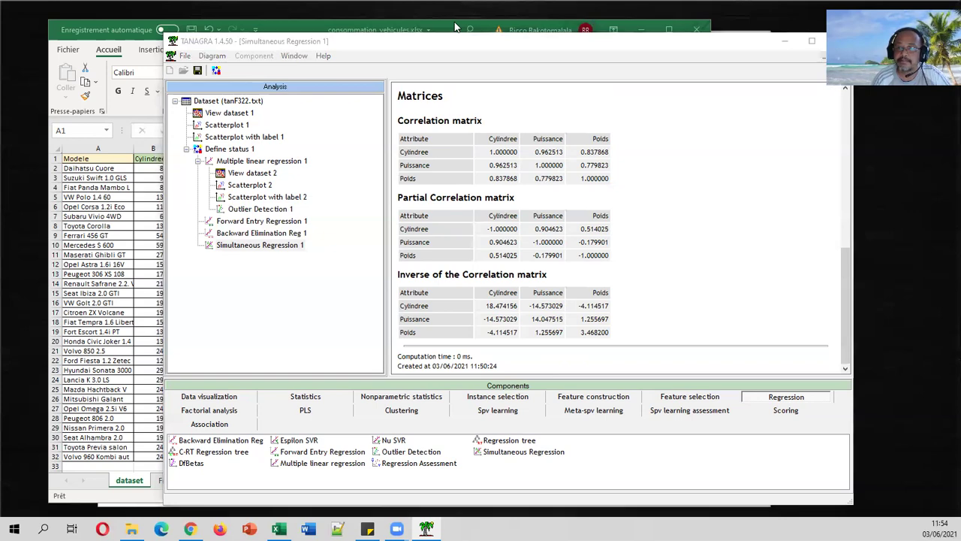